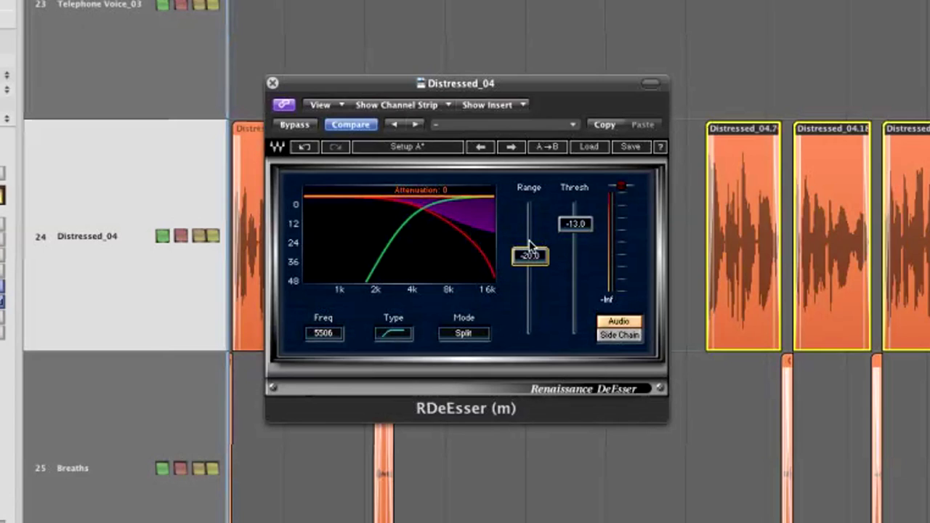
- While playing the vocal, set the Distressed_04 de-esser's frequency to 3618 and its threshold to -22.2
{"action": "key", "text": "space"}
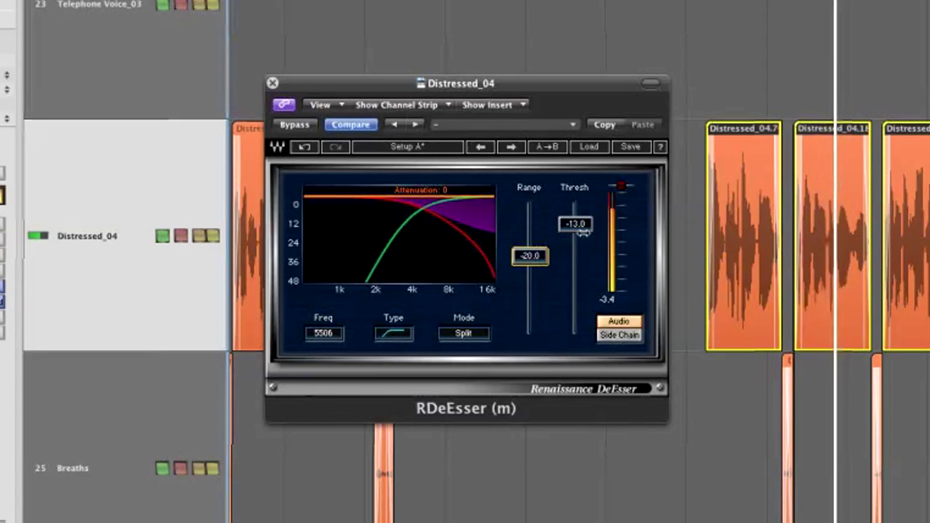
{"action": "left_click_drag", "start_coordinate": [584, 234], "coordinate": [581, 303]}
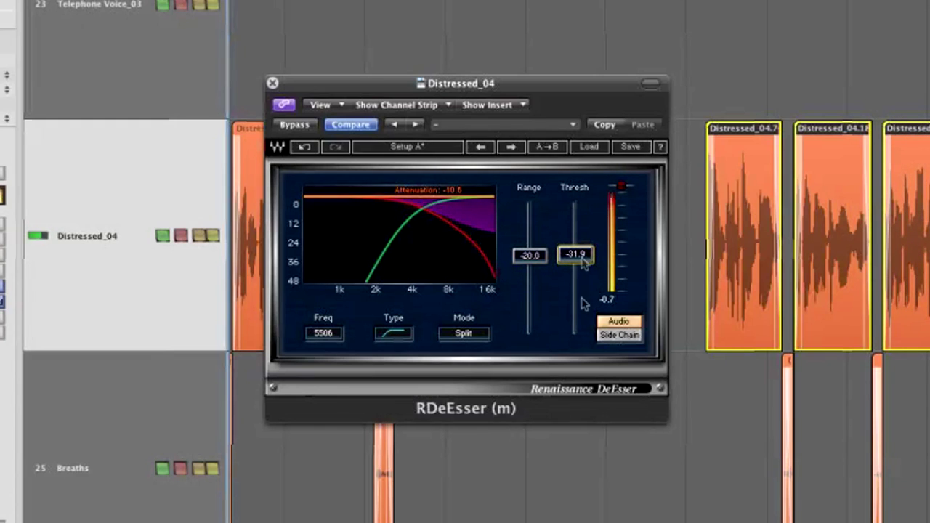
{"action": "left_click_drag", "start_coordinate": [584, 260], "coordinate": [585, 258]}
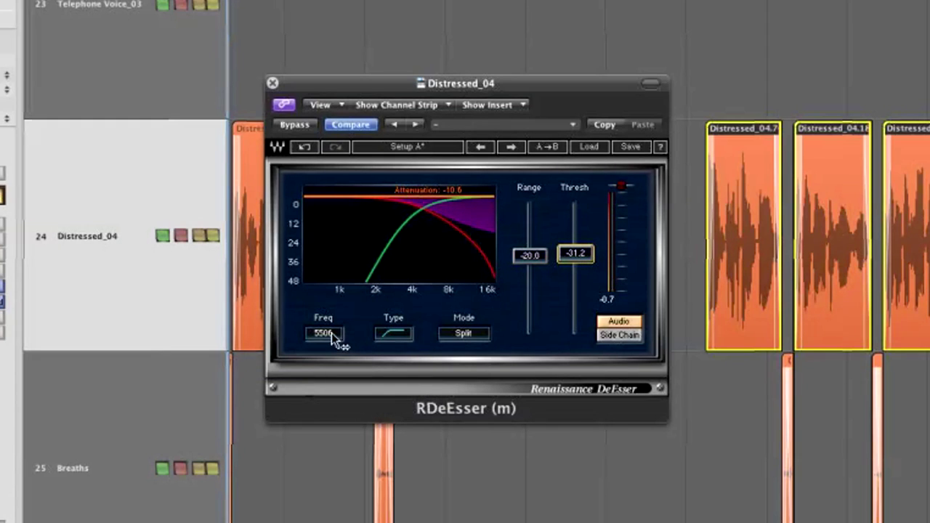
{"action": "left_click_drag", "start_coordinate": [331, 334], "coordinate": [193, 409]}
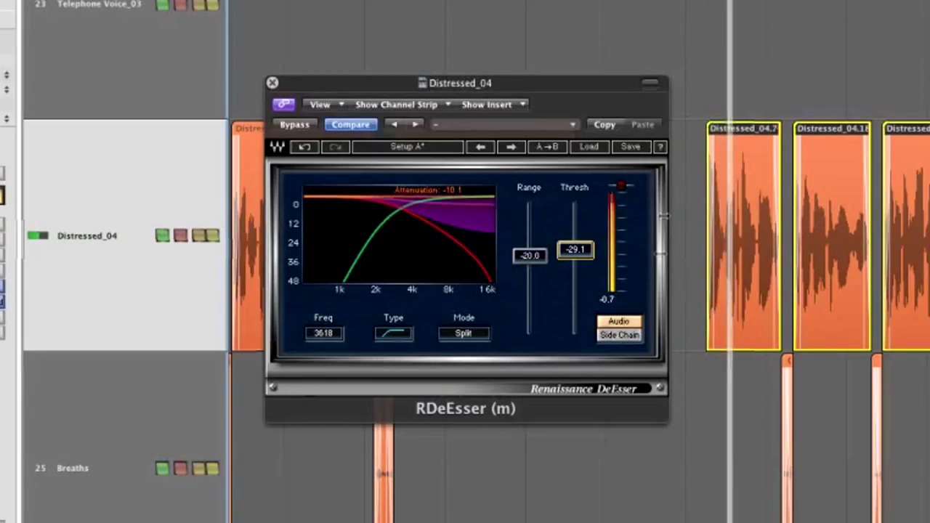
{"action": "left_click_drag", "start_coordinate": [571, 252], "coordinate": [576, 220]}
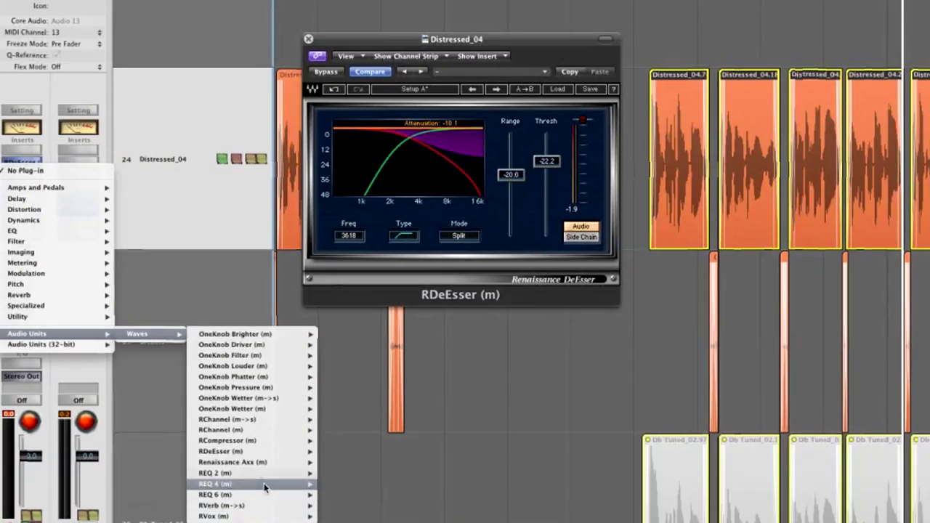
- Insert a mono RChannel after the de-esser on Distressed_04 and reset all four EQ band gains to 0.0
{"action": "mouse_move", "coordinate": [254, 440]}
{"action": "left_click", "coordinate": [336, 431]}
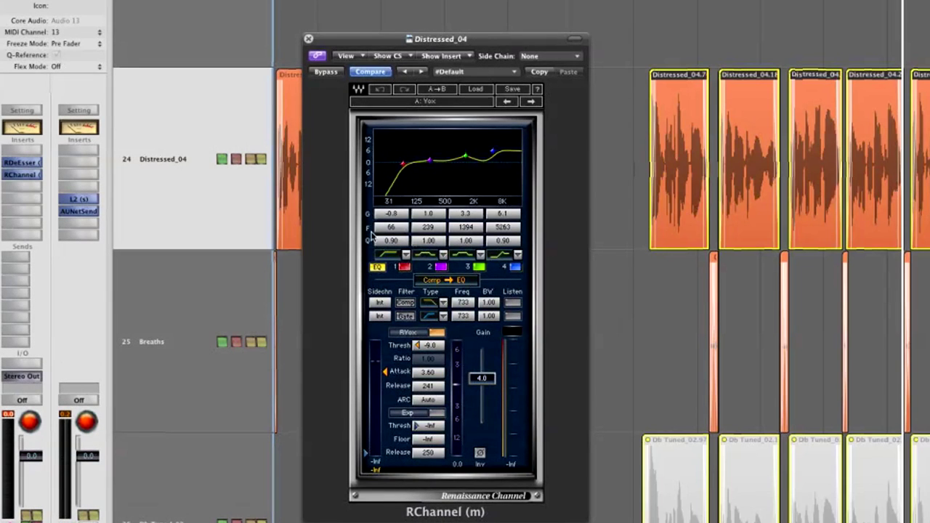
{"action": "left_click_drag", "start_coordinate": [363, 211], "coordinate": [508, 218]}
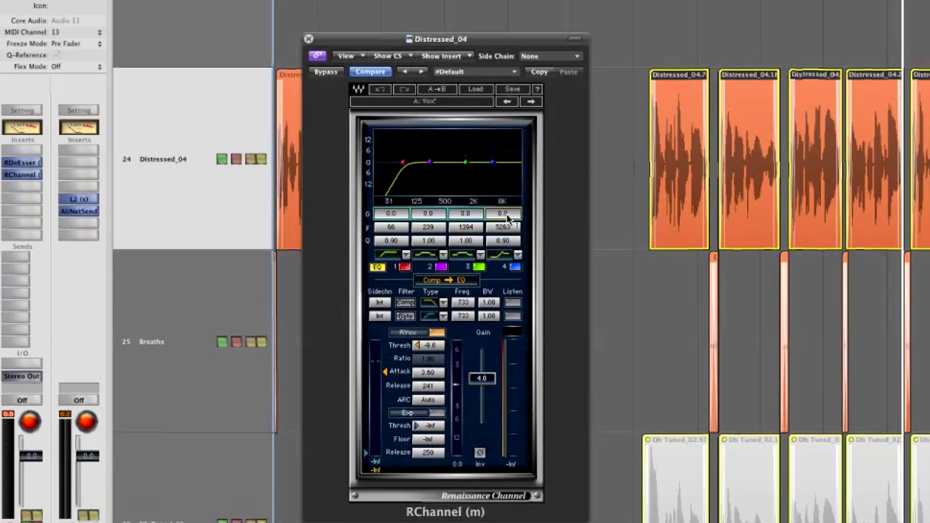
- Audition the vocal and set RChannel's RVox compressor to threshold -20.5 and attack 4.05, with output gain raised to 10.3
{"action": "left_click", "coordinate": [409, 334]}
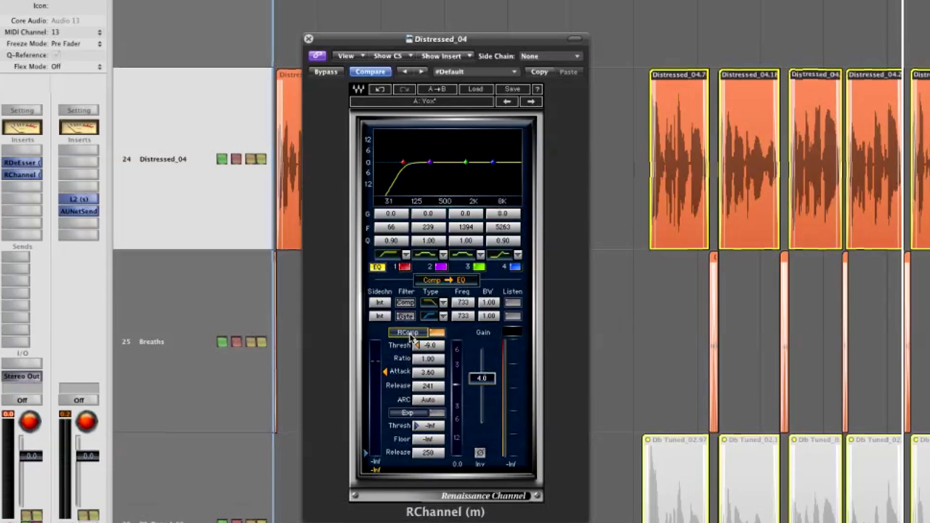
{"action": "key", "text": "space"}
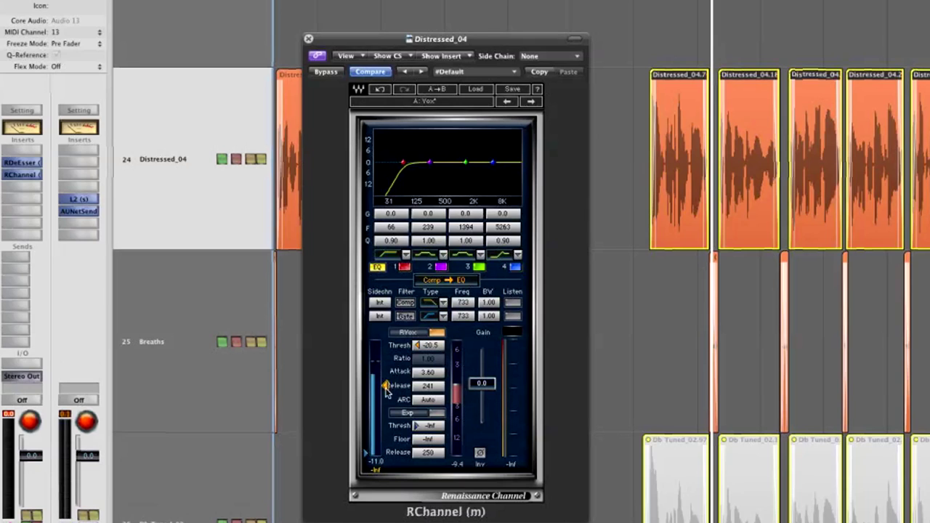
{"action": "key", "text": "space"}
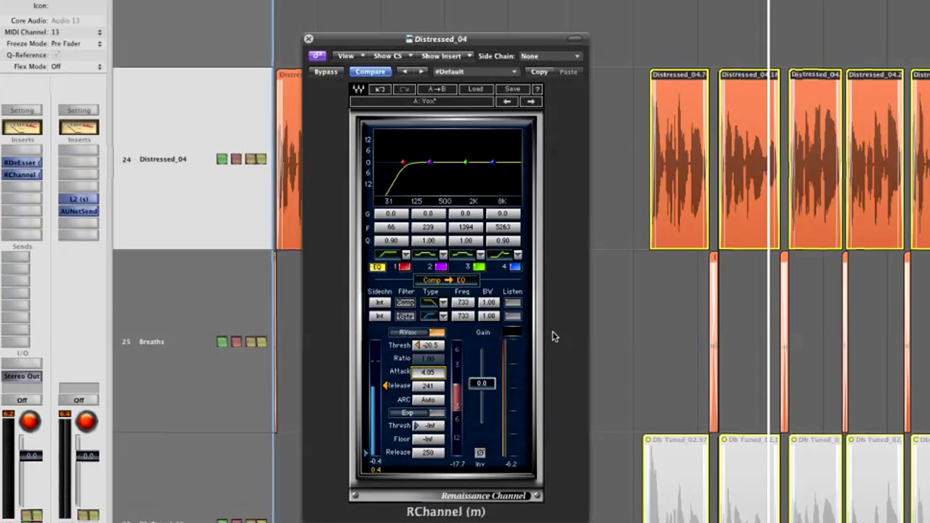
{"action": "key", "text": "space"}
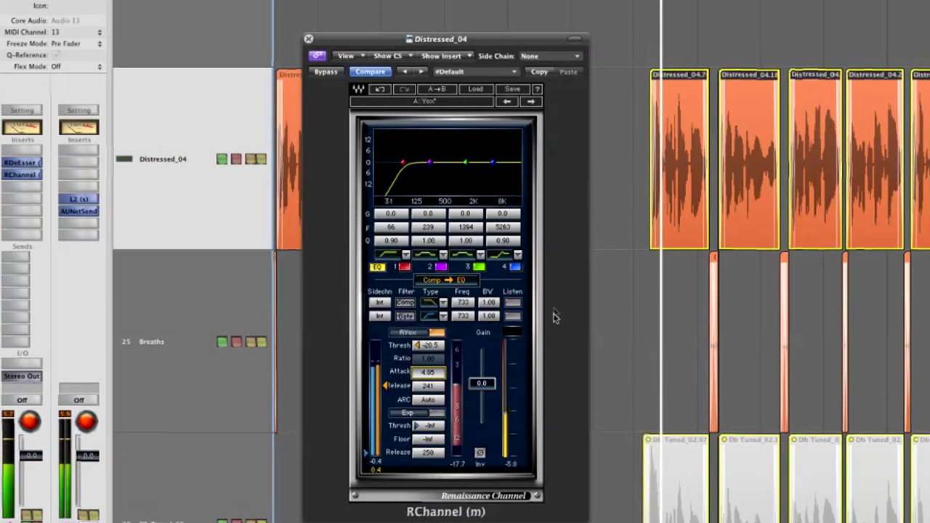
{"action": "key", "text": "space"}
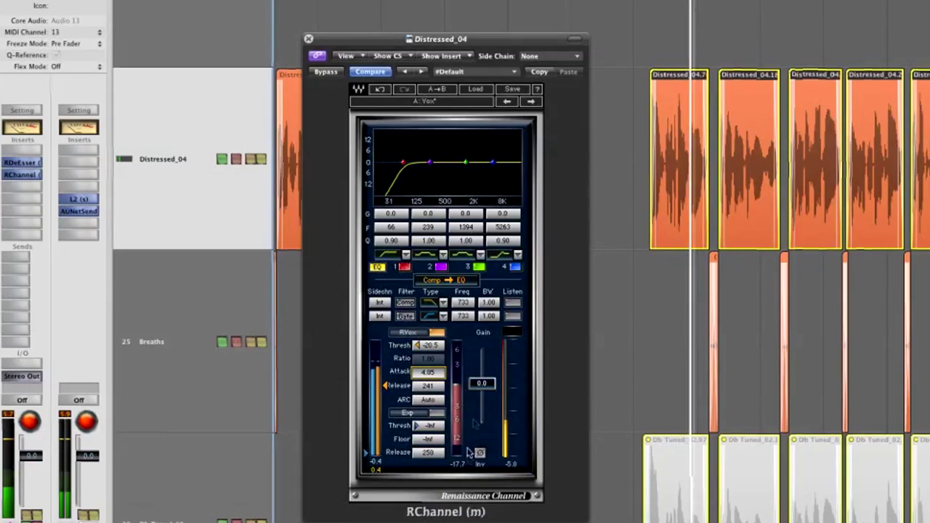
{"action": "left_click", "coordinate": [482, 384]}
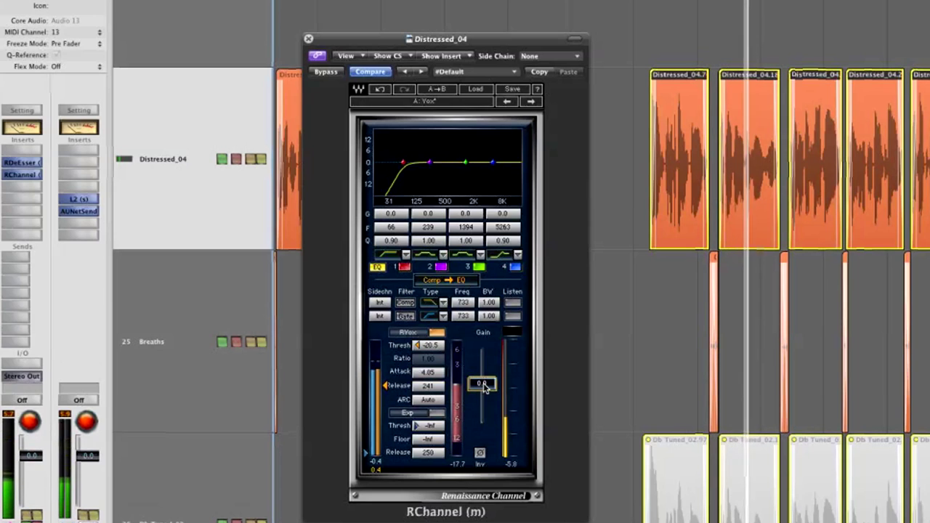
{"action": "left_click_drag", "start_coordinate": [485, 387], "coordinate": [487, 336]}
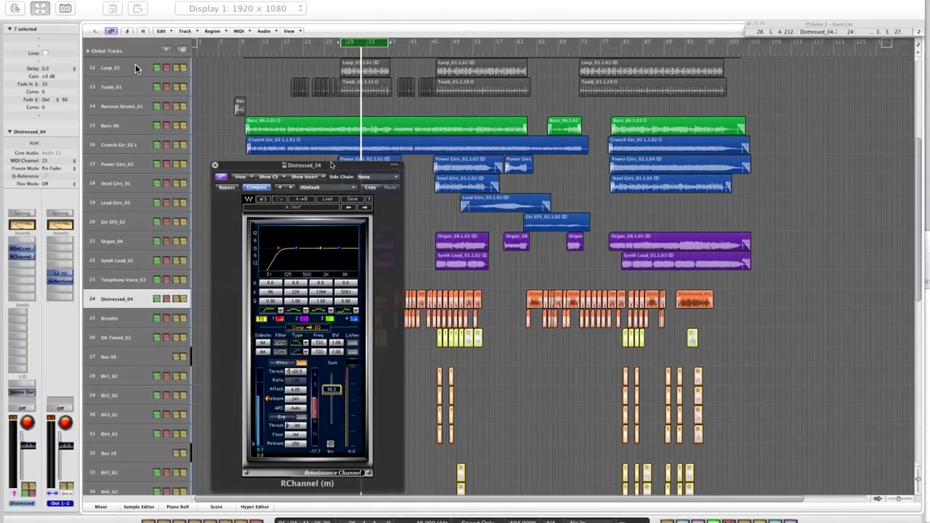
- Move the plug-in window clear of the regions, shift the cycle range to end at bar 47, and play that section
{"action": "left_click_drag", "start_coordinate": [333, 163], "coordinate": [725, 142]}
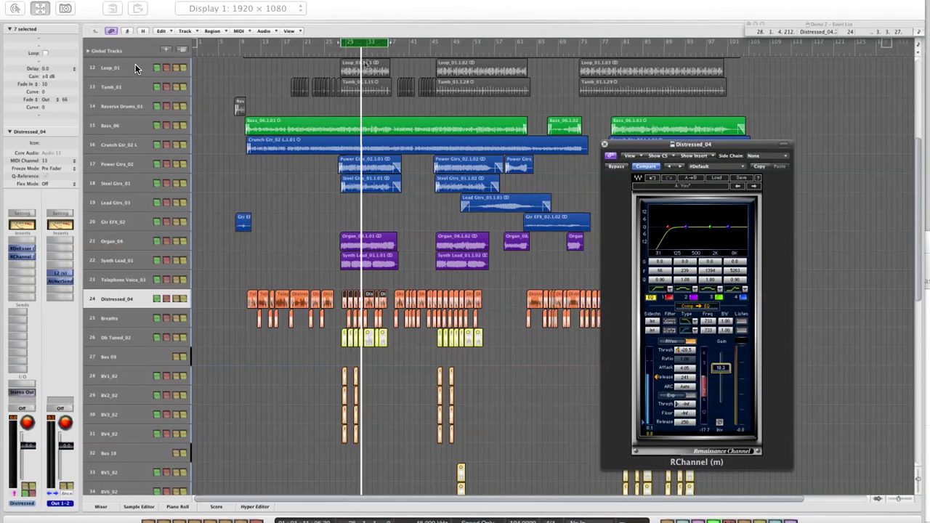
{"action": "left_click_drag", "start_coordinate": [367, 44], "coordinate": [421, 45]}
{"action": "key", "text": "space"}
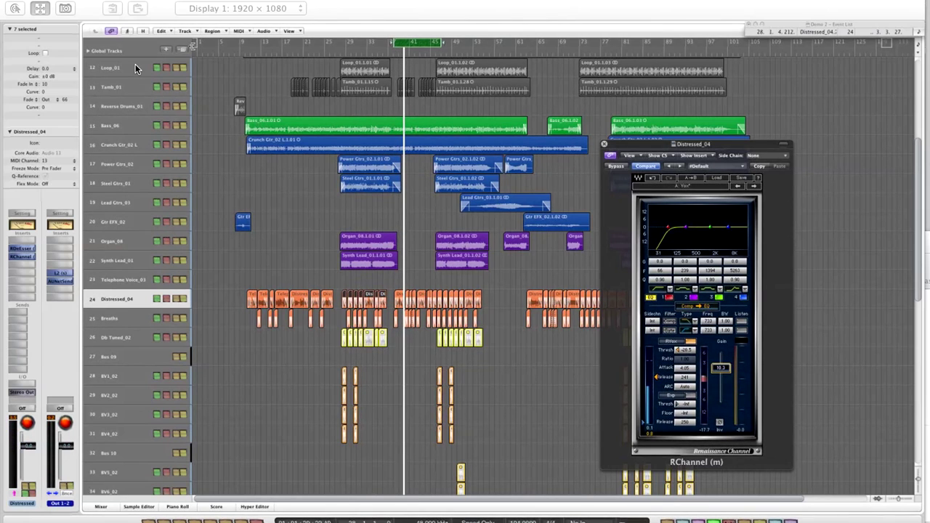
- Duplicate the Distressed_04 track with its plug-ins and move the vocal regions inside the cycle range onto the new track
{"action": "key", "text": "super+d"}
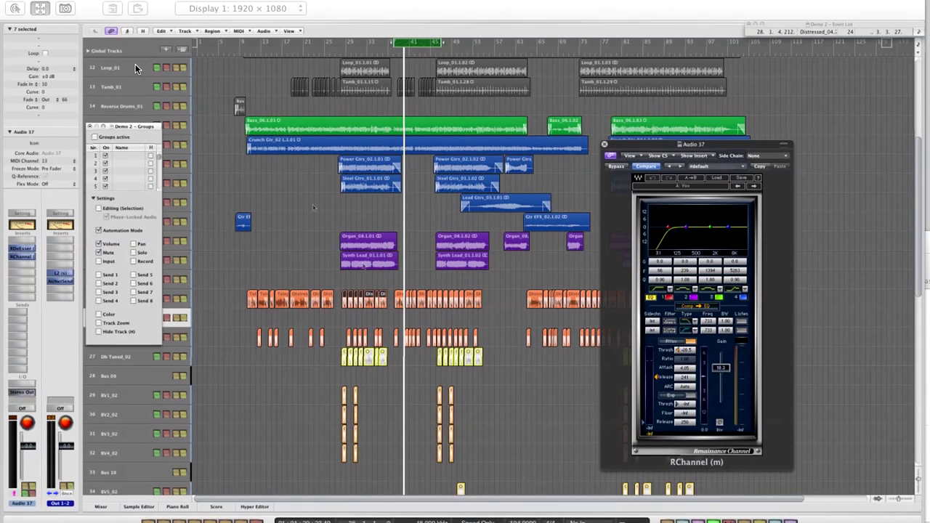
{"action": "key", "text": "super+w"}
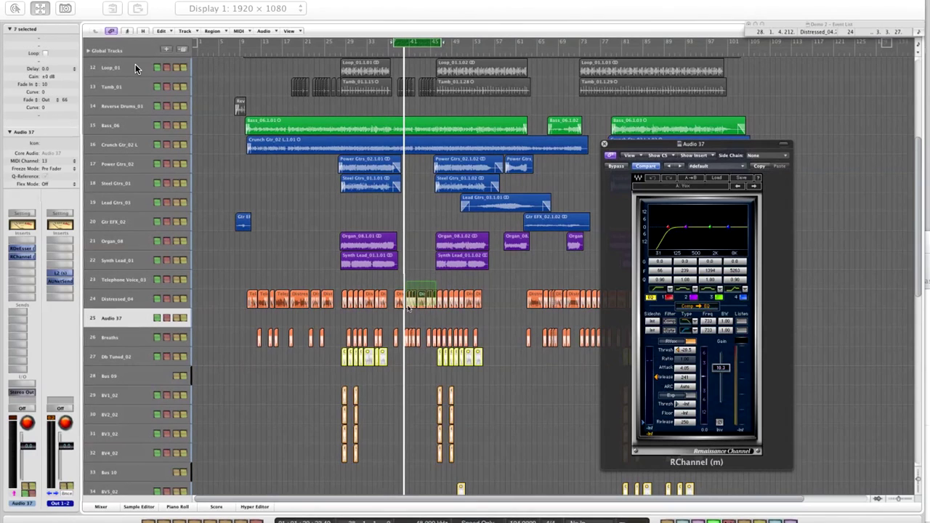
{"action": "key", "text": "super+t"}
{"action": "key", "text": "super+x"}
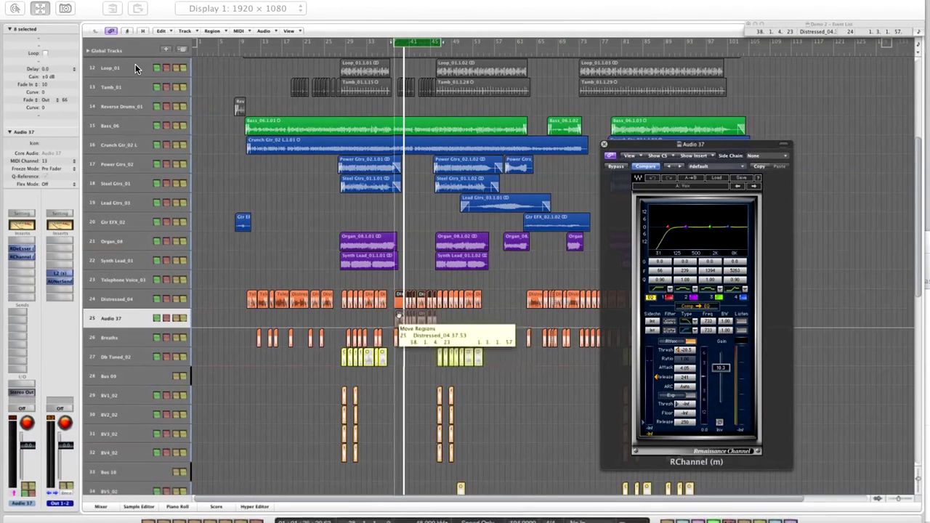
{"action": "key", "text": "super+v"}
{"action": "key", "text": "z"}
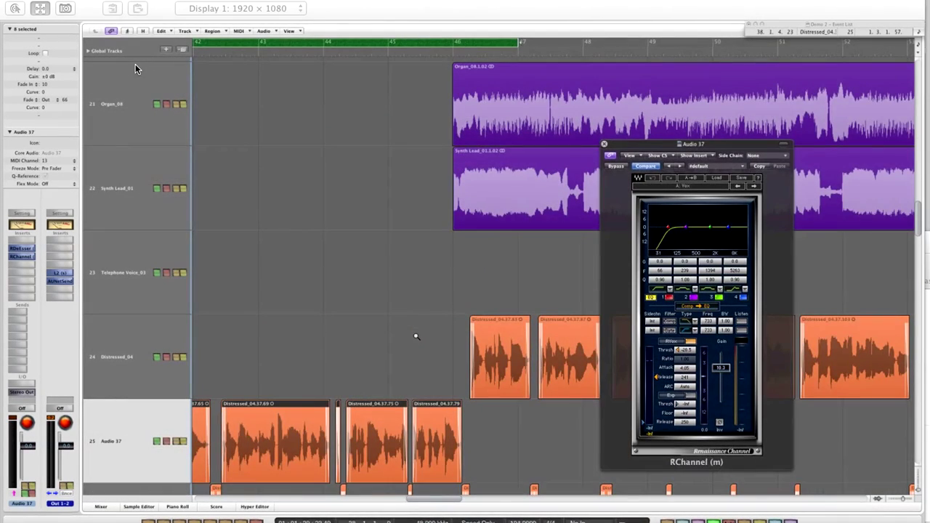
{"action": "key", "text": "z"}
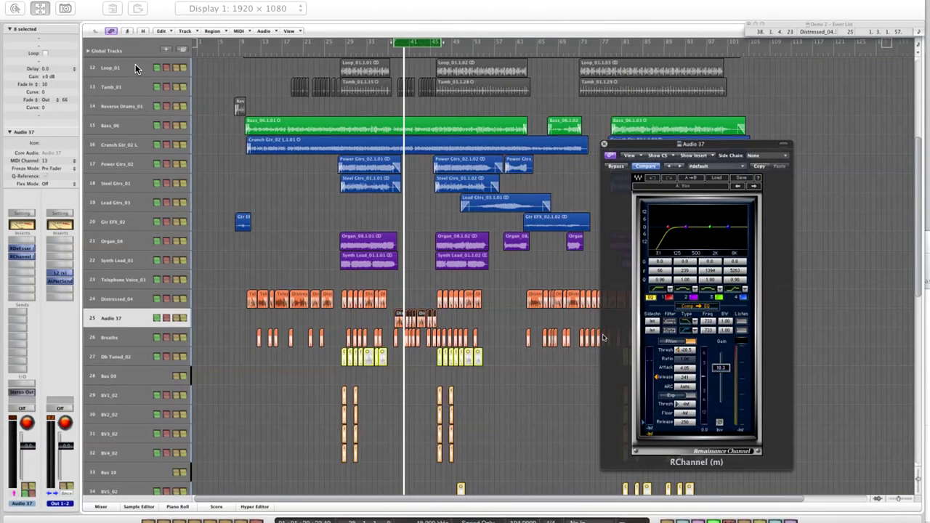
- During playback, set the Audio 37 RChannel's output gain to 5.7 and boost its high-shelf EQ band
{"action": "key", "text": "space"}
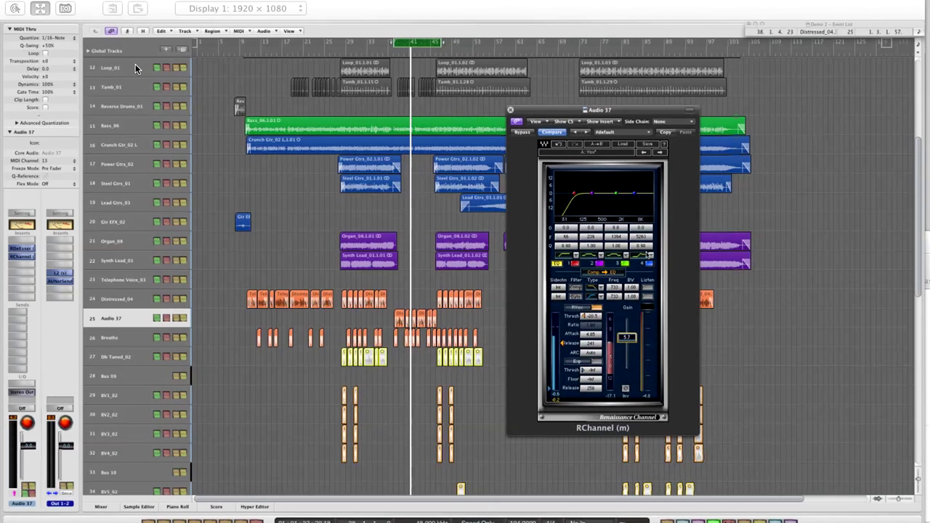
{"action": "left_click", "coordinate": [650, 256]}
{"action": "left_click", "coordinate": [676, 276]}
{"action": "left_click_drag", "start_coordinate": [634, 196], "coordinate": [639, 171]}
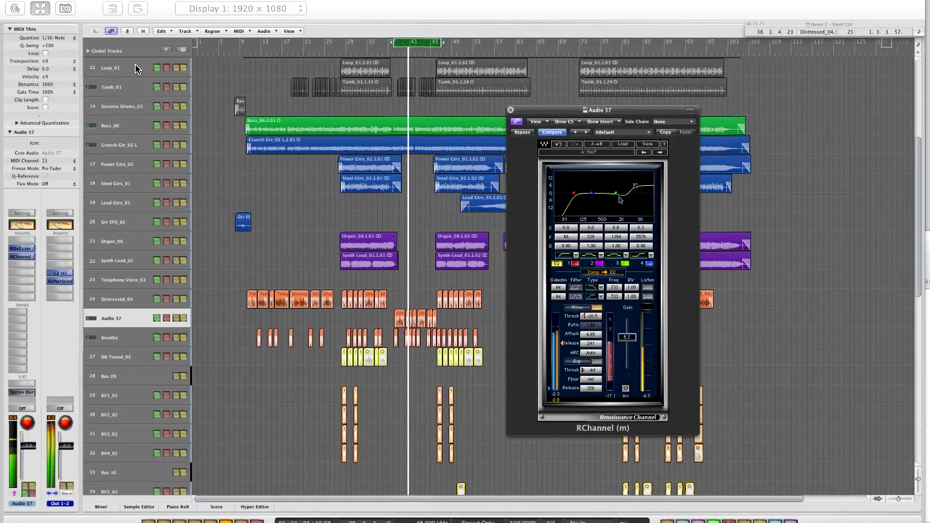
- Open the first de-esser on Audio 37 and set its frequency to 4390 and its threshold to -31.2
{"action": "left_click", "coordinate": [17, 248]}
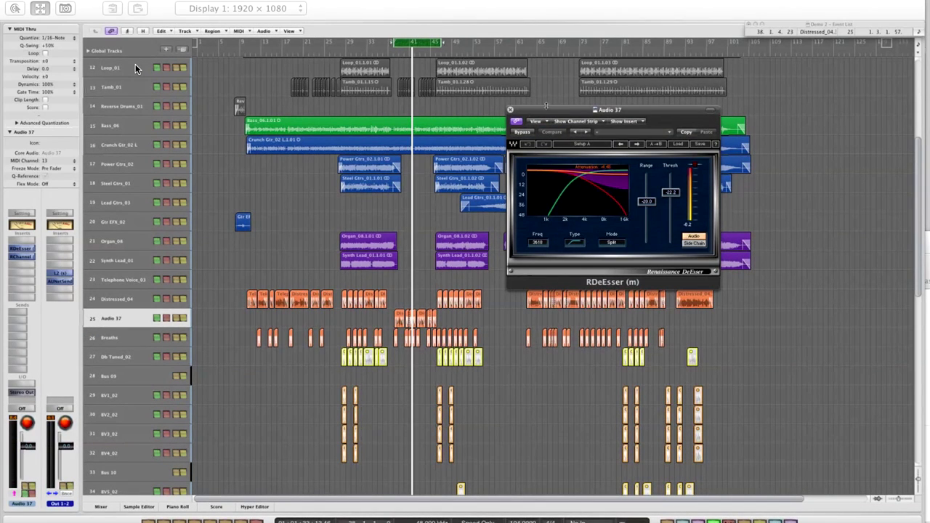
{"action": "left_click_drag", "start_coordinate": [550, 109], "coordinate": [226, 97]}
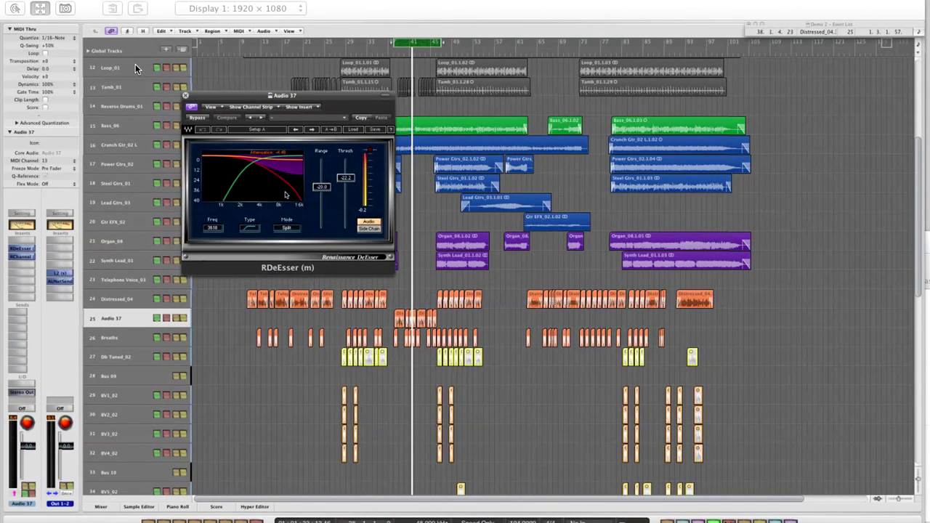
{"action": "left_click", "coordinate": [196, 118]}
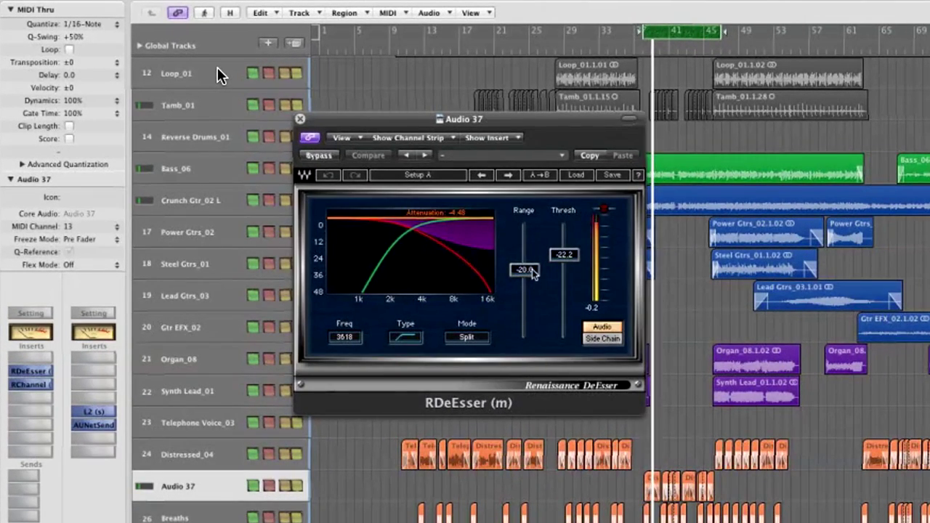
{"action": "left_click_drag", "start_coordinate": [560, 257], "coordinate": [561, 280]}
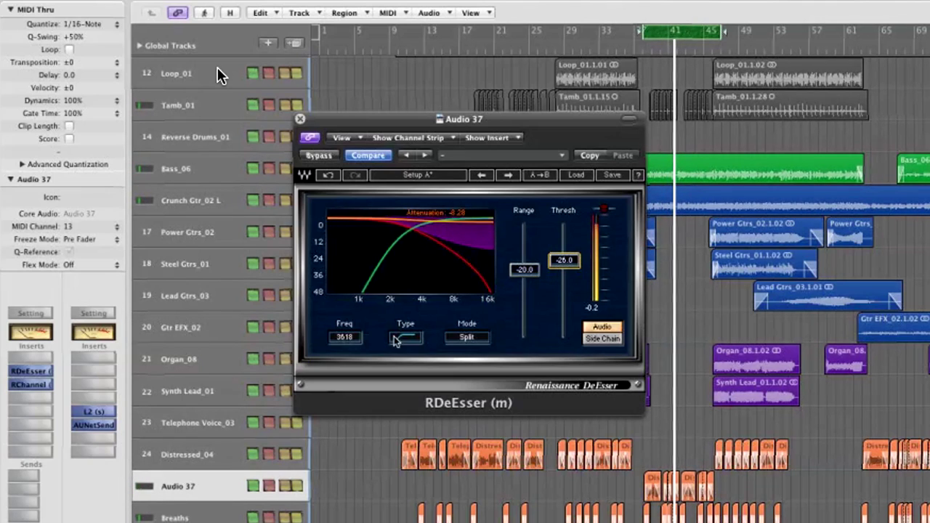
{"action": "left_click_drag", "start_coordinate": [344, 337], "coordinate": [367, 322]}
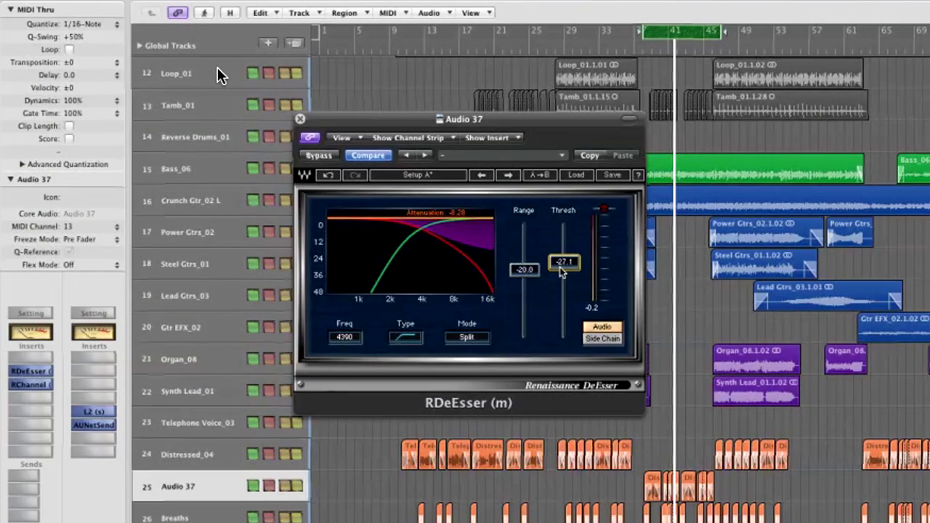
{"action": "left_click_drag", "start_coordinate": [562, 267], "coordinate": [566, 287]}
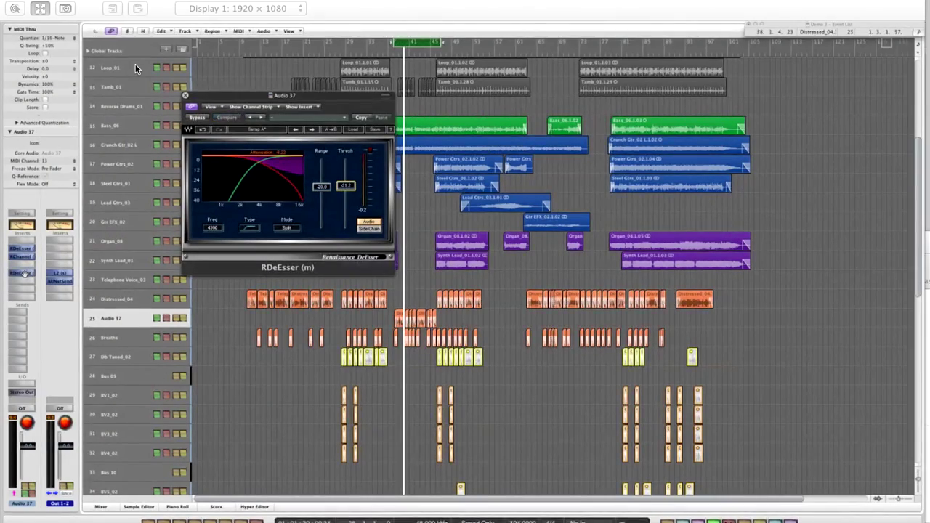
- Set the second de-esser, placed after RChannel on Audio 37, to WideBand mode, threshold -29.5 and frequency 4408, then audition the mix
{"action": "left_click", "coordinate": [21, 271]}
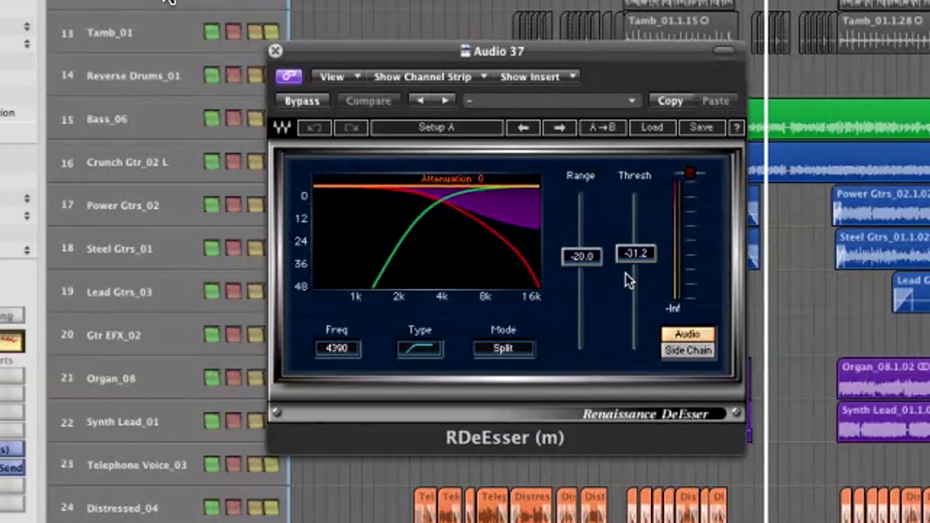
{"action": "left_click_drag", "start_coordinate": [631, 261], "coordinate": [632, 268]}
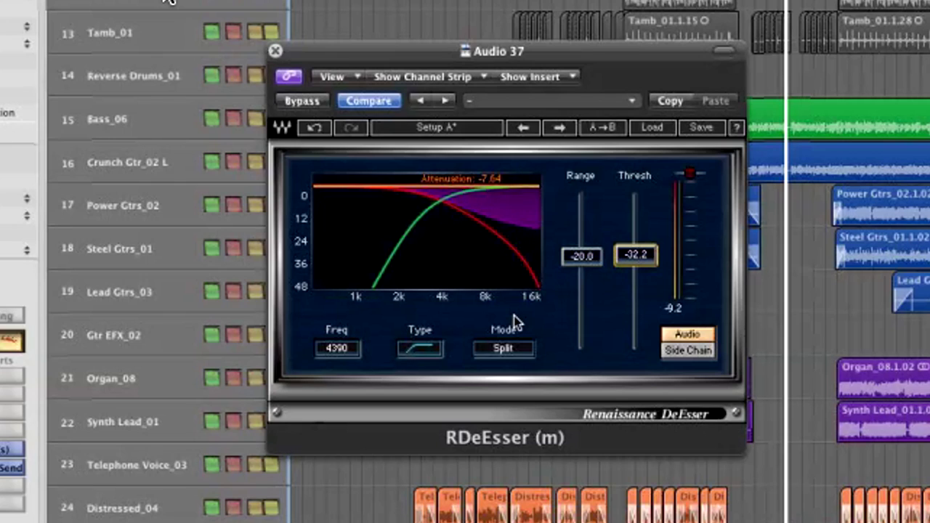
{"action": "left_click", "coordinate": [515, 348]}
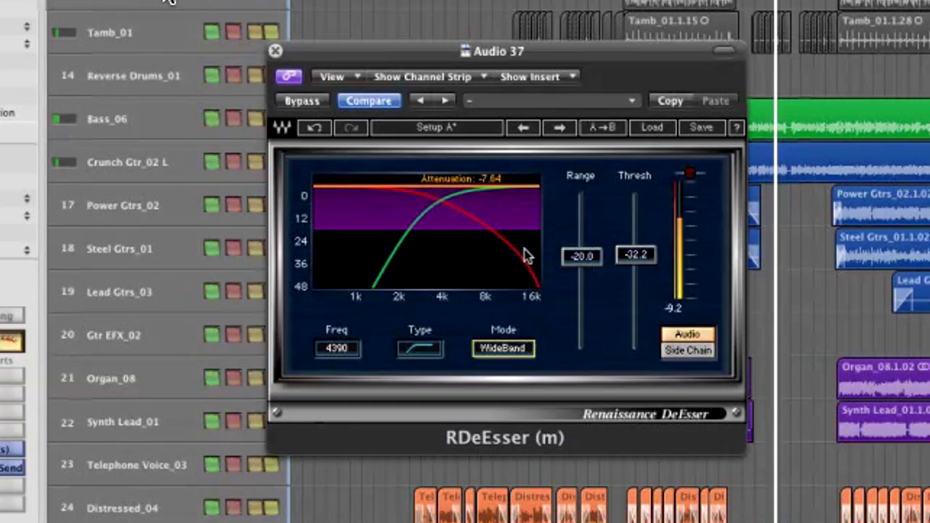
{"action": "left_click_drag", "start_coordinate": [624, 255], "coordinate": [629, 251]}
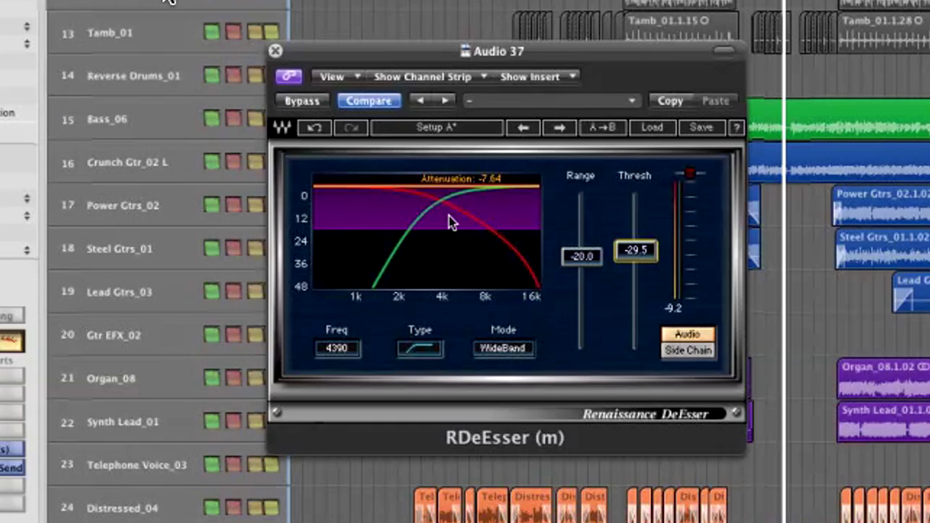
{"action": "left_click", "coordinate": [363, 262]}
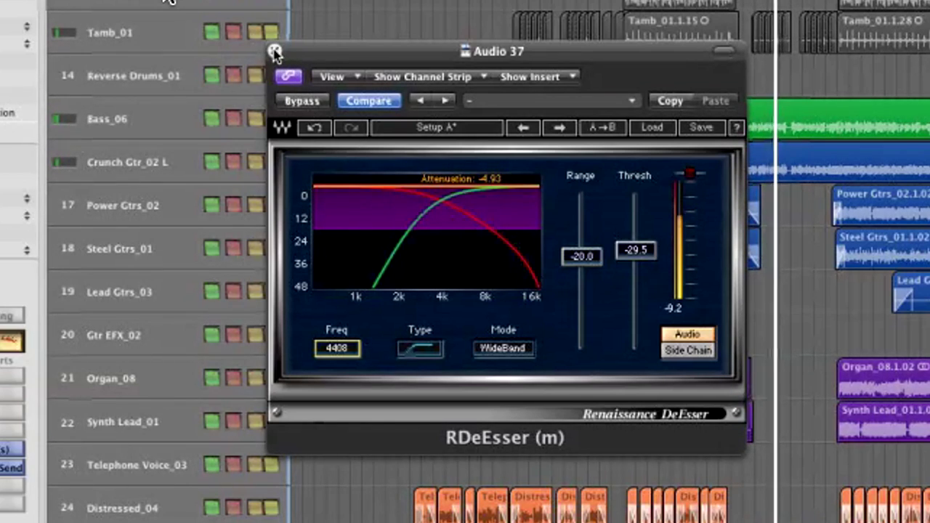
{"action": "key", "text": "space"}
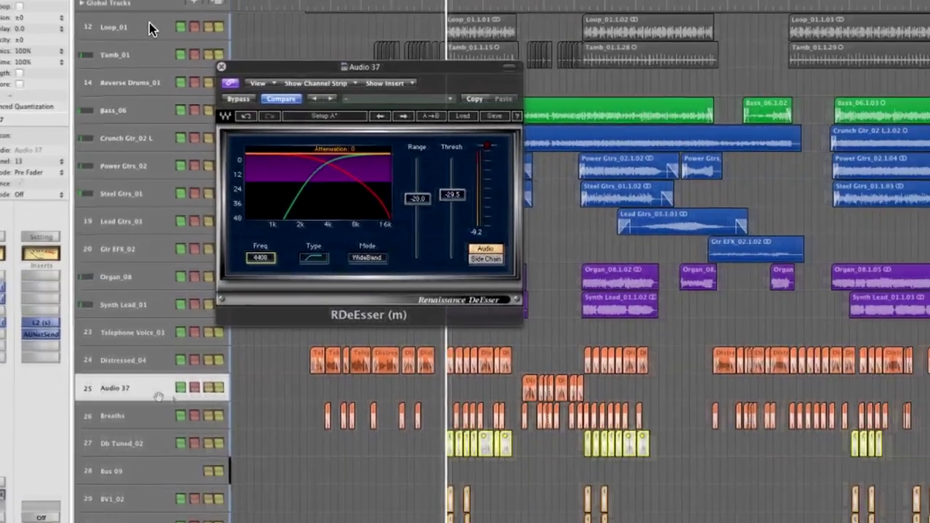
- Move the Distressed_04 vocal regions at about bars 10 to 26 and bars 63 to 77 onto the Audio 37 track
{"action": "key", "text": "Up"}
{"action": "key", "text": "space"}
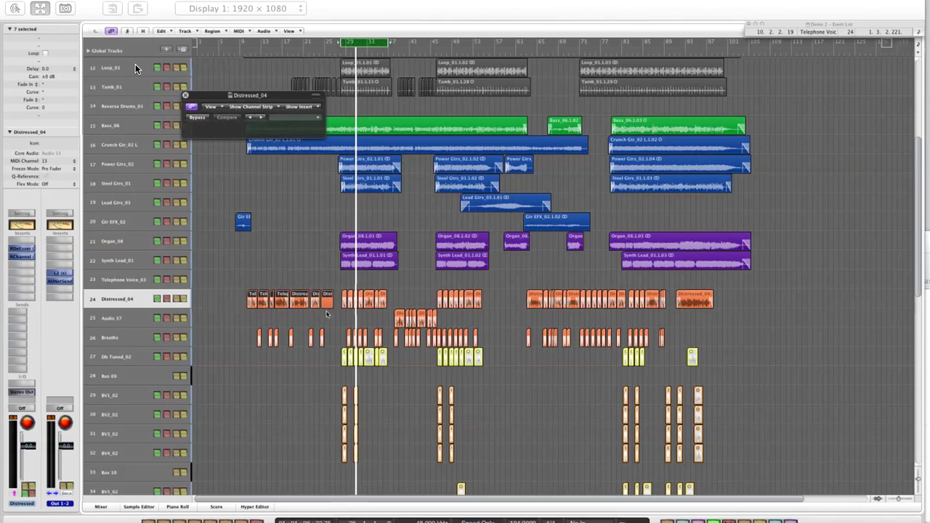
{"action": "left_click_drag", "start_coordinate": [327, 306], "coordinate": [326, 319]}
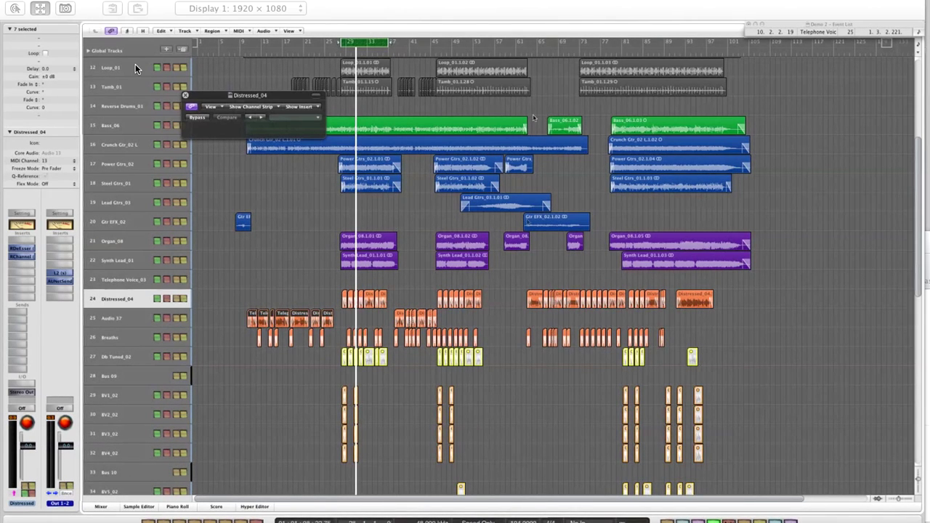
{"action": "left_click", "coordinate": [579, 302]}
{"action": "left_click_drag", "start_coordinate": [580, 304], "coordinate": [605, 320]}
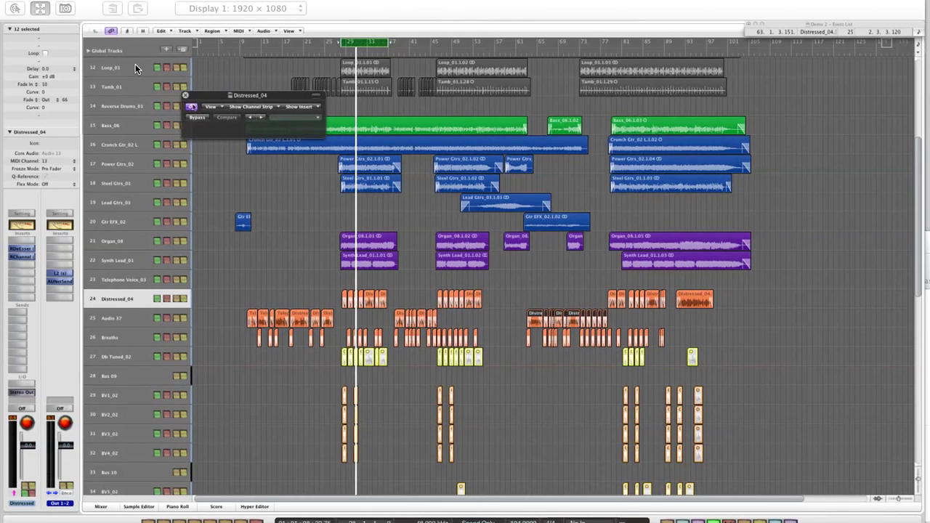
- Add a send to Bus 1 on the Audio 37 channel strip
{"action": "left_click", "coordinate": [125, 298]}
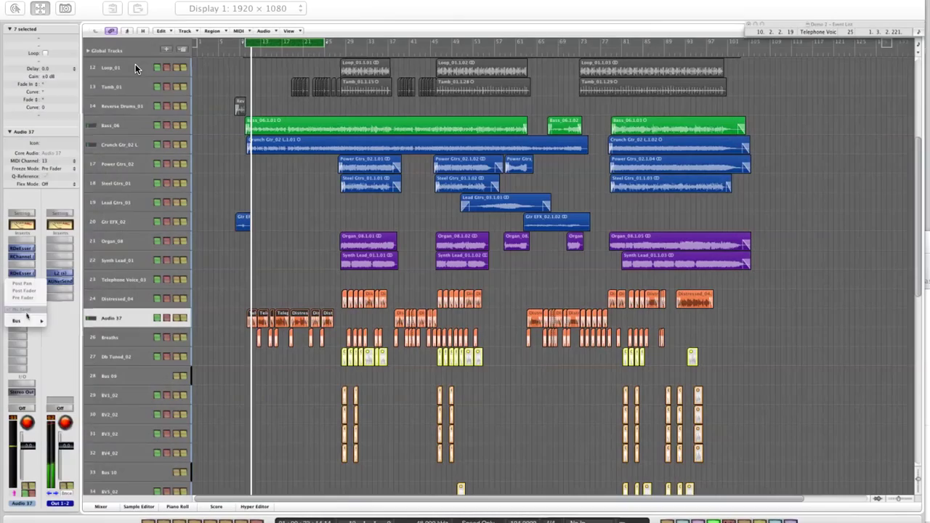
{"action": "mouse_move", "coordinate": [29, 320]}
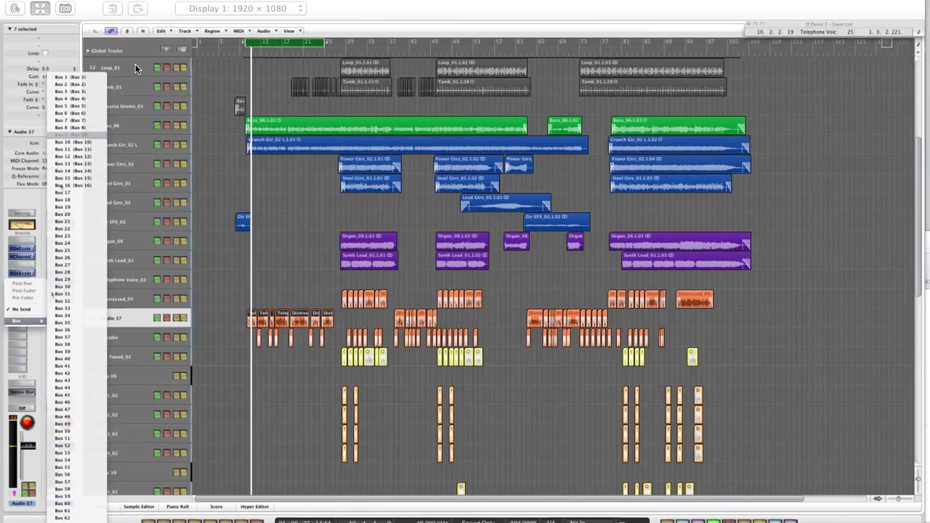
{"action": "left_click", "coordinate": [72, 76]}
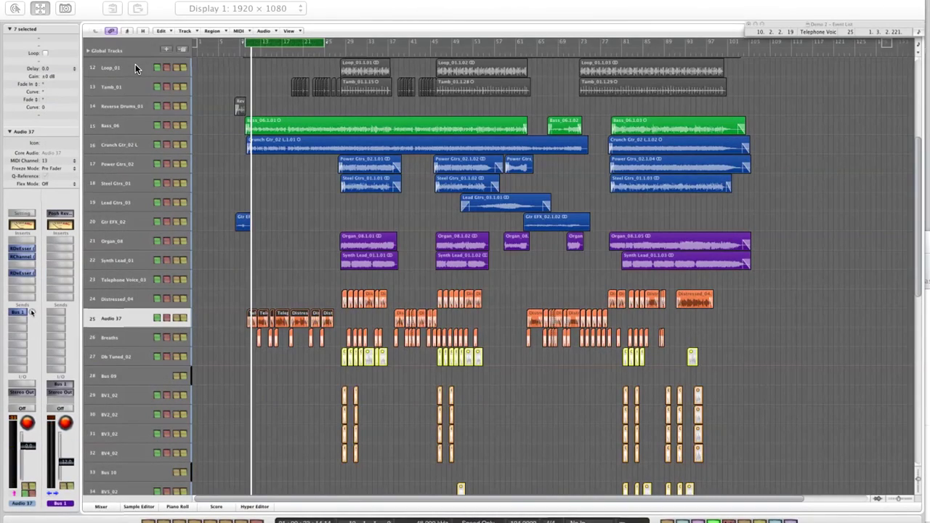
- Insert the Waves OneKnob Wetter on Bus 1 and turn its knob to between 7 and 8
{"action": "left_click", "coordinate": [59, 245]}
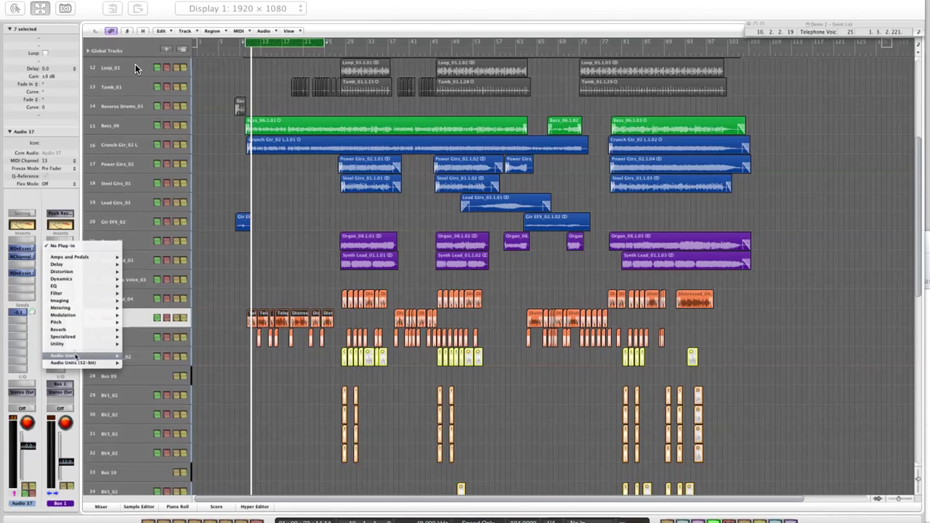
{"action": "mouse_move", "coordinate": [138, 356]}
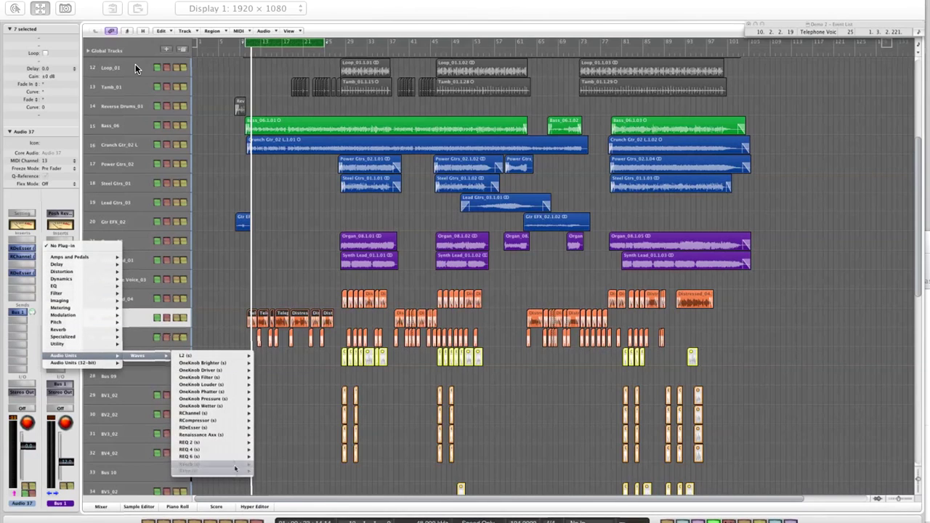
{"action": "mouse_move", "coordinate": [230, 407]}
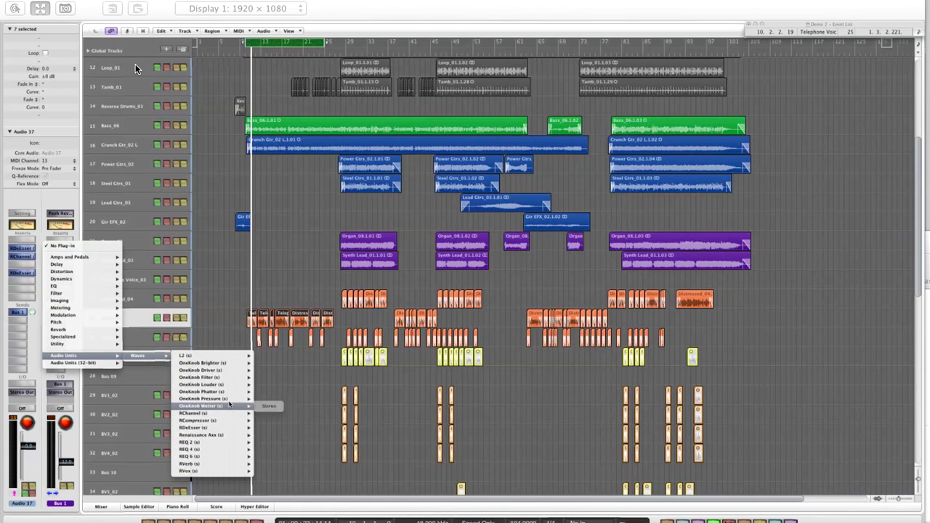
{"action": "mouse_move", "coordinate": [232, 370]}
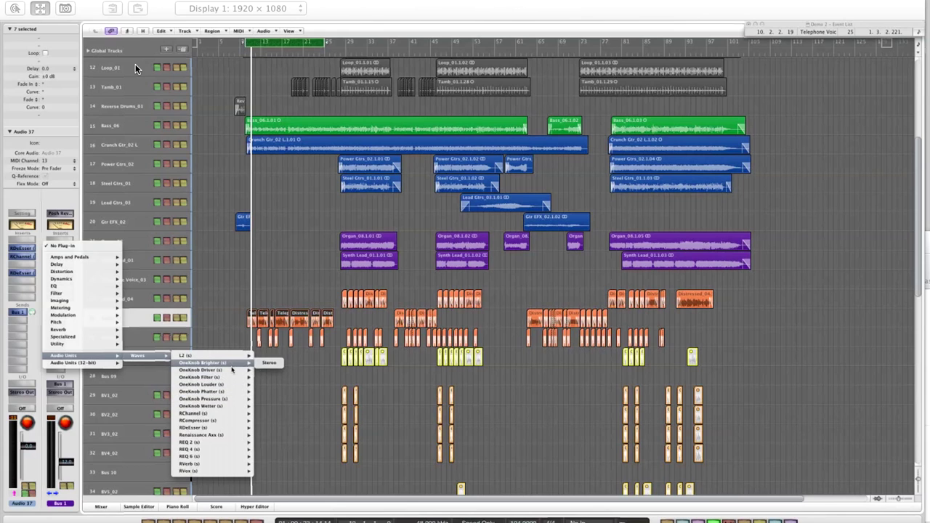
{"action": "left_click", "coordinate": [269, 406]}
{"action": "left_click_drag", "start_coordinate": [97, 169], "coordinate": [100, 82]}
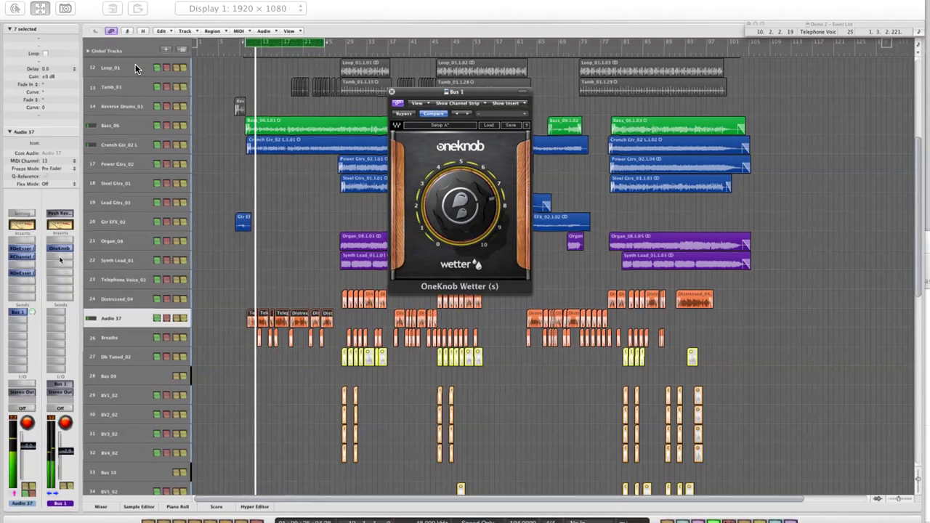
- Insert REQ 4 after OneKnob Wetter on Bus 1, with band 1 as a low cut at 148 and band 6 as a high cut at 3515
{"action": "left_click", "coordinate": [59, 259]}
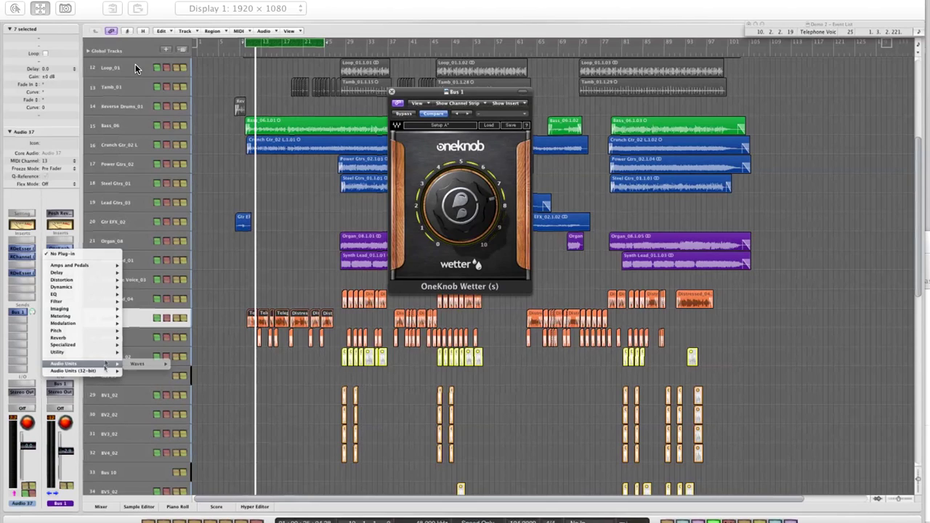
{"action": "mouse_move", "coordinate": [167, 363]}
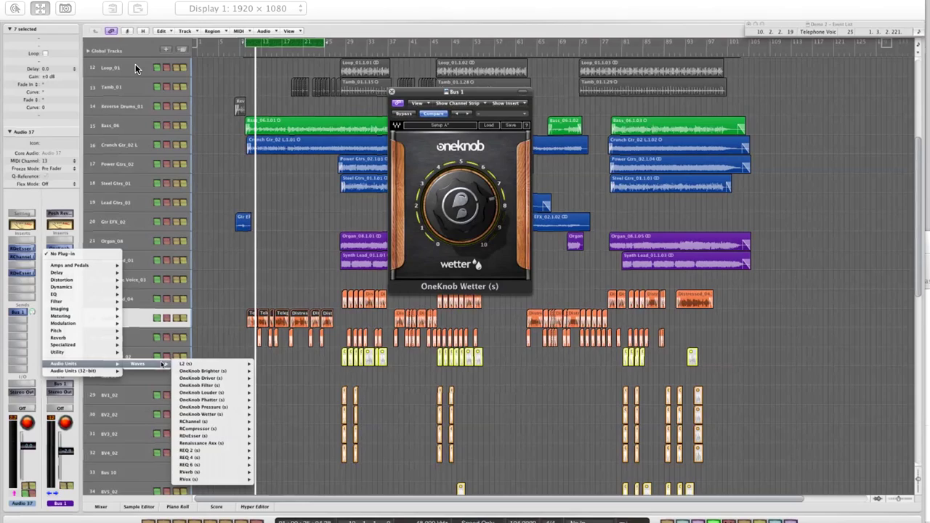
{"action": "left_click", "coordinate": [221, 459]}
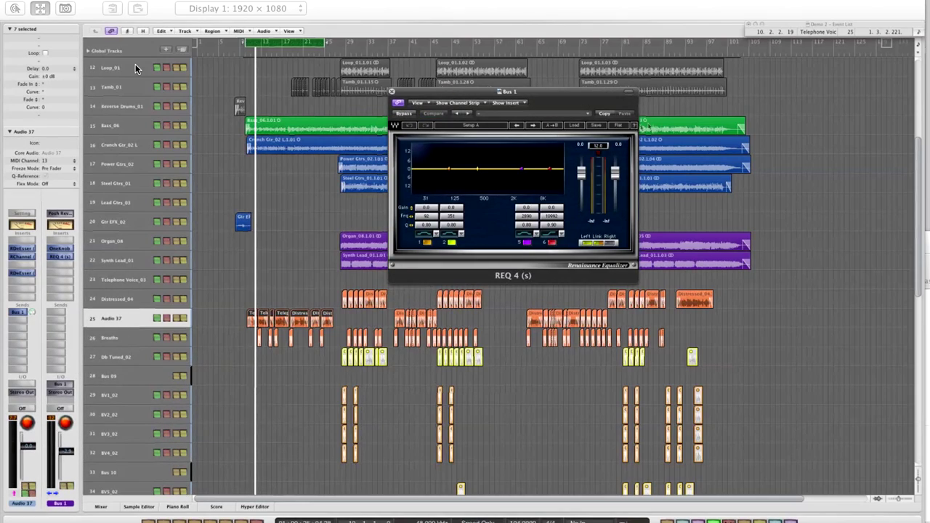
{"action": "left_click_drag", "start_coordinate": [541, 95], "coordinate": [356, 114]}
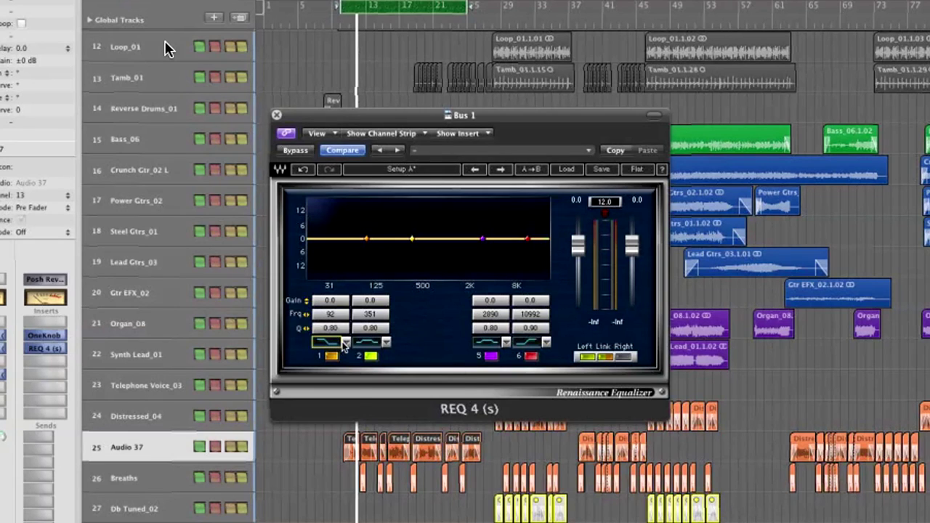
{"action": "left_click", "coordinate": [345, 343]}
{"action": "left_click", "coordinate": [387, 383]}
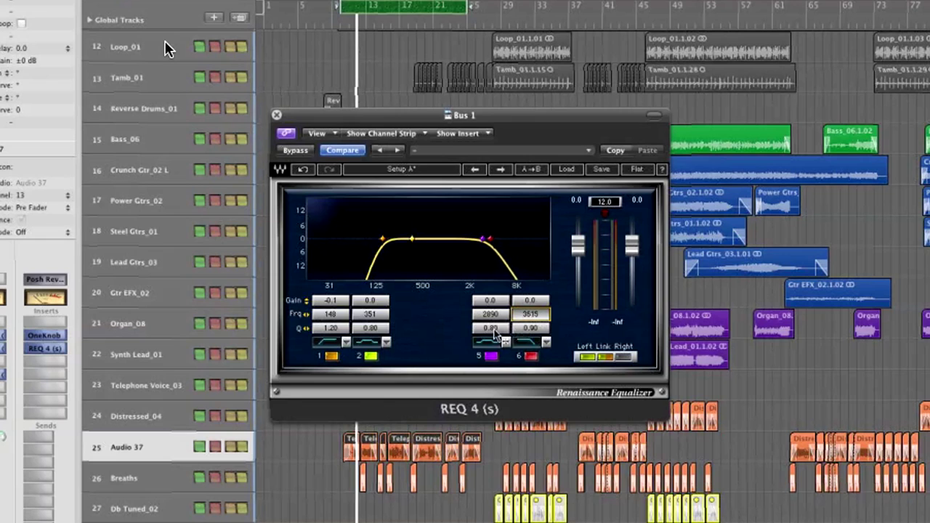
- During playback, set REQ 4 band 1 to 177, band 2 to 2808 with 7.7 gain, band 5 to 5729 and band 6 to 3564
{"action": "key", "text": "space"}
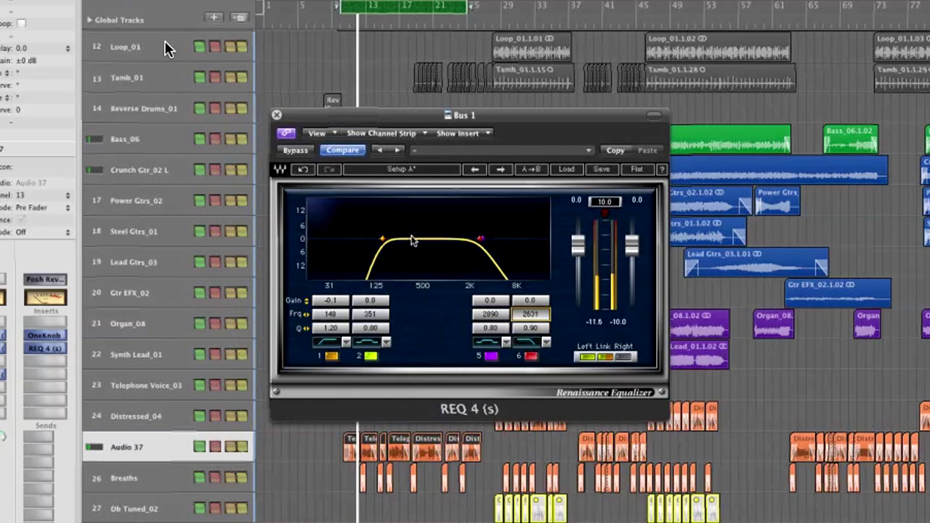
{"action": "left_click_drag", "start_coordinate": [382, 238], "coordinate": [483, 191]}
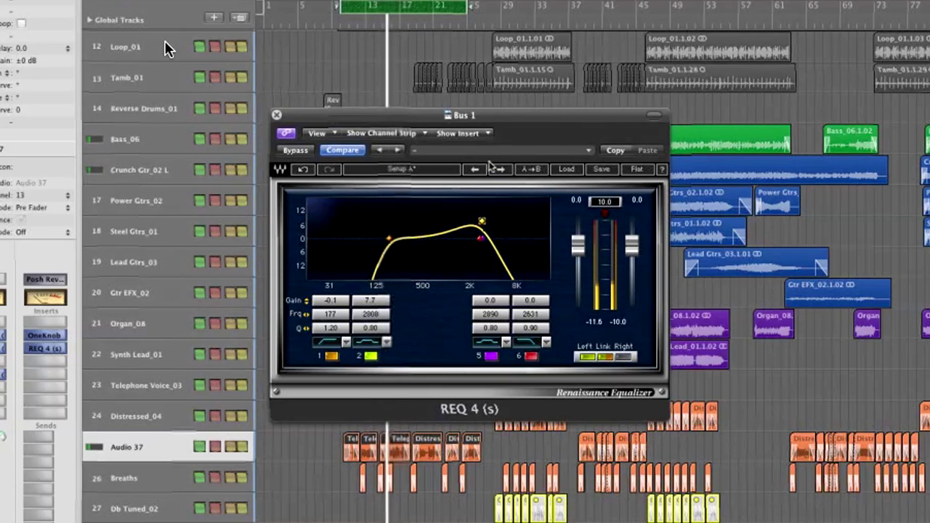
{"action": "left_click_drag", "start_coordinate": [481, 242], "coordinate": [496, 240]}
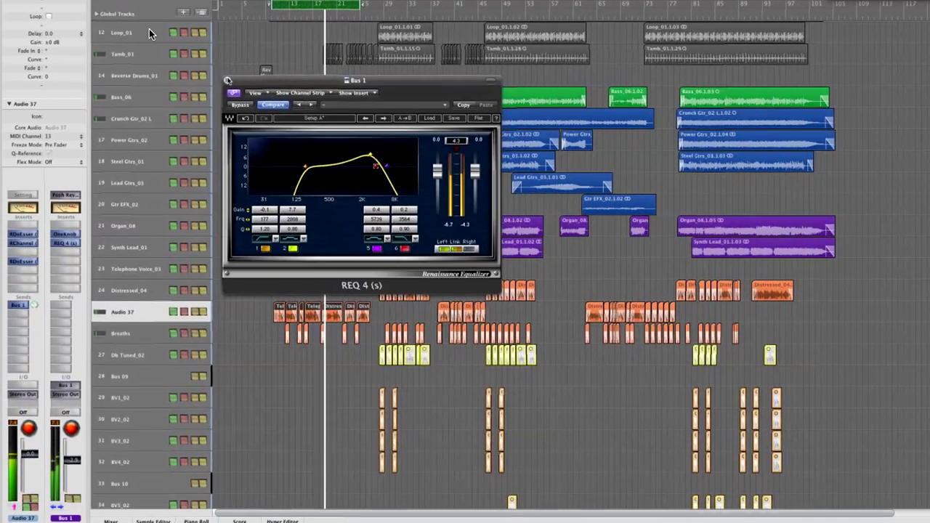
{"action": "key", "text": "super+w"}
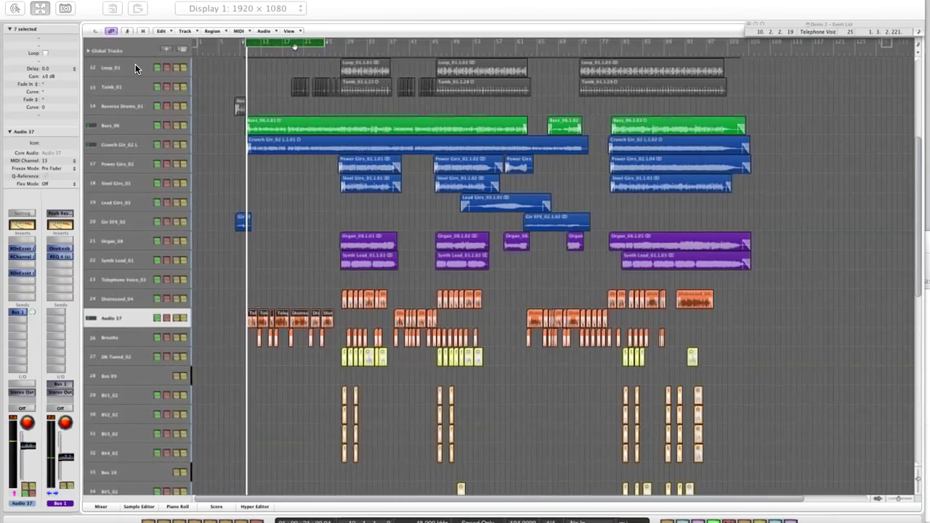
- Replace the cycle range with a nine-bar loop starting at bar 28 and play it
{"action": "key", "text": "c"}
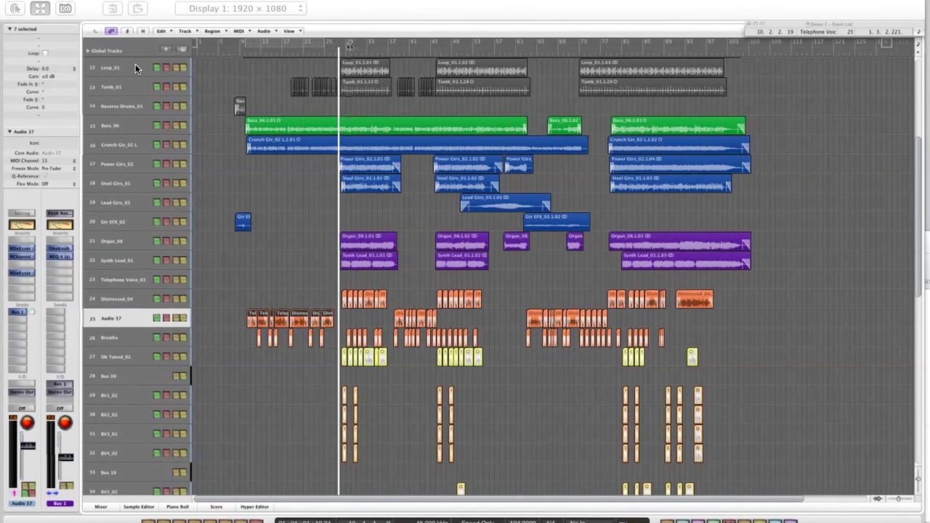
{"action": "left_click_drag", "start_coordinate": [343, 45], "coordinate": [388, 72]}
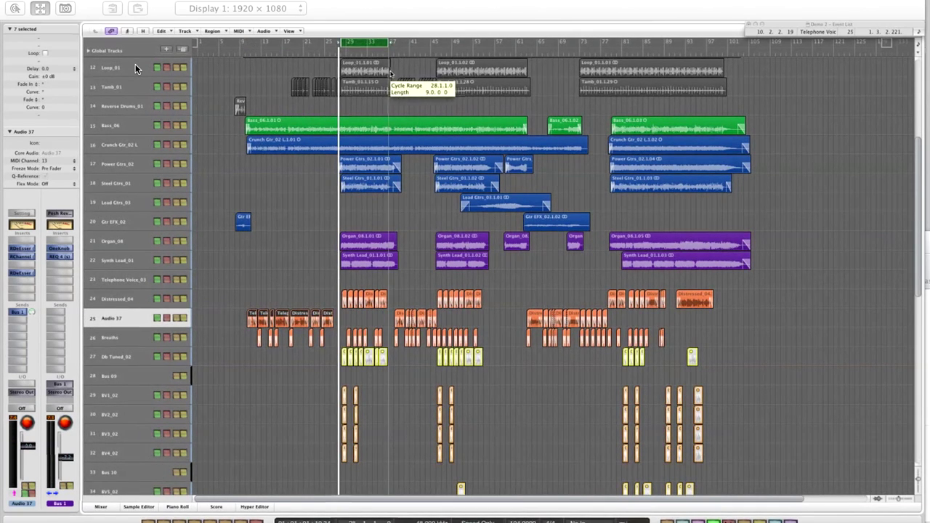
{"action": "key", "text": "space"}
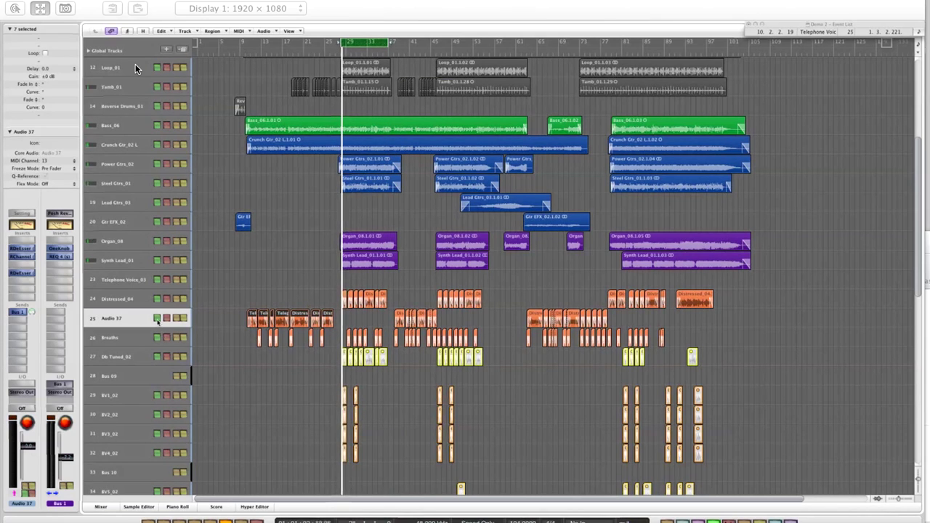
- Add a send to Bus 2 on the Distressed_04 channel strip
{"action": "key", "text": "Up"}
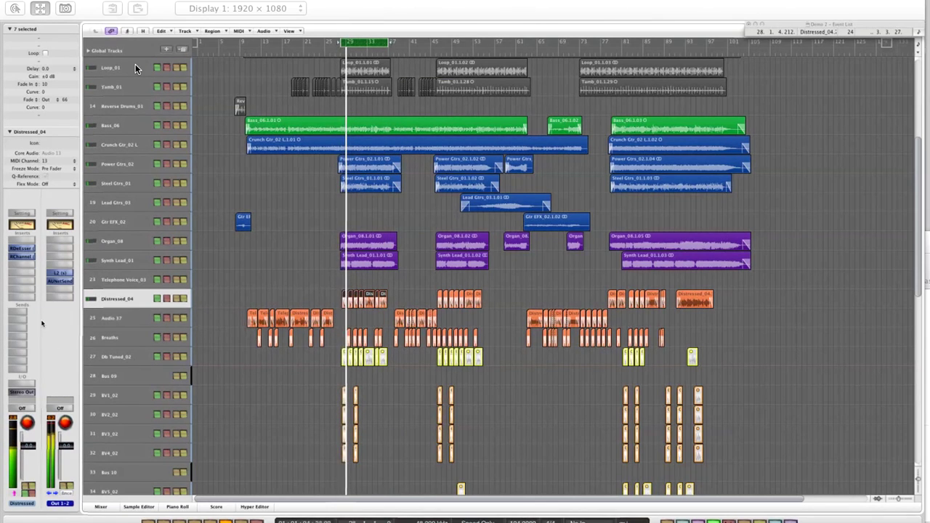
{"action": "left_click", "coordinate": [25, 325]}
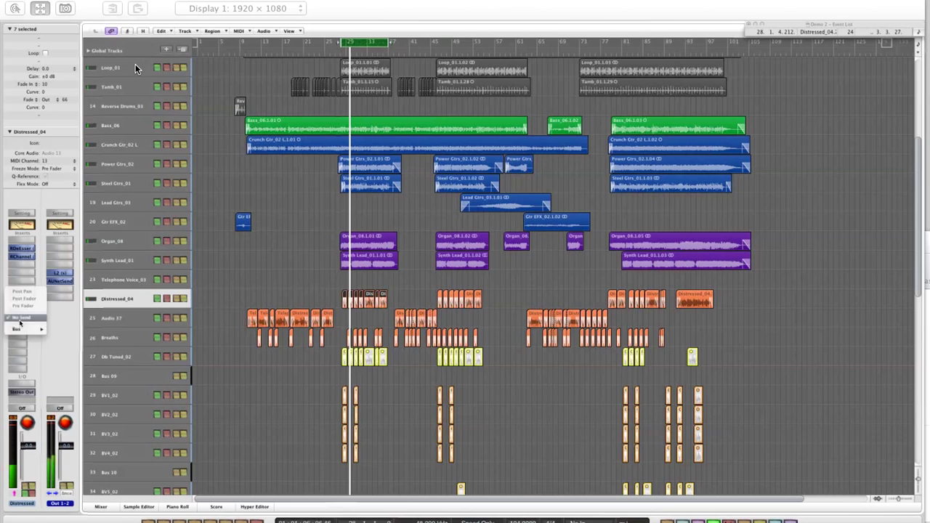
{"action": "mouse_move", "coordinate": [24, 330]}
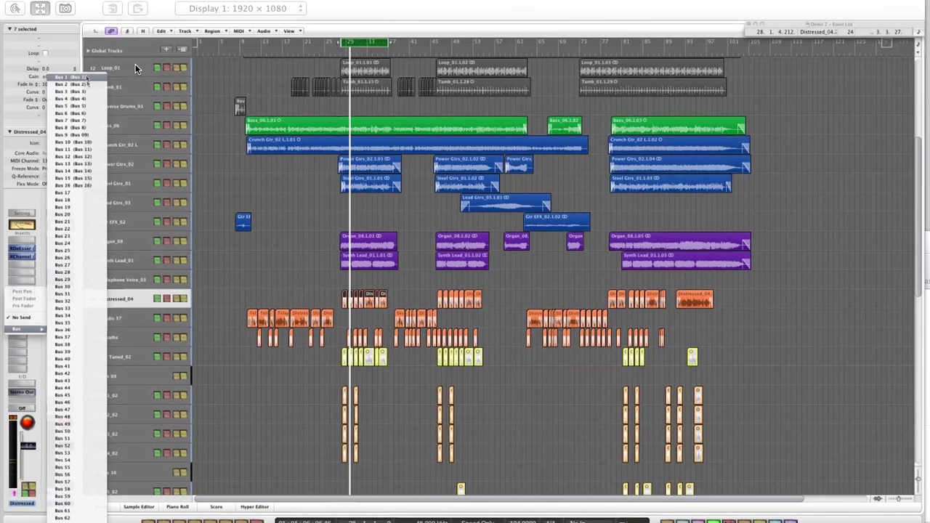
{"action": "left_click", "coordinate": [88, 85]}
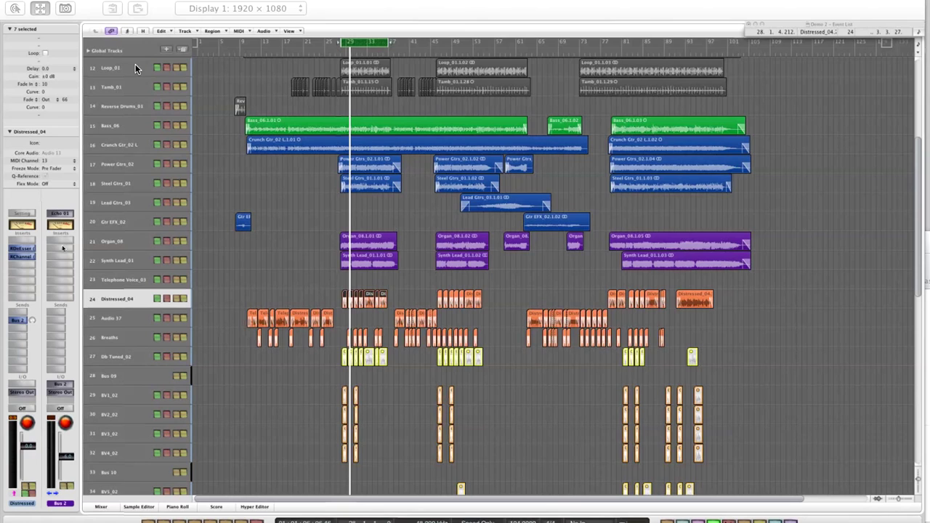
- Insert RVerb on Bus 2 with its reverb level Off, early reflections at 0.0 and predelay at 95.7
{"action": "left_click", "coordinate": [51, 251]}
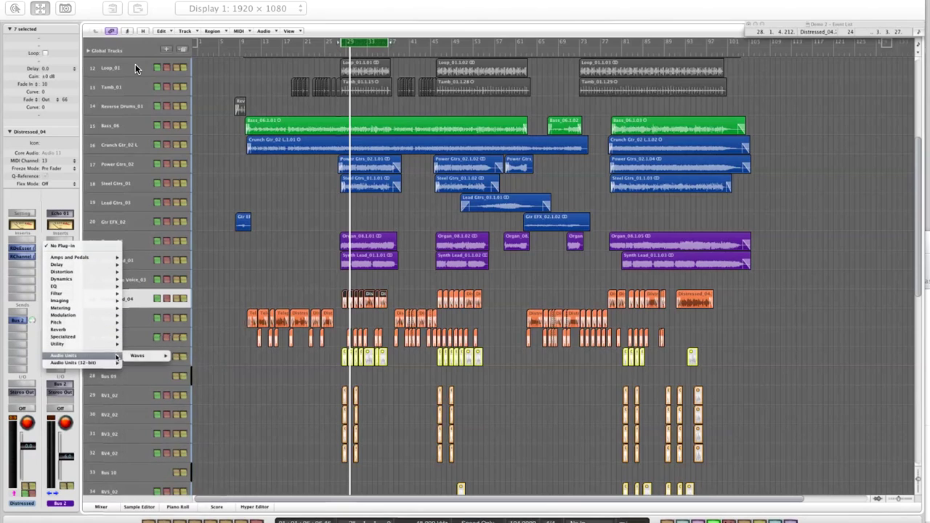
{"action": "mouse_move", "coordinate": [117, 356]}
{"action": "left_click", "coordinate": [267, 464]}
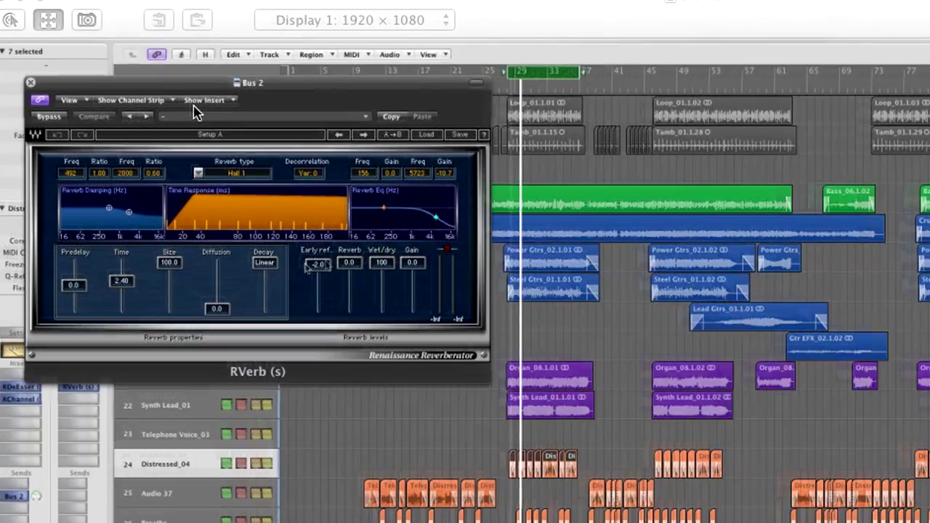
{"action": "left_click_drag", "start_coordinate": [254, 183], "coordinate": [258, 230]}
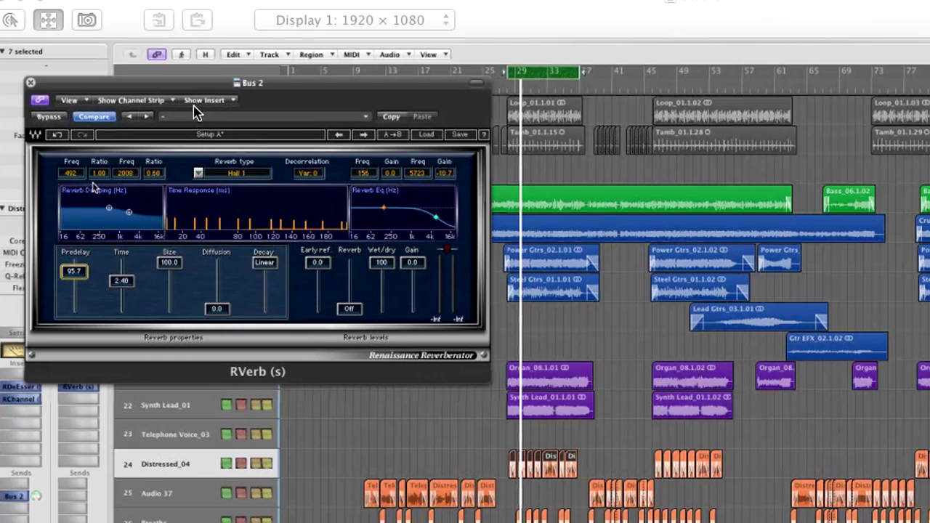
- While auditioning the loop, set RVerb's predelay to 148.2 and its size to 18.5
{"action": "key", "text": "space"}
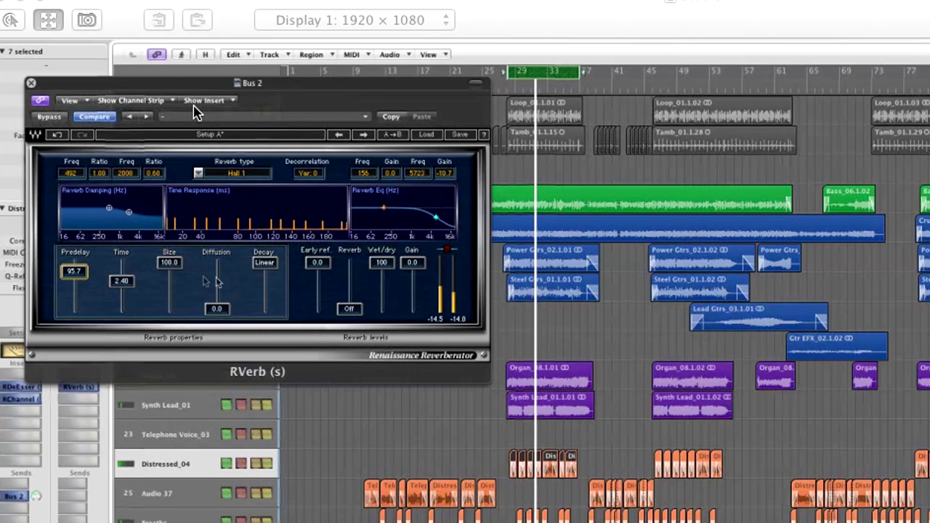
{"action": "left_click_drag", "start_coordinate": [184, 276], "coordinate": [185, 430]}
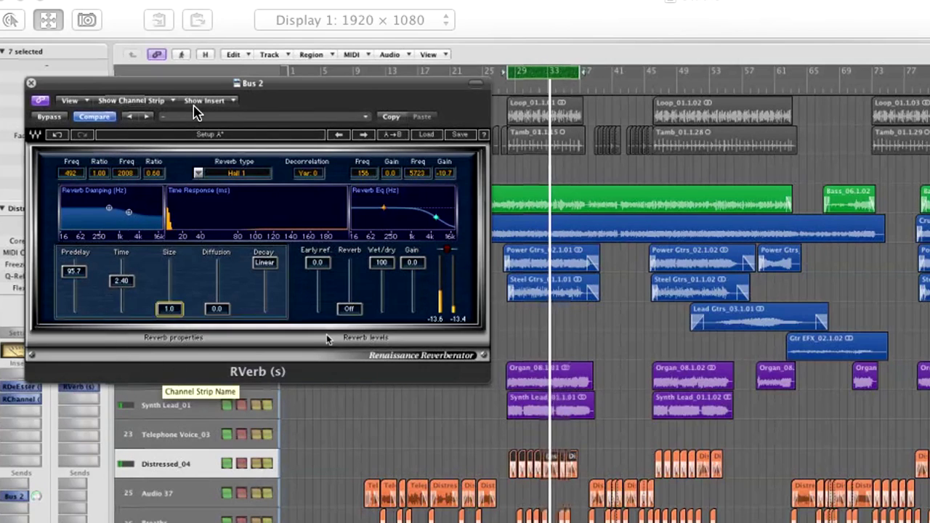
{"action": "left_click_drag", "start_coordinate": [74, 271], "coordinate": [75, 268]}
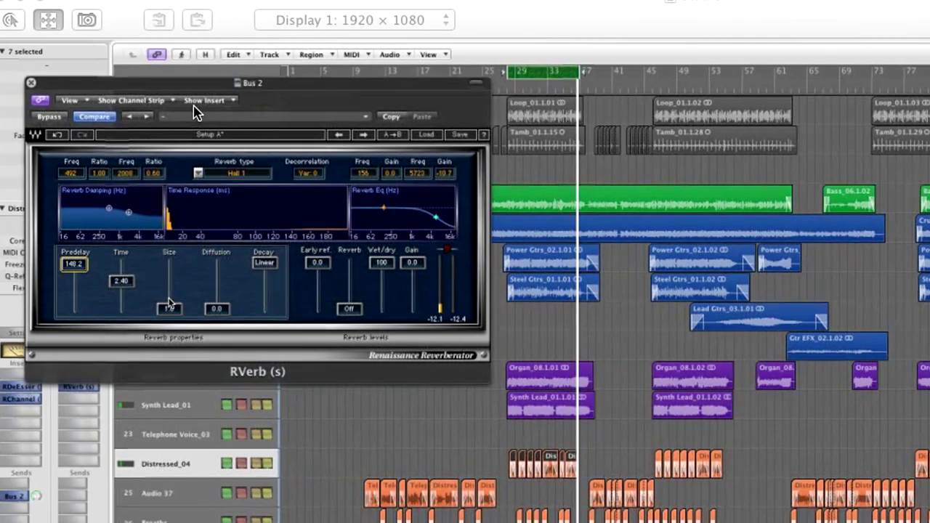
{"action": "left_click_drag", "start_coordinate": [169, 312], "coordinate": [172, 269]}
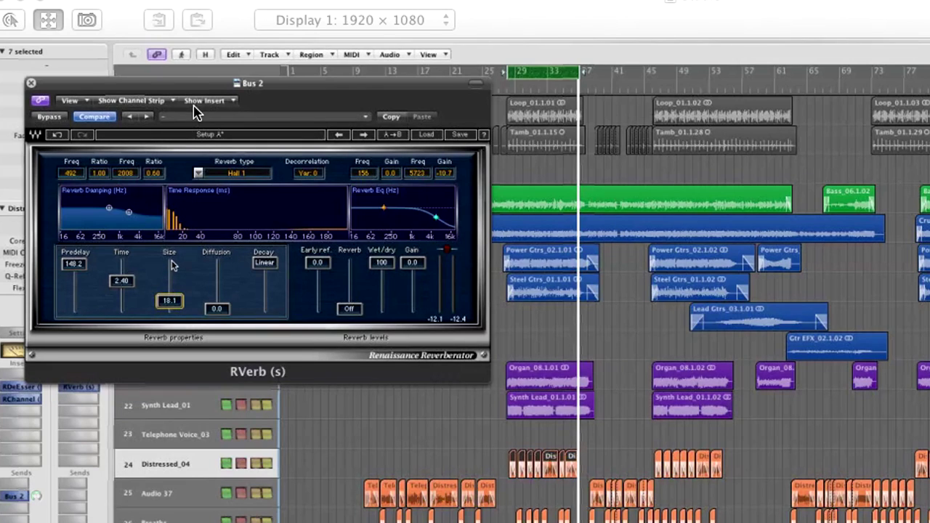
- Insert RVox after RVerb on Bus 2 and set its compression to -11.3 while the loop plays
{"action": "left_click", "coordinate": [82, 400]}
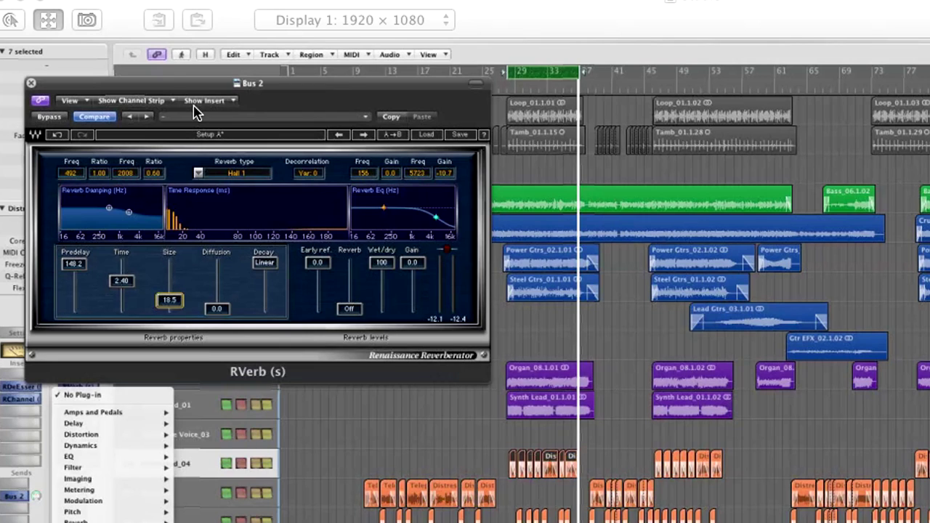
{"action": "left_click", "coordinate": [272, 391]}
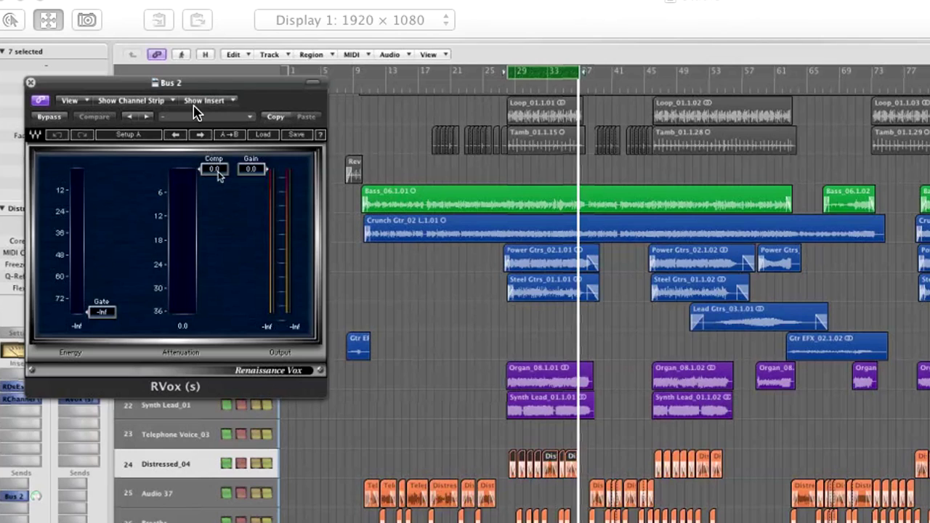
{"action": "key", "text": "space"}
{"action": "left_click_drag", "start_coordinate": [218, 177], "coordinate": [218, 201]}
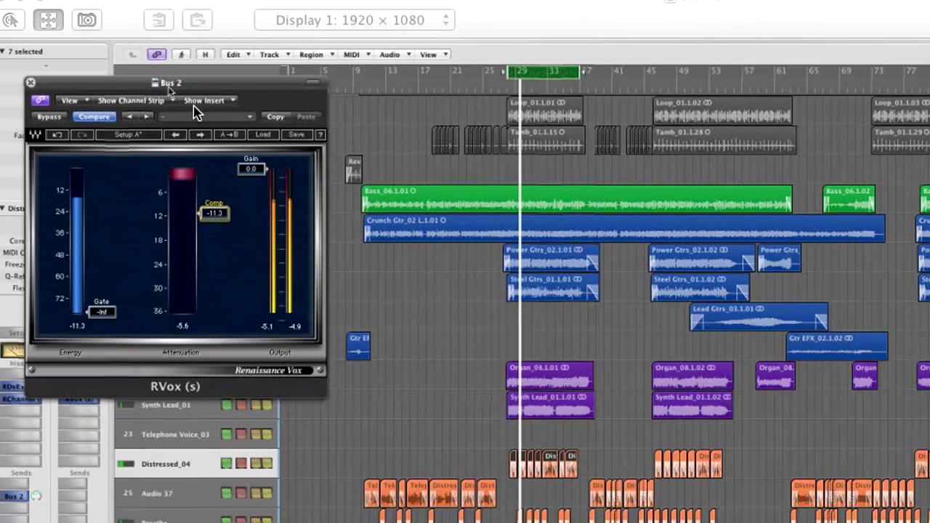
{"action": "left_click_drag", "start_coordinate": [169, 87], "coordinate": [402, 174]}
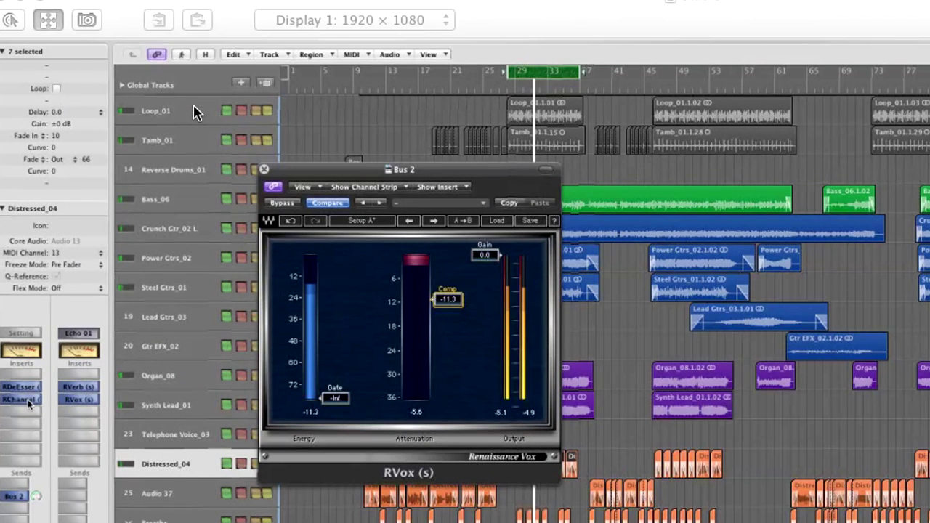
- In Bus 2's RVerb, set size to 24.8, time to 0.66, predelay to 116.8 and reverb level to -10.4
{"action": "left_click", "coordinate": [79, 388]}
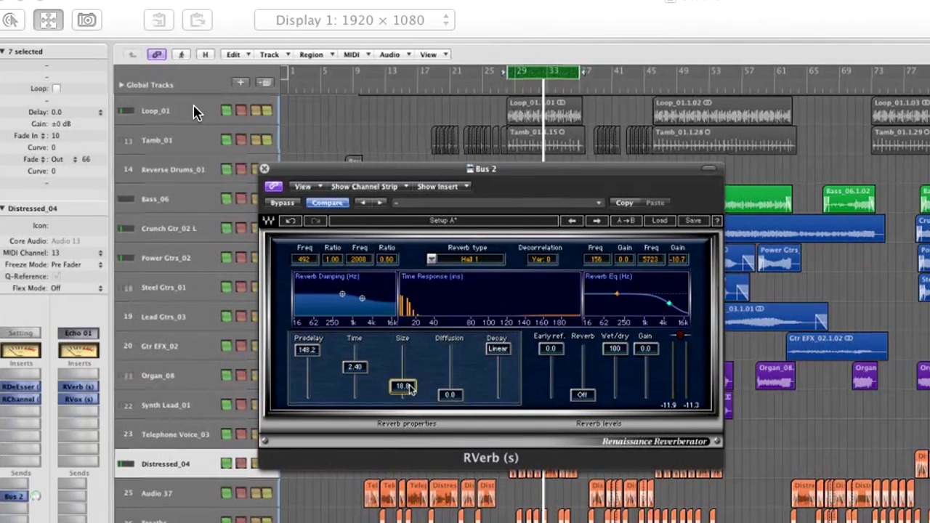
{"action": "left_click_drag", "start_coordinate": [403, 386], "coordinate": [411, 308]}
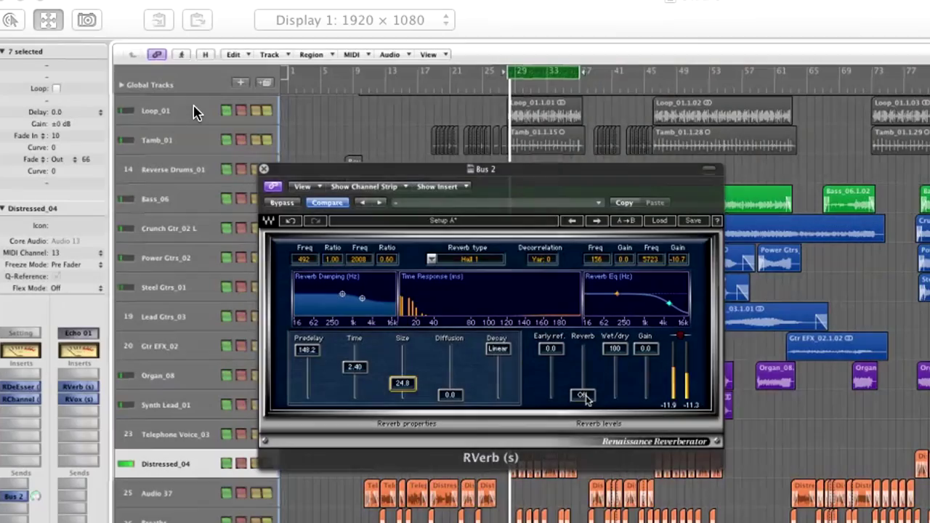
{"action": "left_click_drag", "start_coordinate": [586, 396], "coordinate": [571, 289]}
{"action": "left_click_drag", "start_coordinate": [361, 376], "coordinate": [360, 437]}
{"action": "left_click_drag", "start_coordinate": [308, 351], "coordinate": [309, 360]}
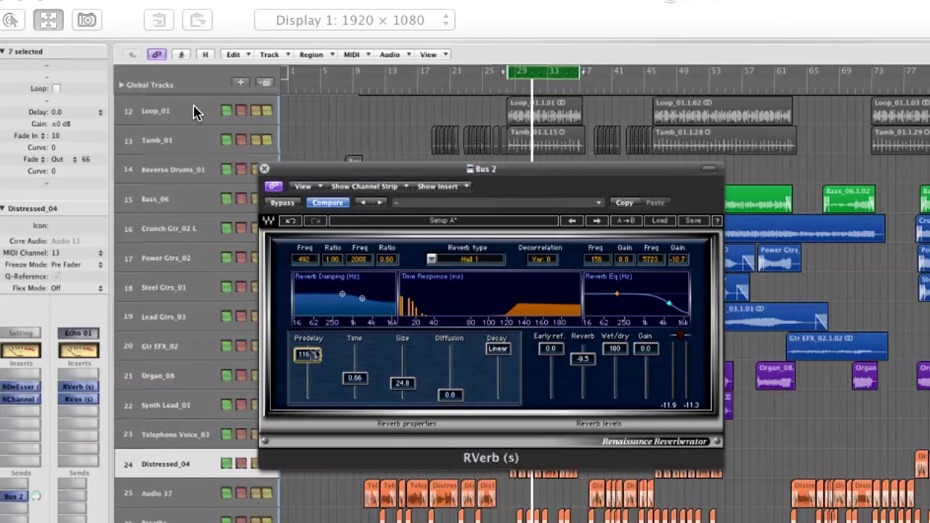
{"action": "mouse_move", "coordinate": [579, 362]}
{"action": "left_mouse_down"}
{"action": "mouse_move", "coordinate": [580, 373]}
{"action": "mouse_move", "coordinate": [581, 361]}
{"action": "left_mouse_up"}
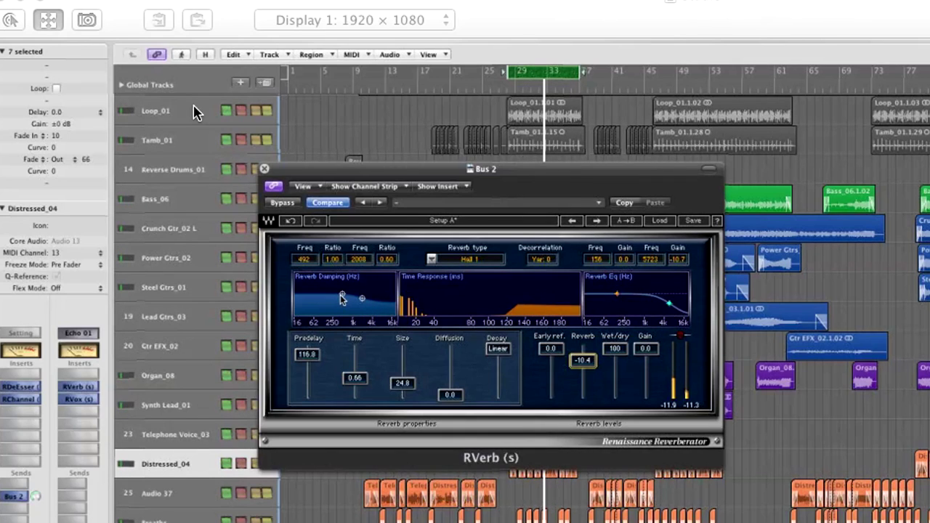
- Set RVerb's low damping to 425 Hz, ratio 0.42, and its EQ to -6.9 at 225 Hz and 6.2 at 3852 Hz
{"action": "left_click_drag", "start_coordinate": [340, 299], "coordinate": [326, 327]}
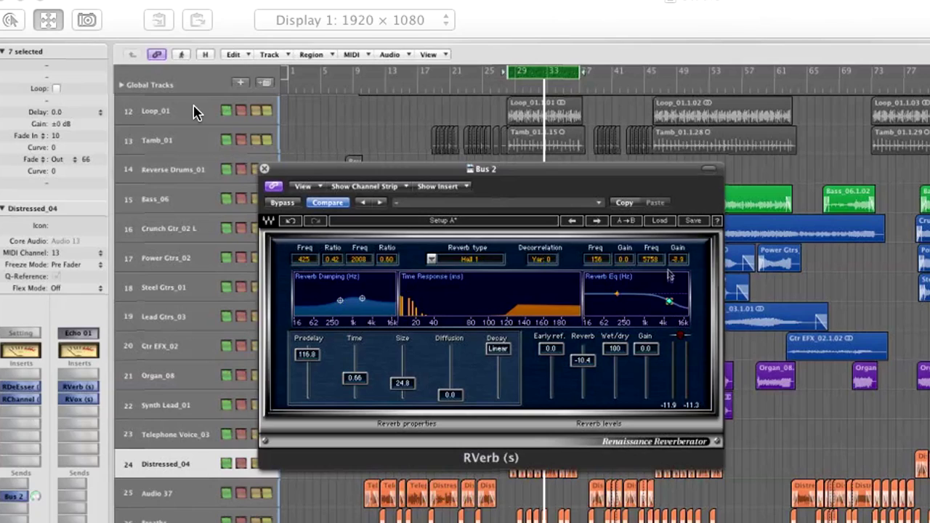
{"action": "mouse_move", "coordinate": [670, 274]}
{"action": "left_mouse_down"}
{"action": "mouse_move", "coordinate": [659, 238]}
{"action": "mouse_move", "coordinate": [681, 265]}
{"action": "left_mouse_up"}
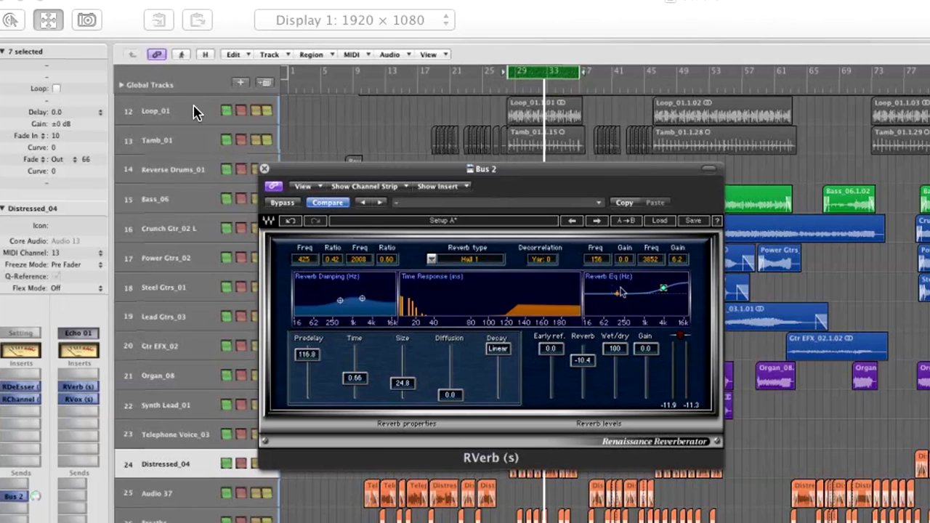
{"action": "left_click_drag", "start_coordinate": [626, 309], "coordinate": [642, 336]}
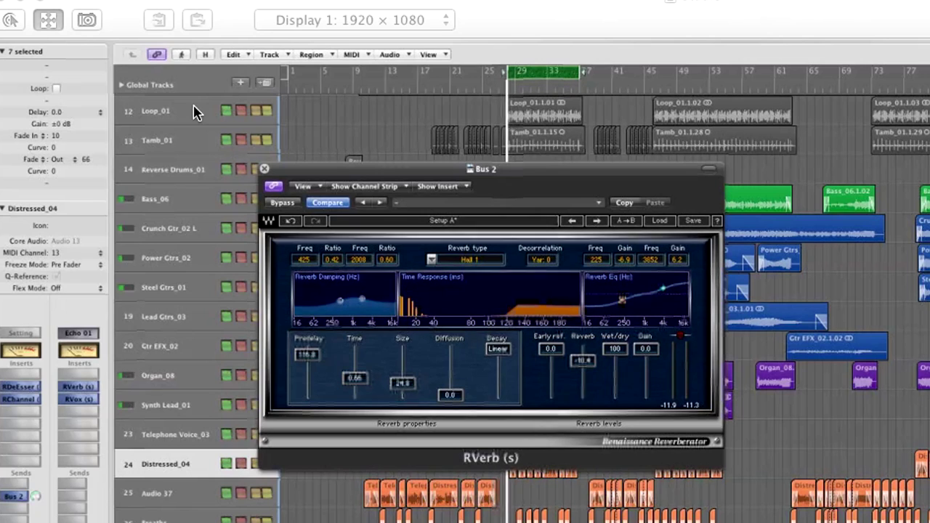
{"action": "key", "text": "space"}
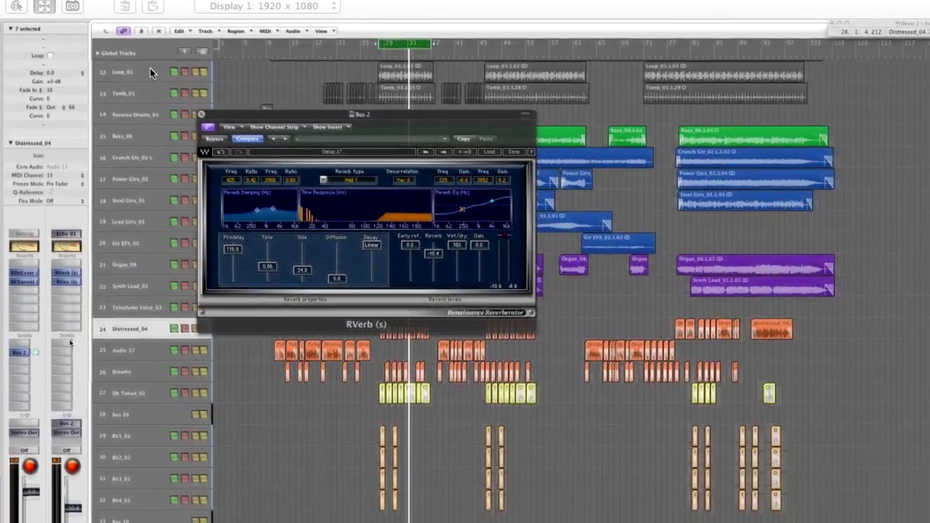
{"action": "left_click", "coordinate": [84, 492]}
{"action": "mouse_move", "coordinate": [69, 346]}
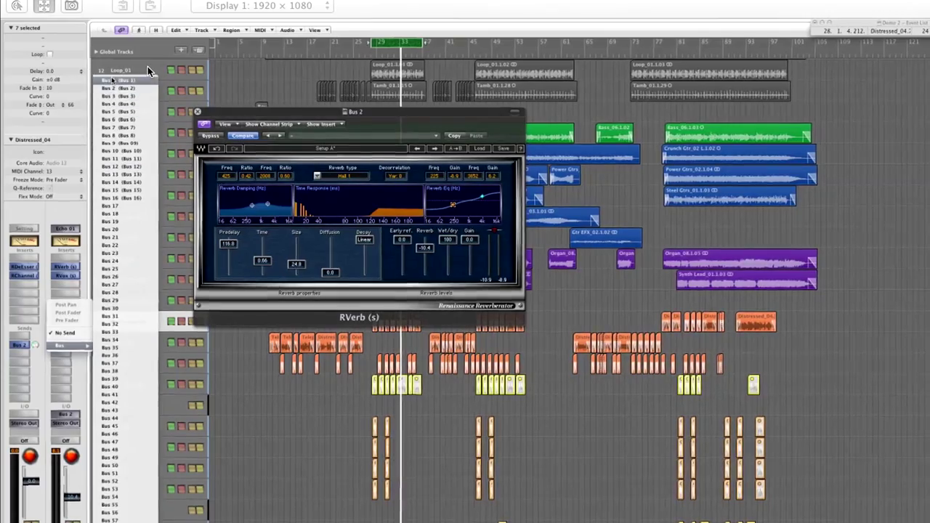
{"action": "left_click", "coordinate": [119, 72]}
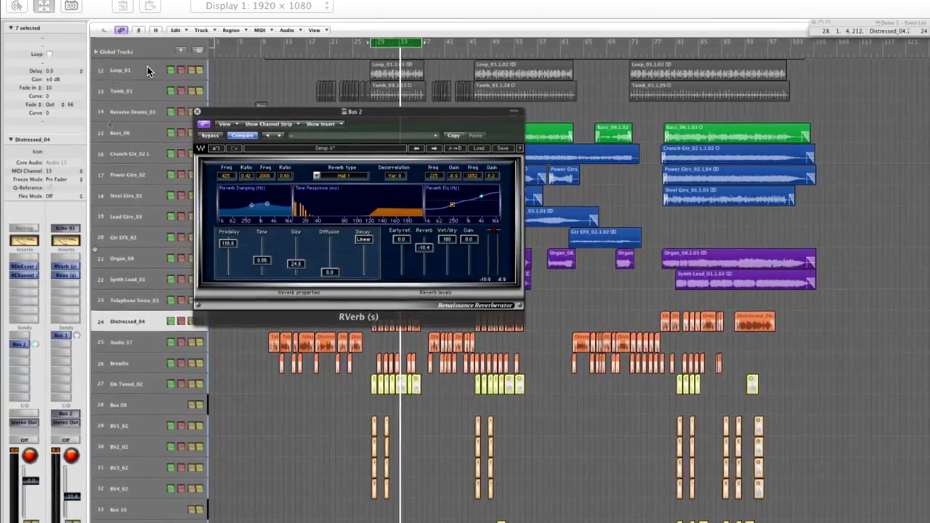
{"action": "left_click", "coordinate": [66, 335]}
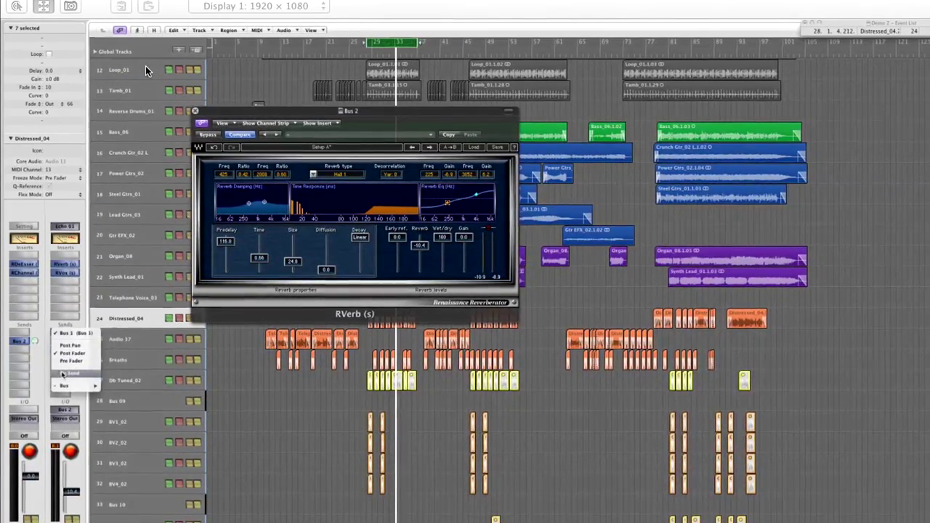
- Add a send to Bus 1 on the Distressed_04 channel strip, audition the loop and close the RVerb window
{"action": "left_click", "coordinate": [27, 338]}
{"action": "mouse_move", "coordinate": [22, 339]}
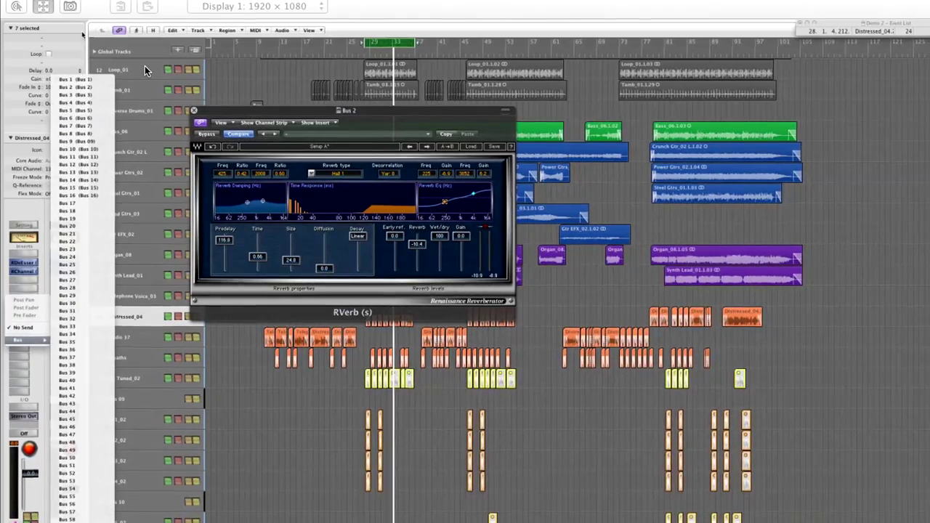
{"action": "left_click", "coordinate": [75, 87]}
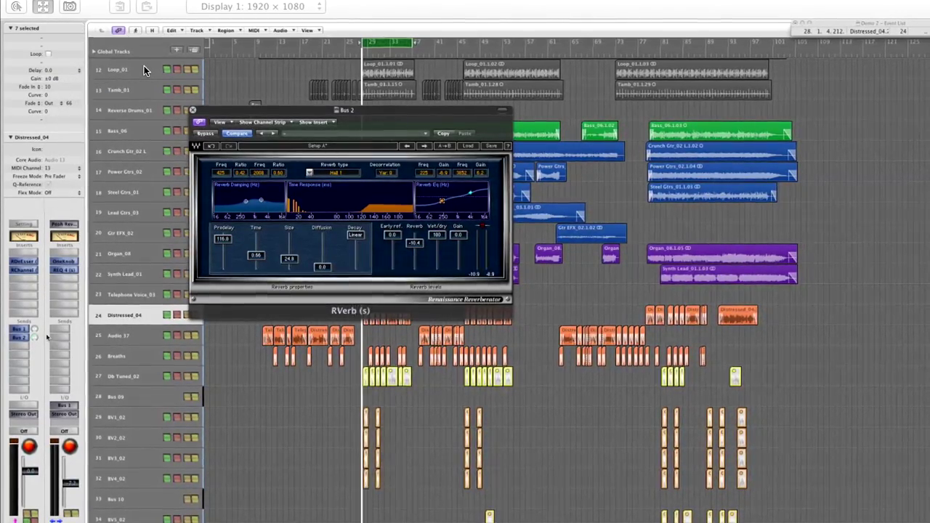
{"action": "key", "text": "space"}
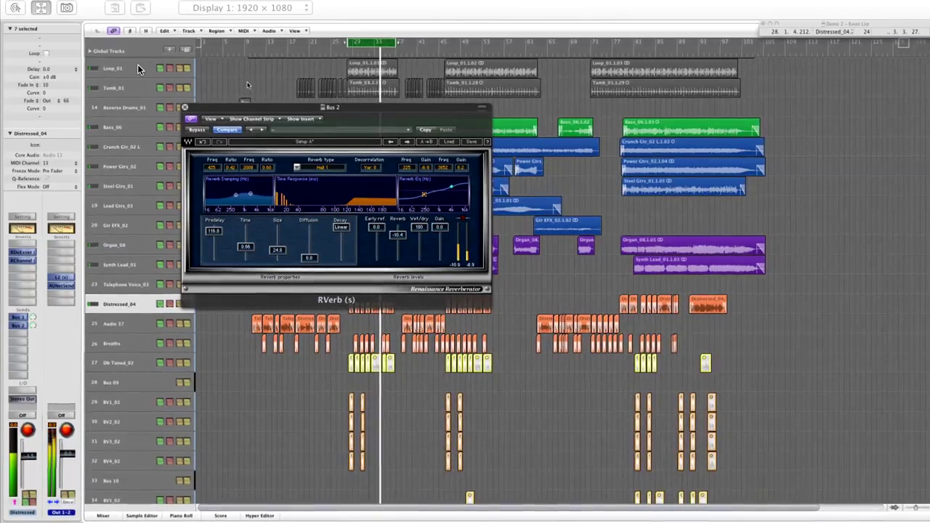
{"action": "left_click", "coordinate": [185, 106]}
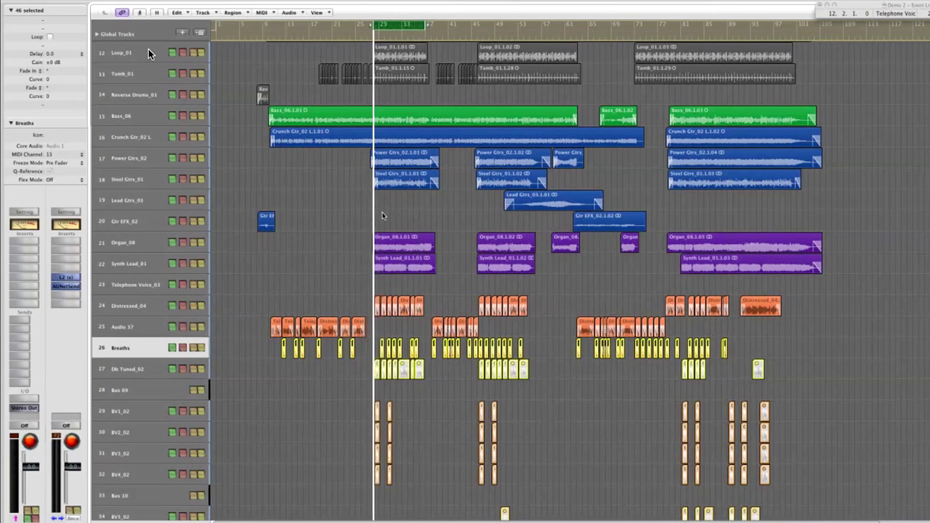
- Loop from about bar 29 to 30.5 around the breaths and insert OneKnob Louder on the Breaths track, set to about 7.5
{"action": "left_click_drag", "start_coordinate": [342, 270], "coordinate": [446, 456]}
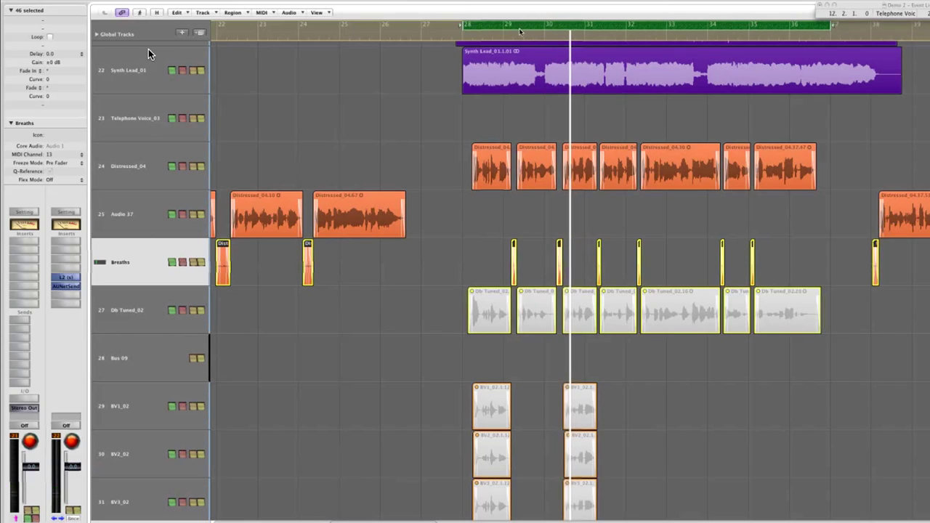
{"action": "left_click_drag", "start_coordinate": [506, 29], "coordinate": [561, 46]}
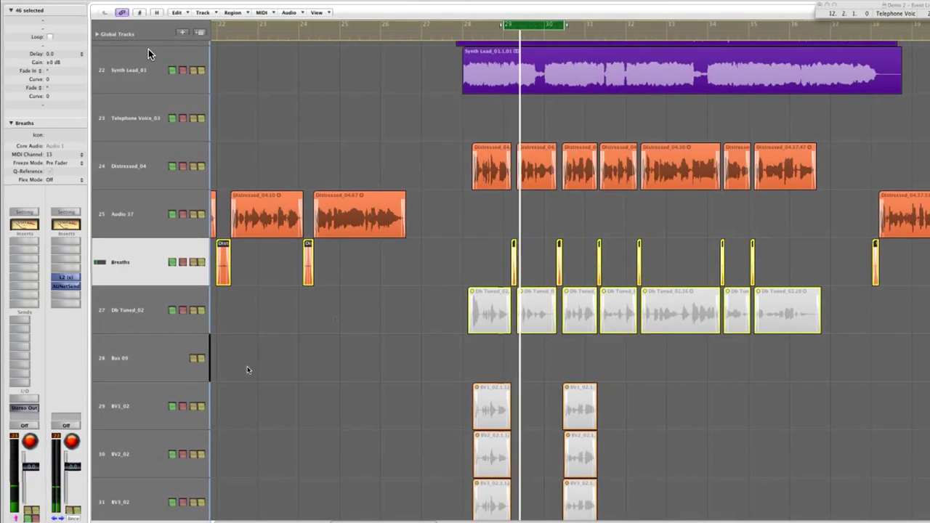
{"action": "left_click", "coordinate": [24, 283]}
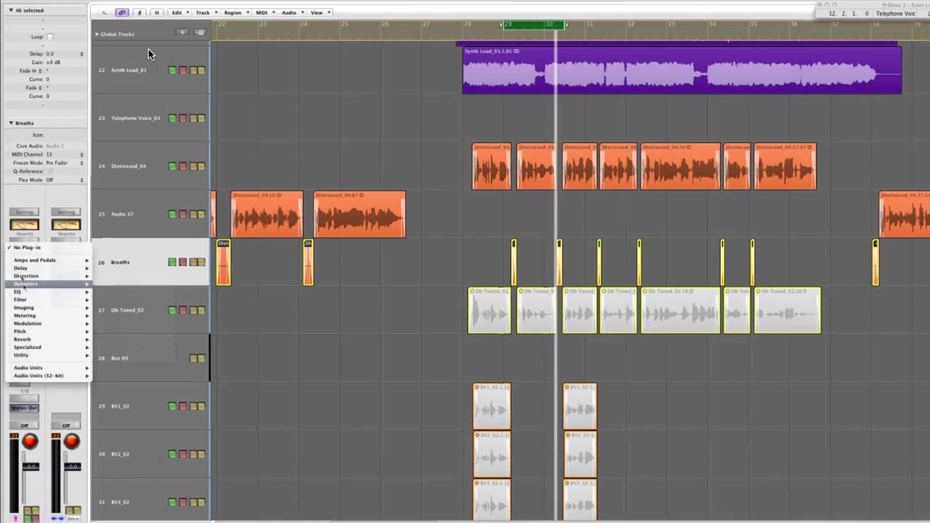
{"action": "mouse_move", "coordinate": [44, 367]}
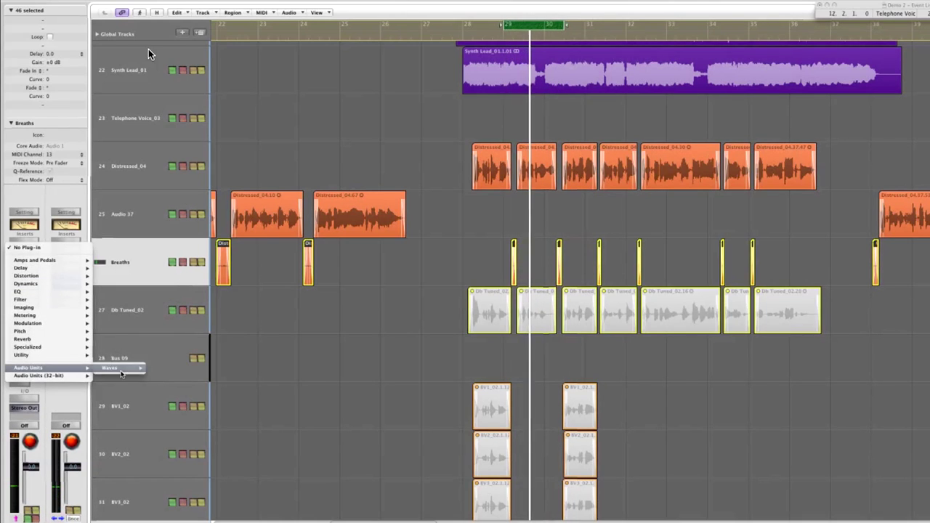
{"action": "mouse_move", "coordinate": [125, 371]}
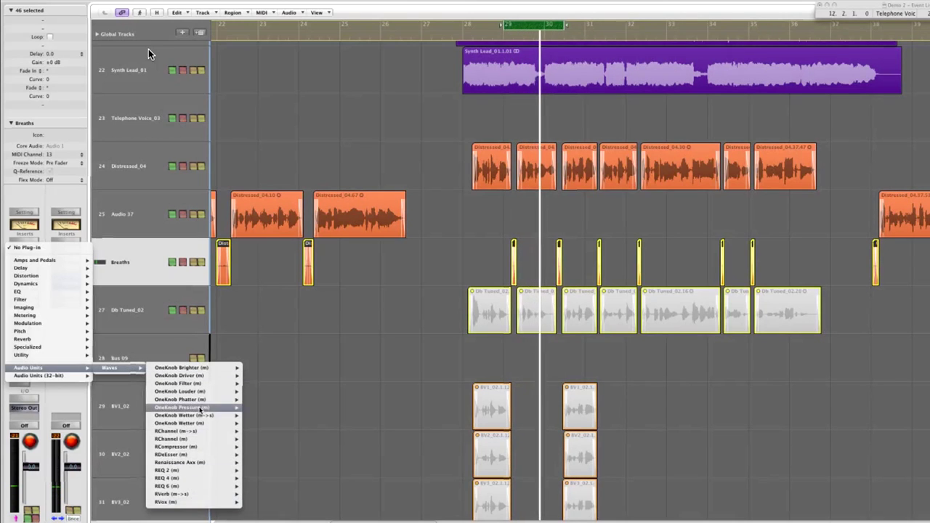
{"action": "mouse_move", "coordinate": [213, 368]}
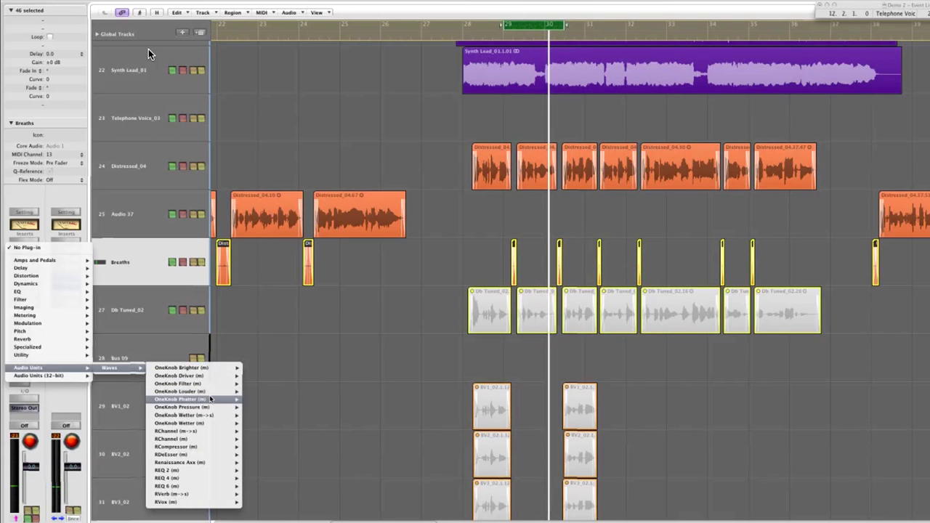
{"action": "left_click", "coordinate": [186, 389]}
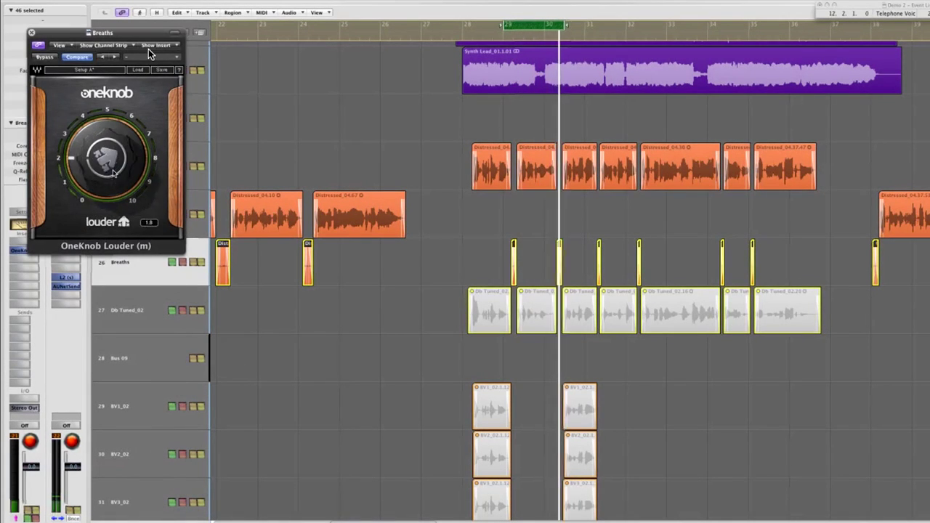
{"action": "left_click_drag", "start_coordinate": [113, 172], "coordinate": [111, 140]}
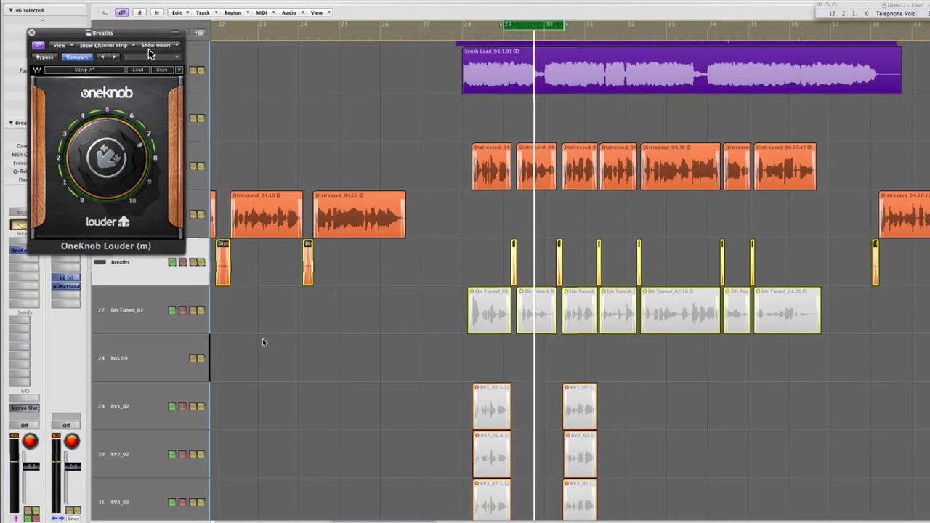
- Insert the mono REQ 2 equalizer after OneKnob Louder on the Breaths track
{"action": "left_click", "coordinate": [305, 338]}
{"action": "left_click", "coordinate": [127, 310]}
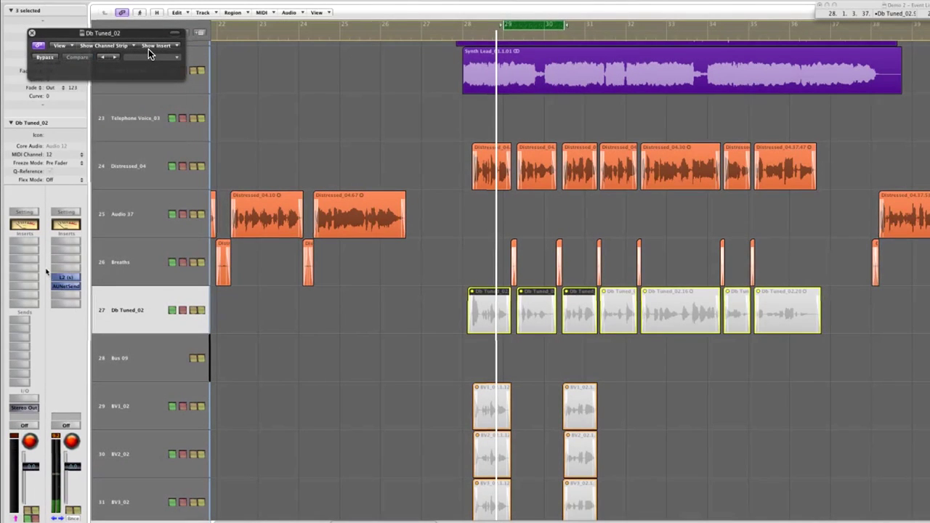
{"action": "left_click", "coordinate": [131, 276]}
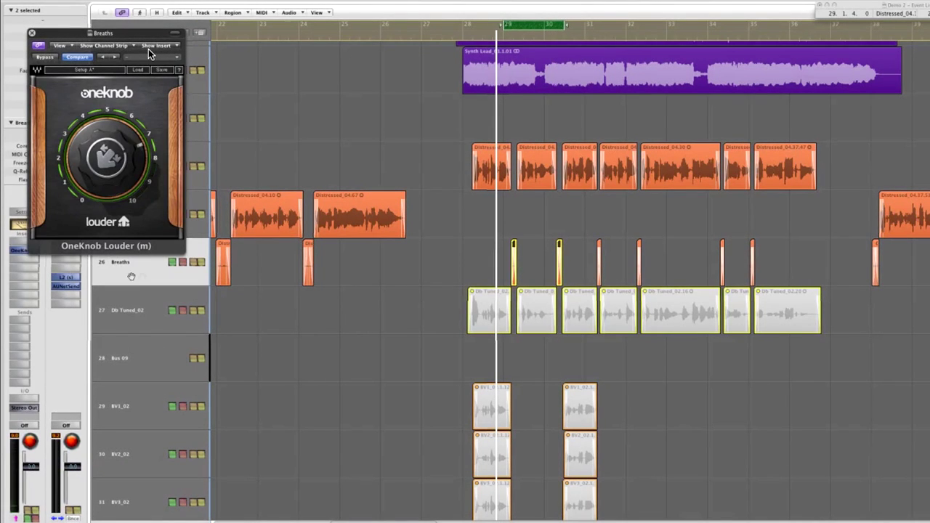
{"action": "left_click", "coordinate": [16, 260]}
{"action": "mouse_move", "coordinate": [41, 379]}
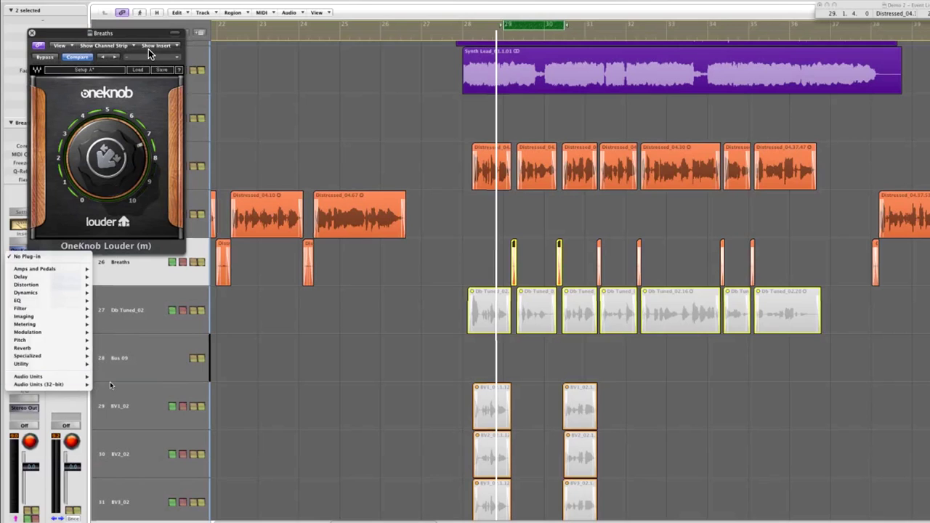
{"action": "mouse_move", "coordinate": [104, 376]}
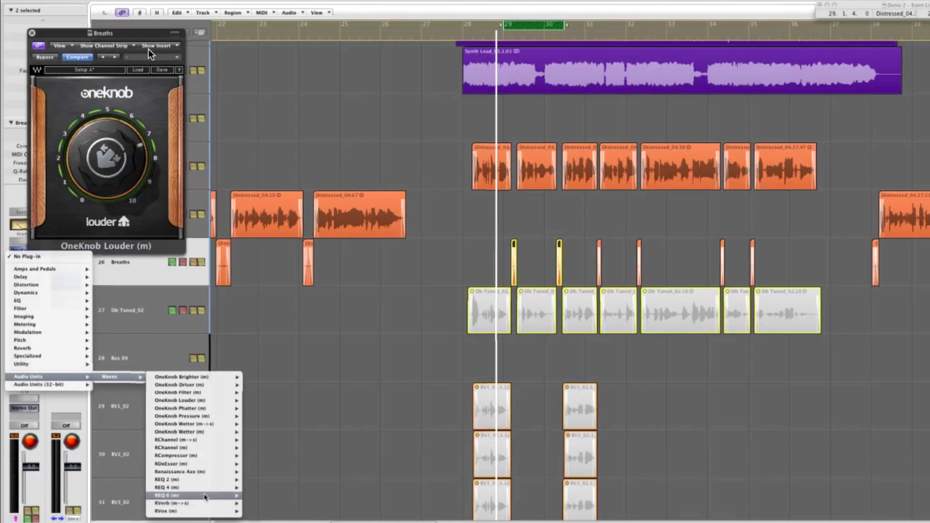
{"action": "mouse_move", "coordinate": [210, 483]}
{"action": "left_click", "coordinate": [257, 478]}
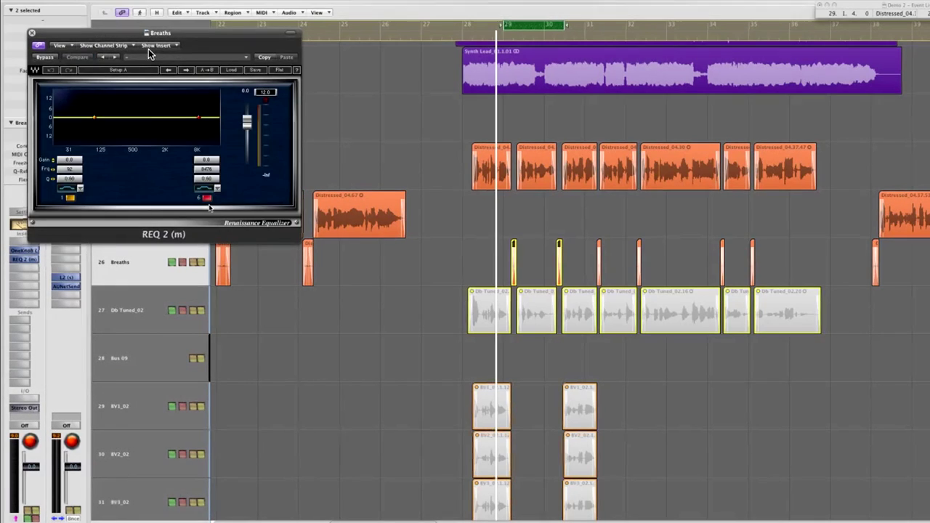
- Set REQ 2's first band on Breaths to a Hi-Pass filter at 621 Hz with a Q of 0.98
{"action": "left_click", "coordinate": [76, 188]}
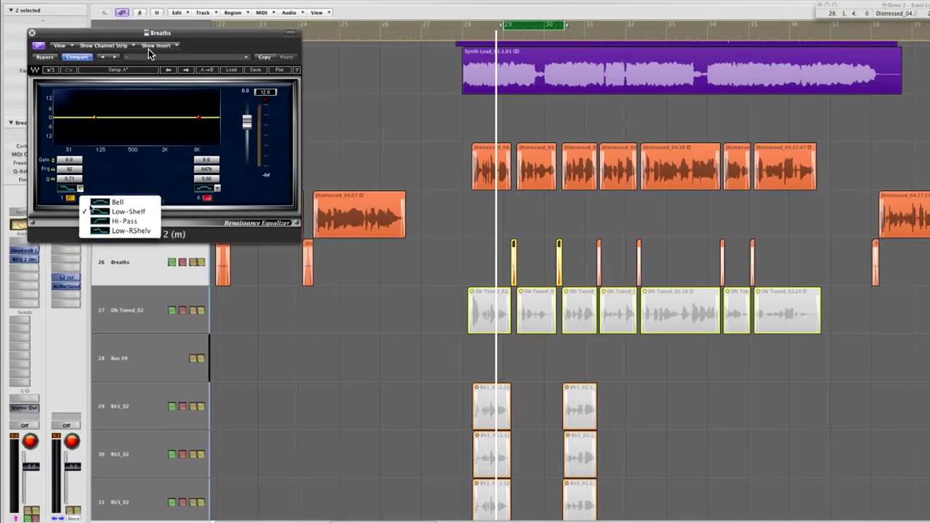
{"action": "left_click", "coordinate": [124, 221]}
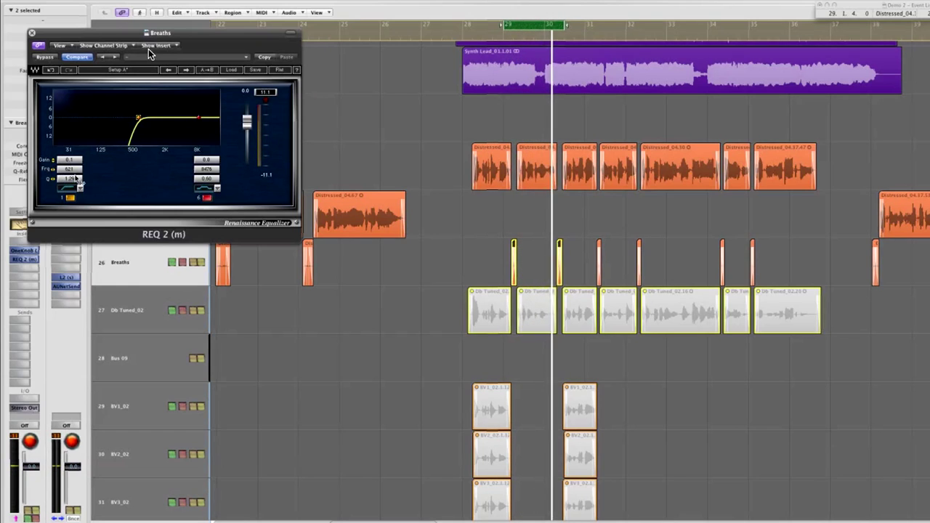
{"action": "left_click_drag", "start_coordinate": [67, 178], "coordinate": [57, 191]}
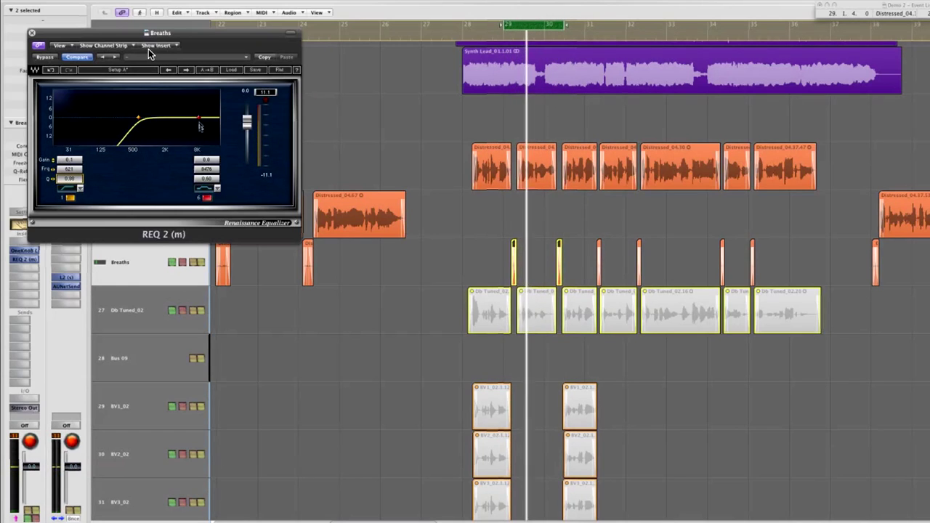
- Set REQ 2's upper band on Breaths to a Hi-Shelf filter at 9652 Hz with about 4.8 dB of gain
{"action": "left_click_drag", "start_coordinate": [198, 117], "coordinate": [206, 113]}
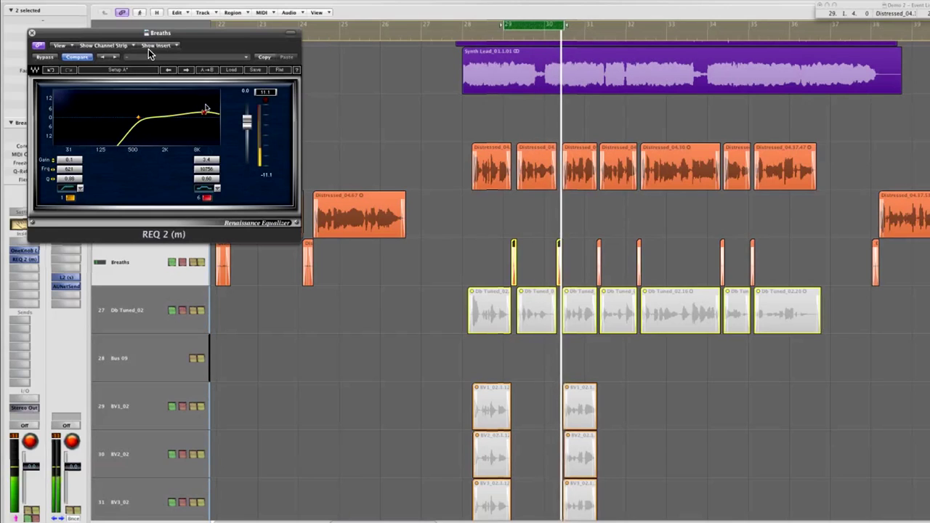
{"action": "left_click", "coordinate": [208, 189]}
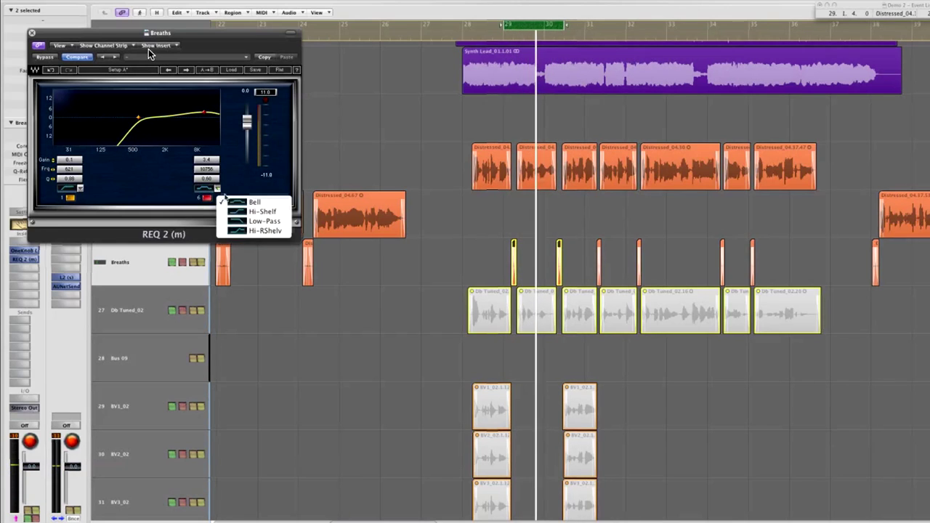
{"action": "left_click", "coordinate": [243, 213]}
{"action": "left_click_drag", "start_coordinate": [204, 113], "coordinate": [202, 111]}
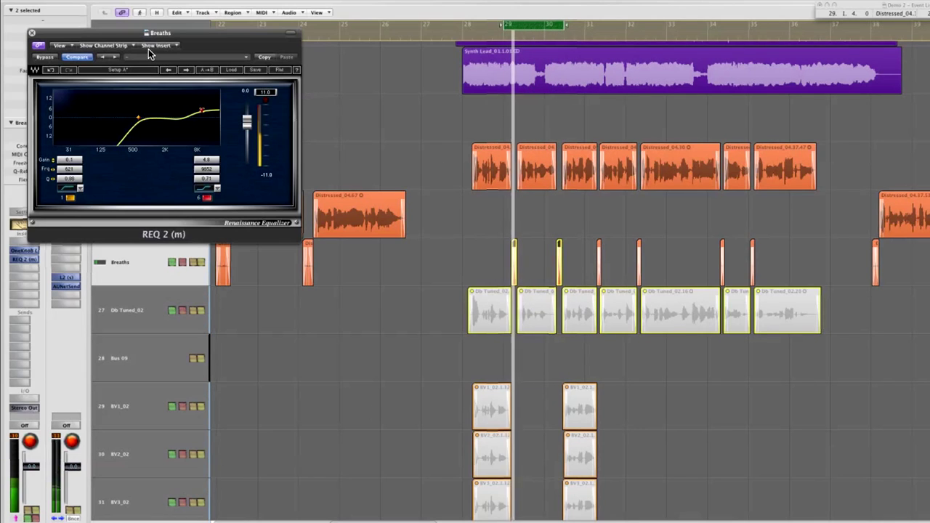
- Audition the first chorus vocals and breaths with the loop off, and set the Breaths fader to about -4.2 dB
{"action": "left_click", "coordinate": [482, 201]}
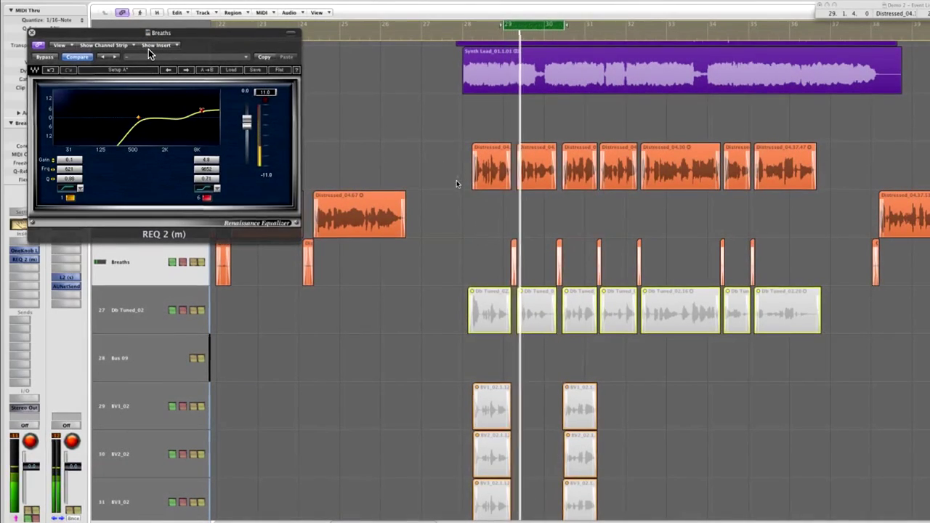
{"action": "left_click_drag", "start_coordinate": [867, 155], "coordinate": [438, 270]}
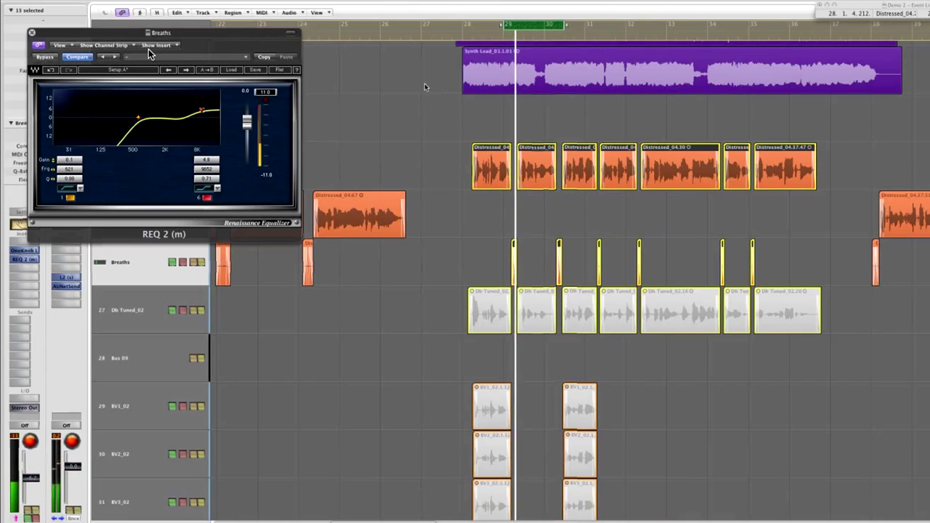
{"action": "key", "text": "space"}
{"action": "left_click", "coordinate": [463, 35]}
{"action": "key", "text": "space"}
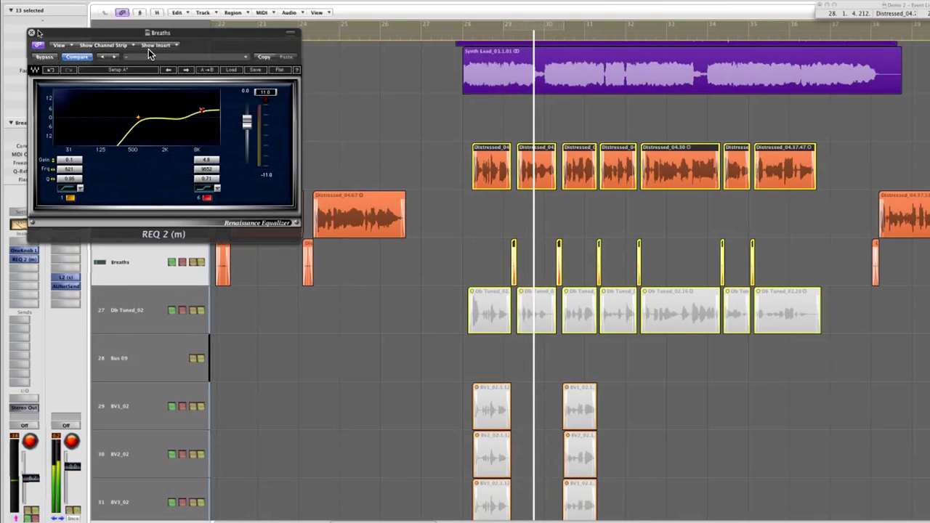
{"action": "key", "text": "super+w"}
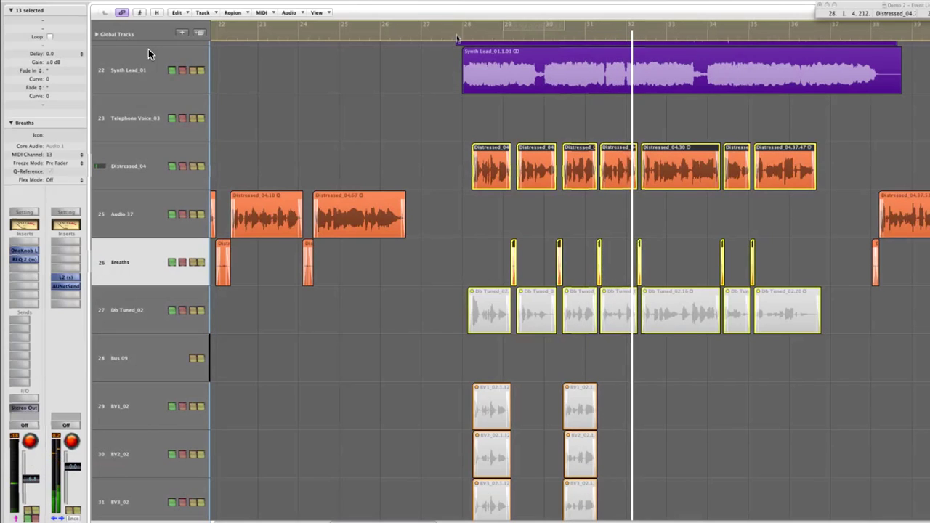
{"action": "key", "text": "space"}
{"action": "key", "text": "space"}
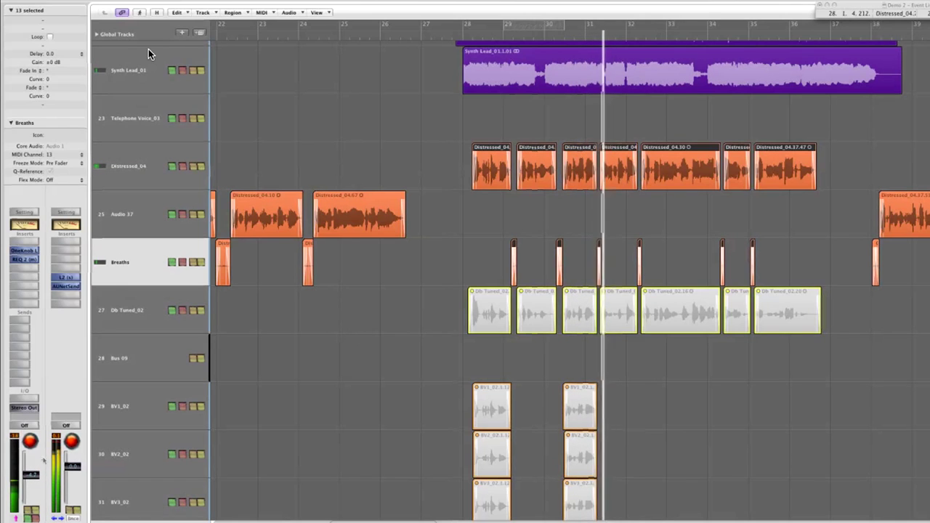
- Audition the first verse from about bar 18 and duplicate the Breaths track with its channel settings onto a new track below it
{"action": "scroll", "coordinate": [355, 374], "scroll_direction": "left", "scroll_amount": 5}
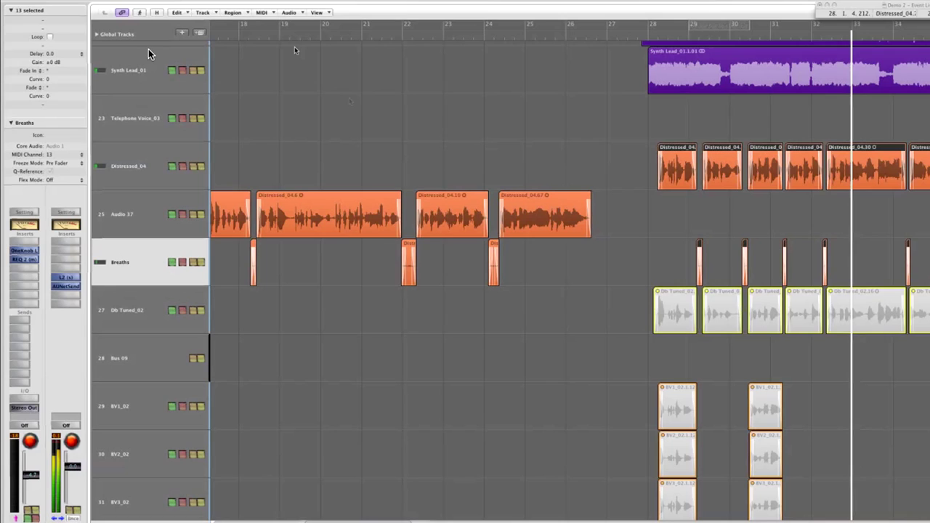
{"action": "left_click", "coordinate": [236, 24]}
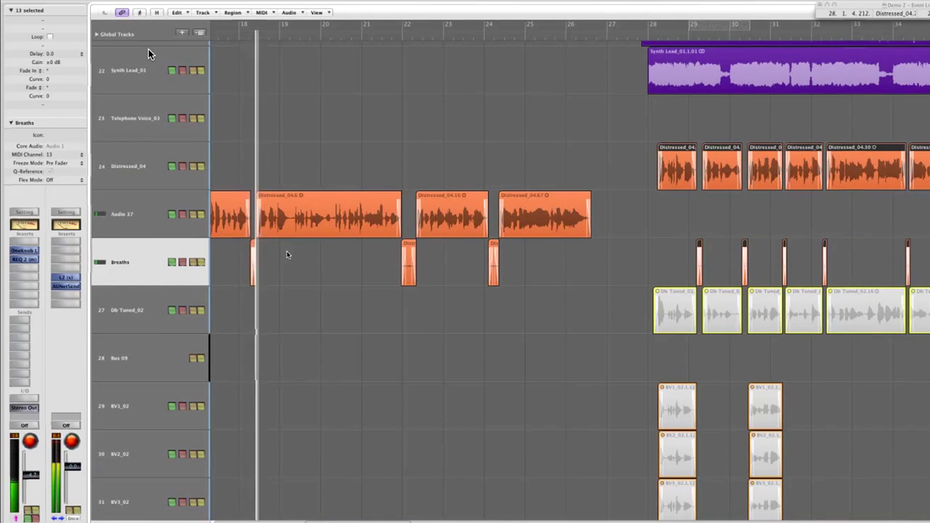
{"action": "scroll", "coordinate": [287, 255], "scroll_direction": "down", "scroll_amount": 10}
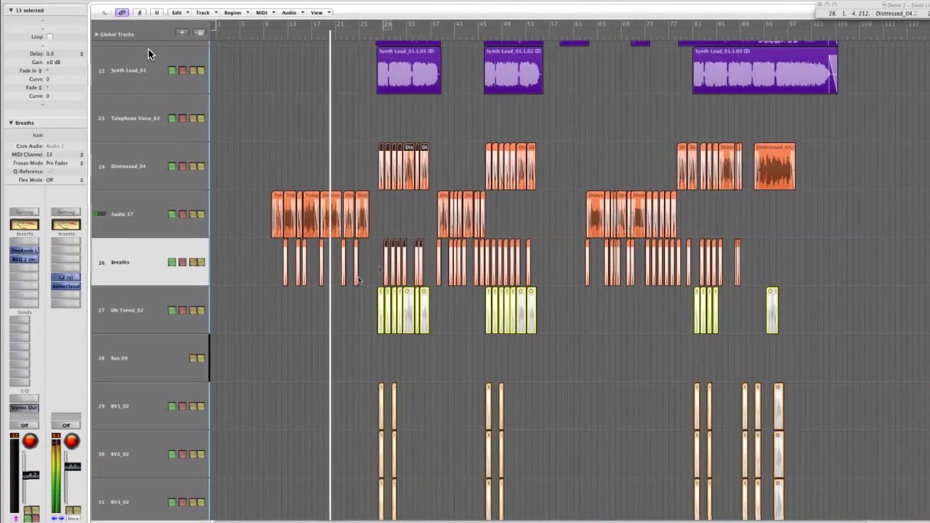
{"action": "key", "text": "shift+s"}
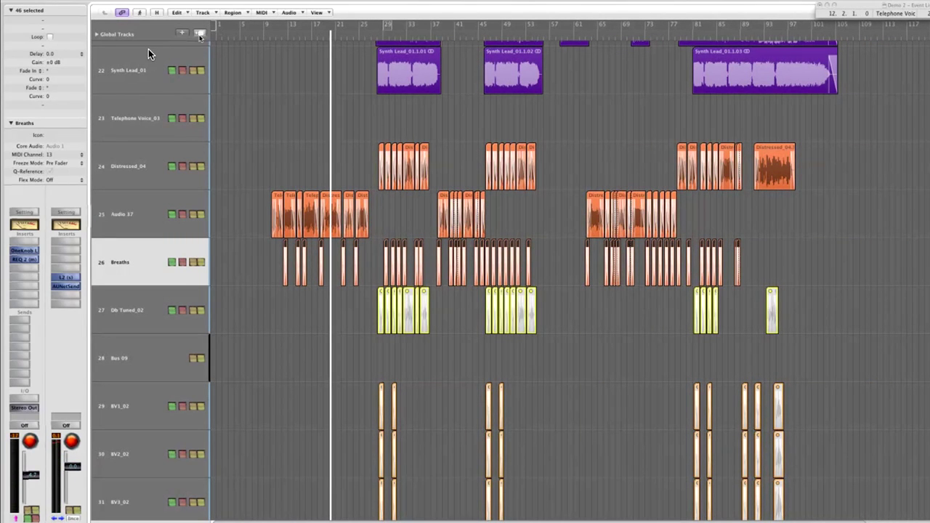
{"action": "key", "text": "super+d"}
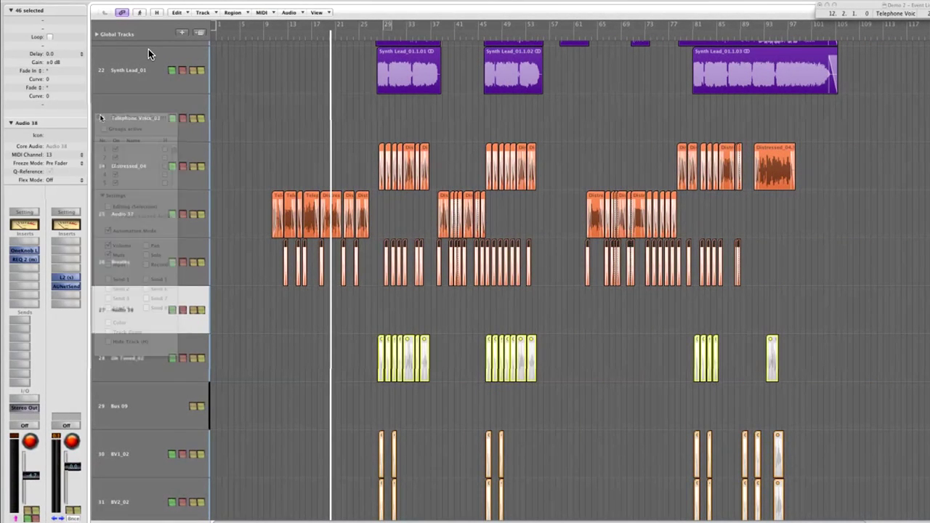
{"action": "key", "text": "super+w"}
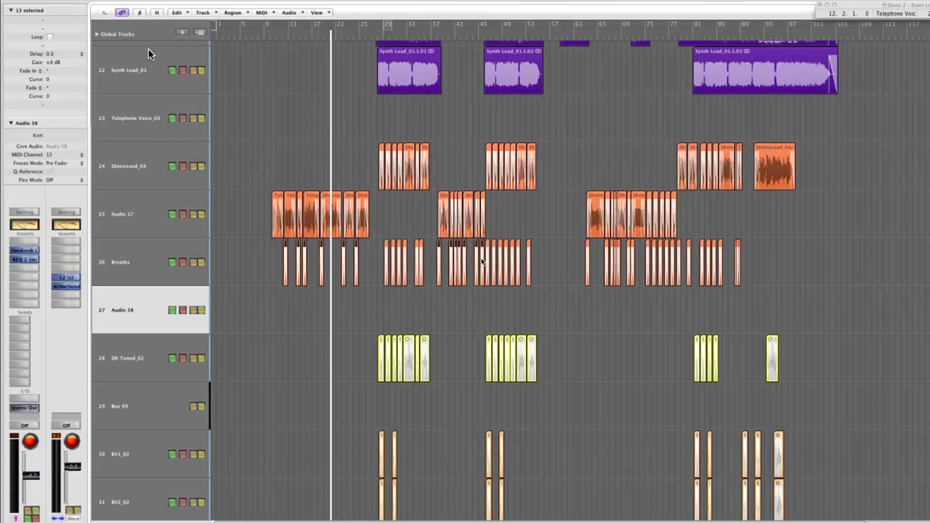
- Move the breath regions of all three verses from Breaths to Audio 38 and lower that track's fader during playback
{"action": "left_click_drag", "start_coordinate": [481, 260], "coordinate": [483, 309]}
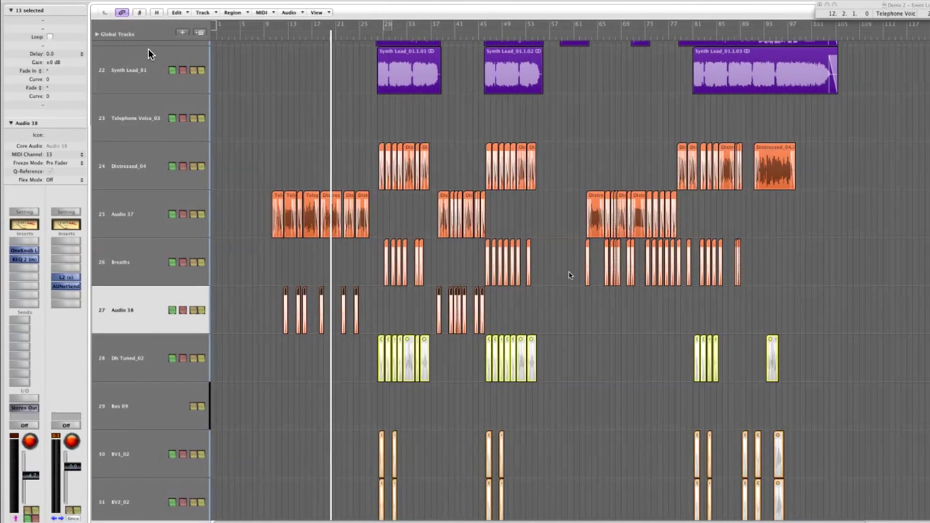
{"action": "left_click_drag", "start_coordinate": [569, 270], "coordinate": [673, 319]}
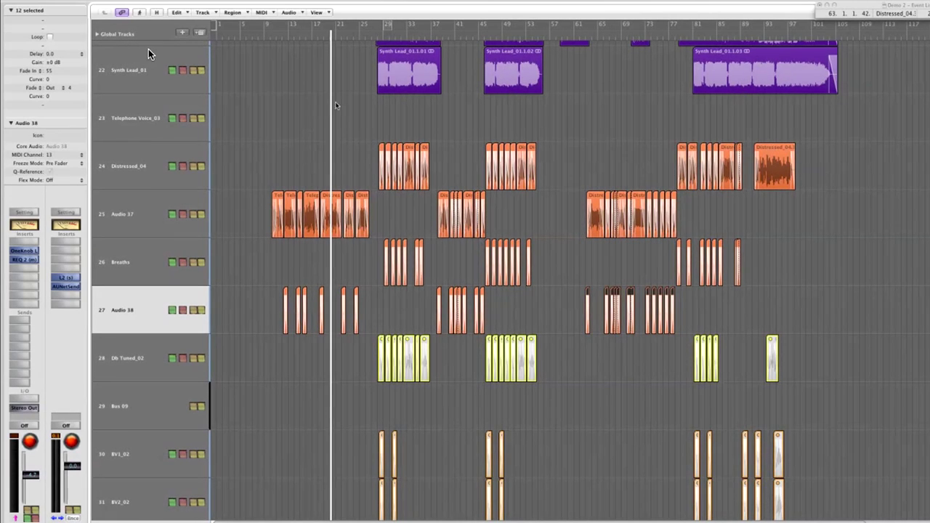
{"action": "left_click", "coordinate": [310, 40]}
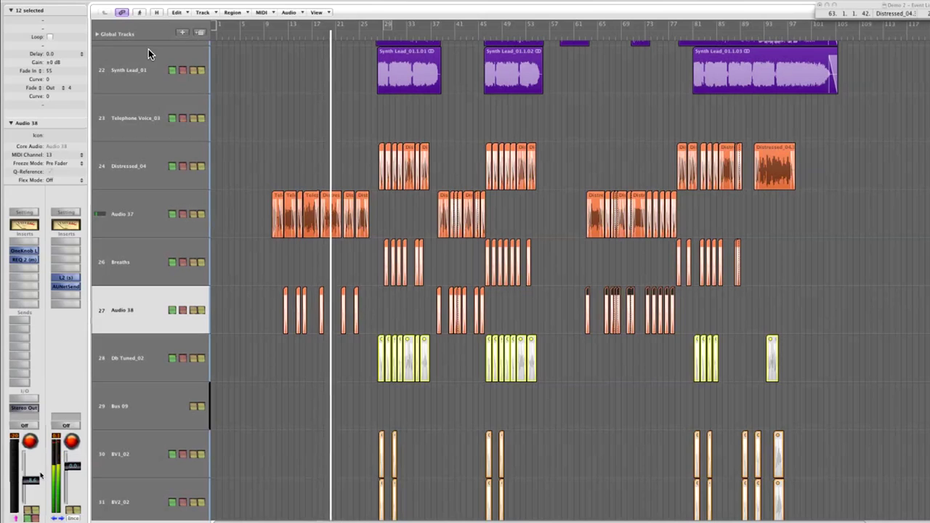
{"action": "left_click", "coordinate": [253, 403]}
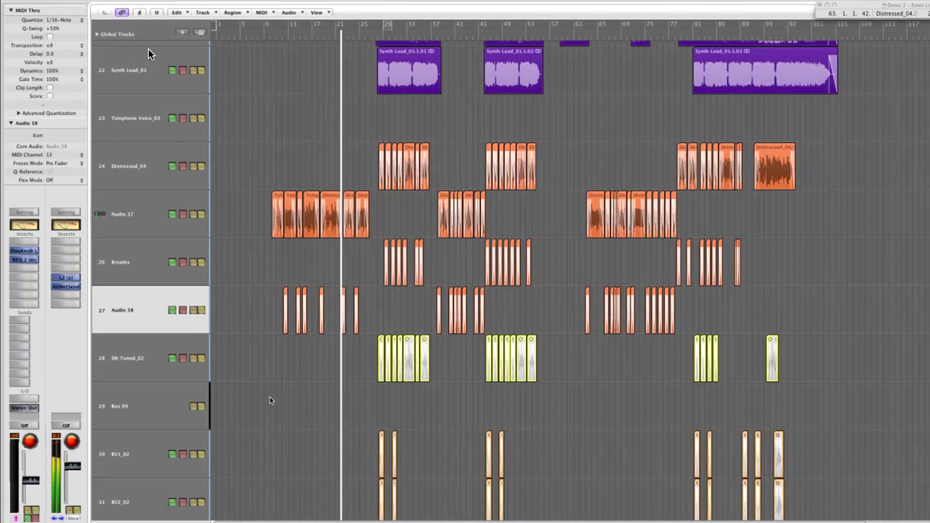
- Unmute the Db Tuned_02 regions and copy the Distressed_04 channel strip's plug-ins and sends onto the Db Tuned_02 track
{"action": "key", "text": "z"}
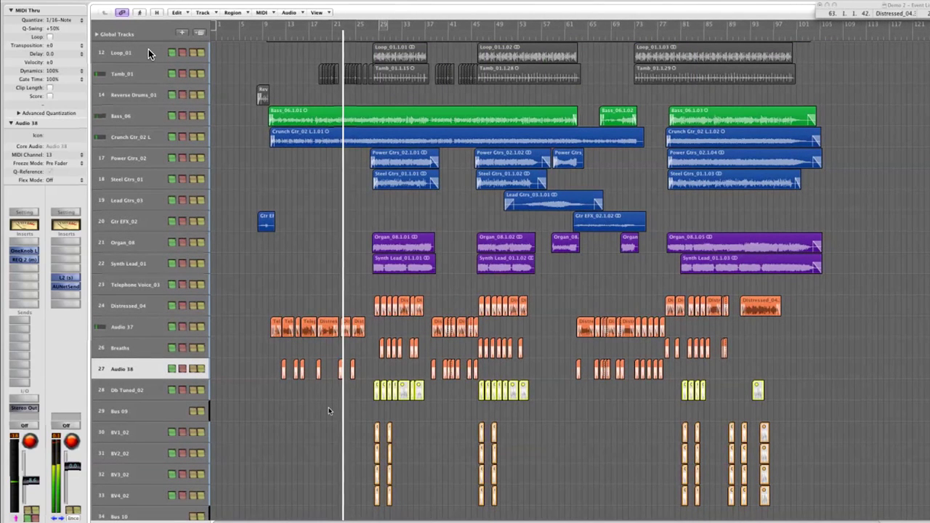
{"action": "left_click", "coordinate": [138, 397]}
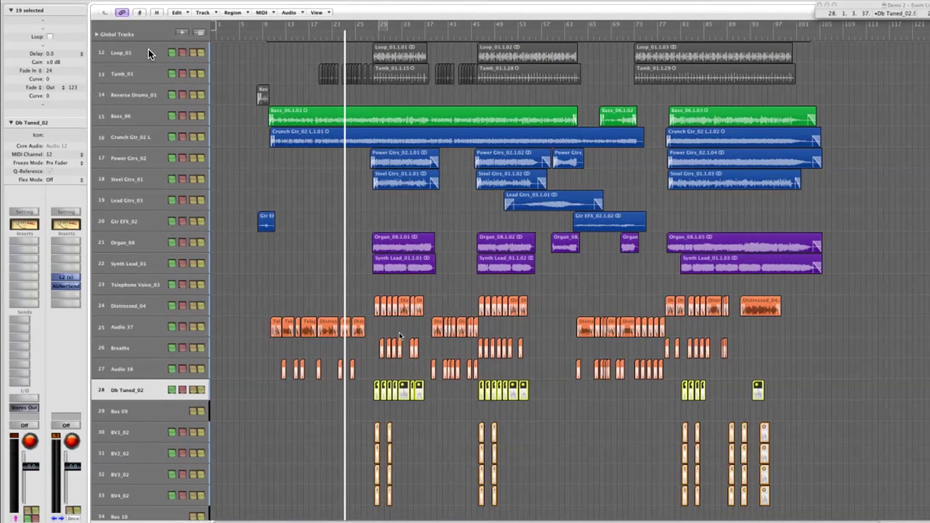
{"action": "left_click", "coordinate": [378, 35]}
{"action": "left_click", "coordinate": [149, 309]}
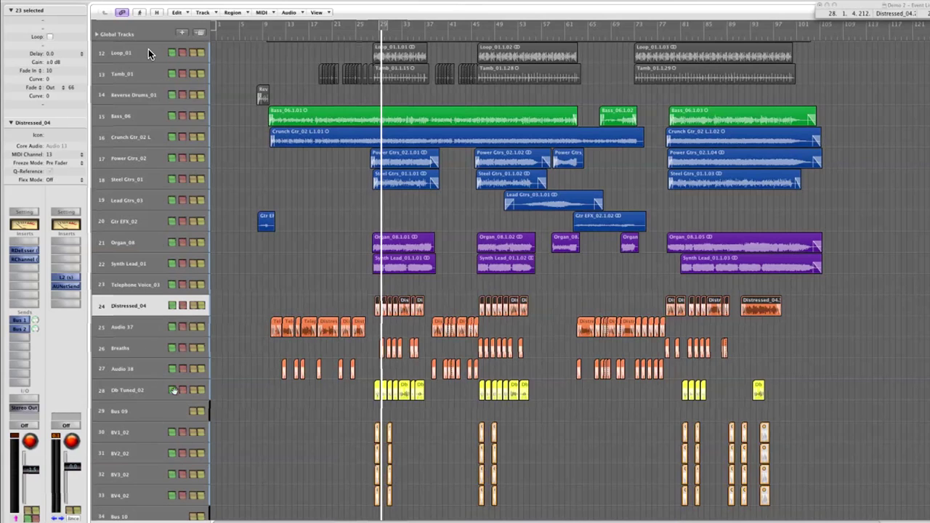
{"action": "left_click", "coordinate": [145, 392]}
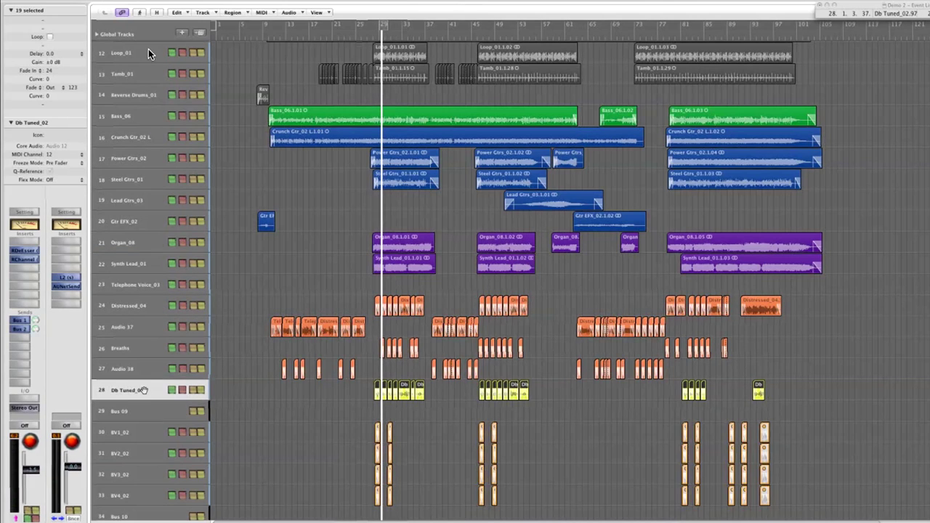
{"action": "left_click", "coordinate": [34, 329]}
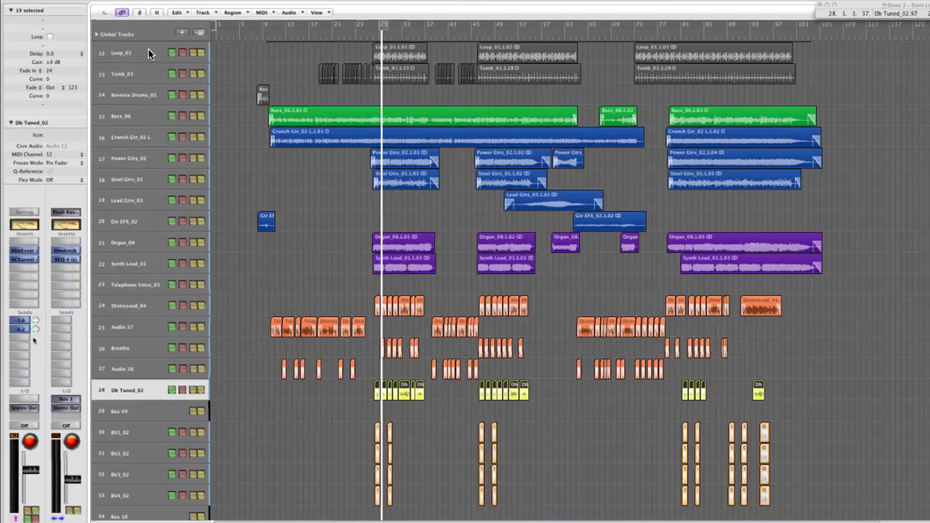
- Play the first chorus and set Db Tuned_02's fader to about -10.2 dB and its RChannel compressor threshold to -20.5
{"action": "key", "text": "space"}
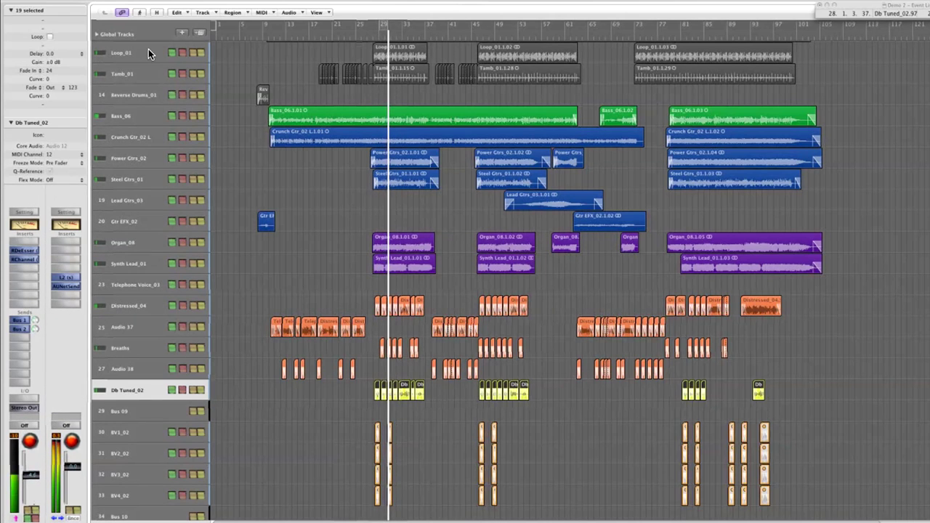
{"action": "left_click", "coordinate": [25, 260]}
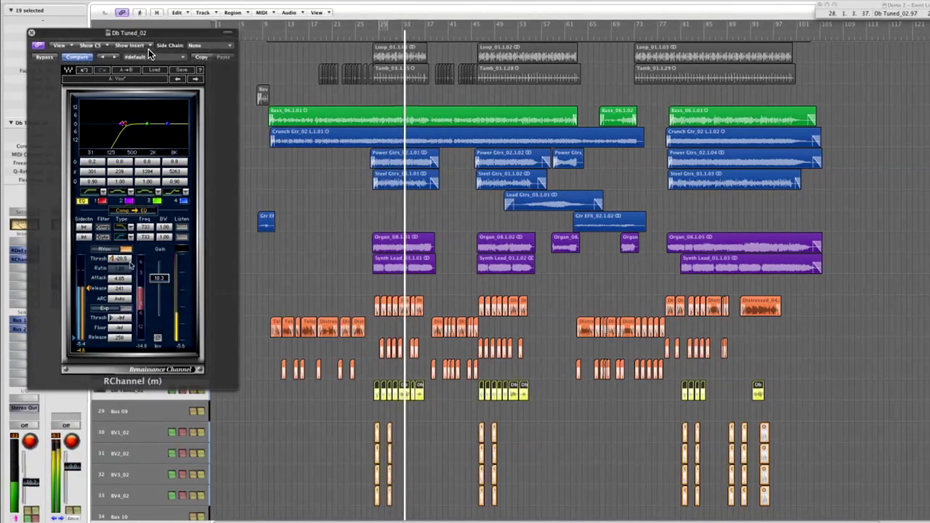
{"action": "key", "text": "super+w"}
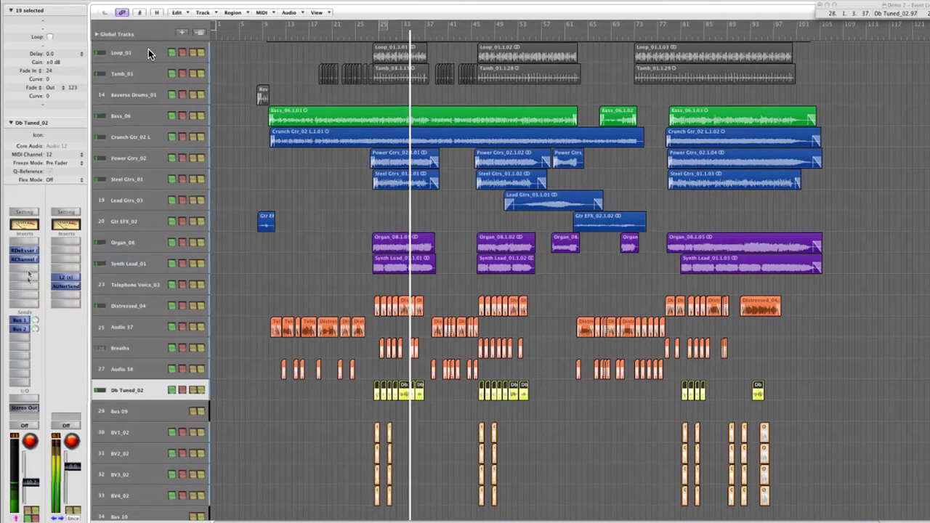
- Insert the mono OneKnob Driver after RChannel on Db Tuned_02 and set it to about 5.3 with the track soloed
{"action": "left_click", "coordinate": [25, 262]}
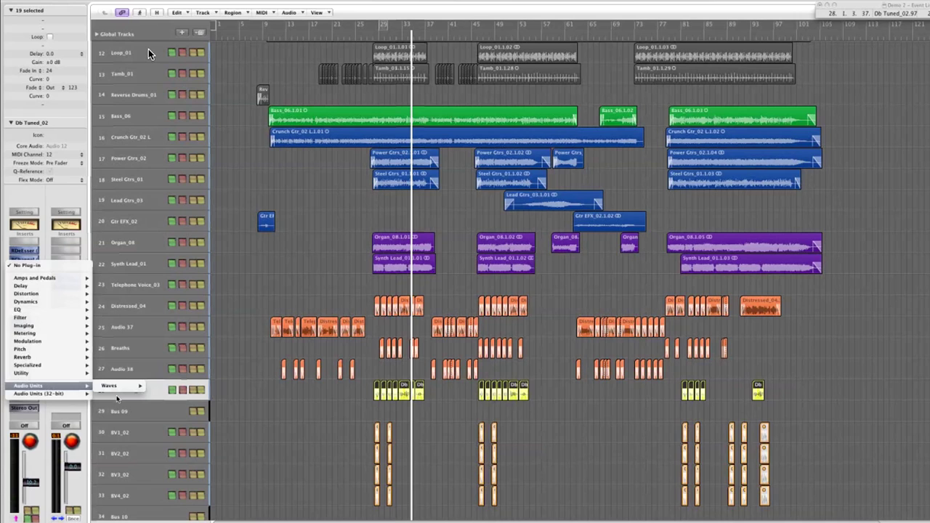
{"action": "mouse_move", "coordinate": [118, 386]}
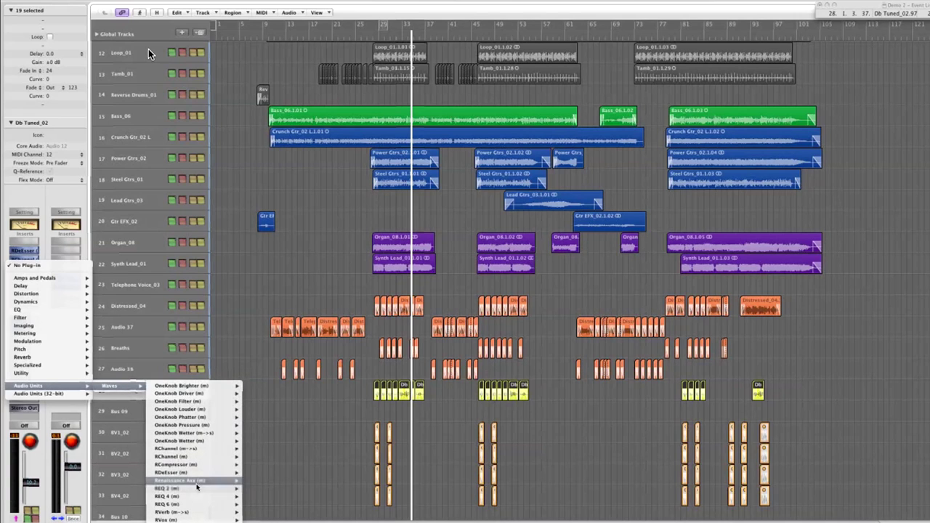
{"action": "mouse_move", "coordinate": [210, 399]}
{"action": "left_click", "coordinate": [257, 393]}
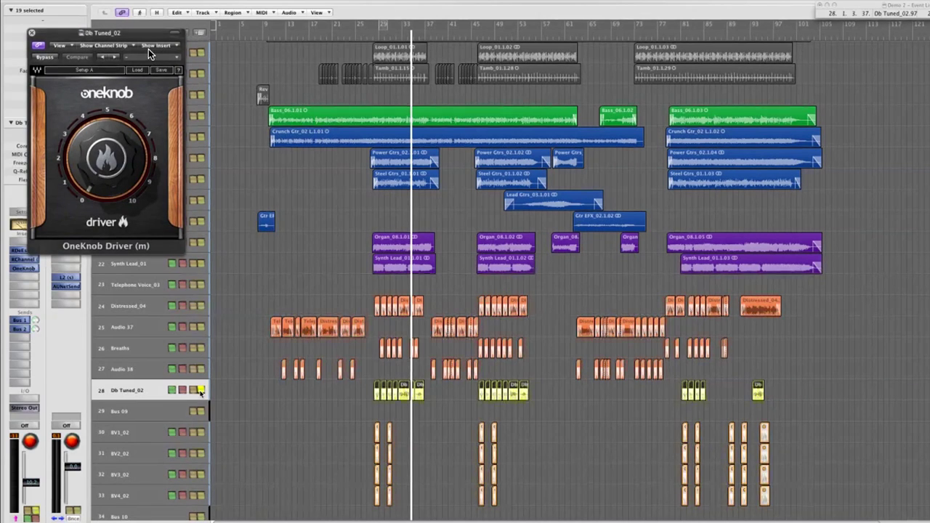
{"action": "left_click_drag", "start_coordinate": [119, 164], "coordinate": [122, 102]}
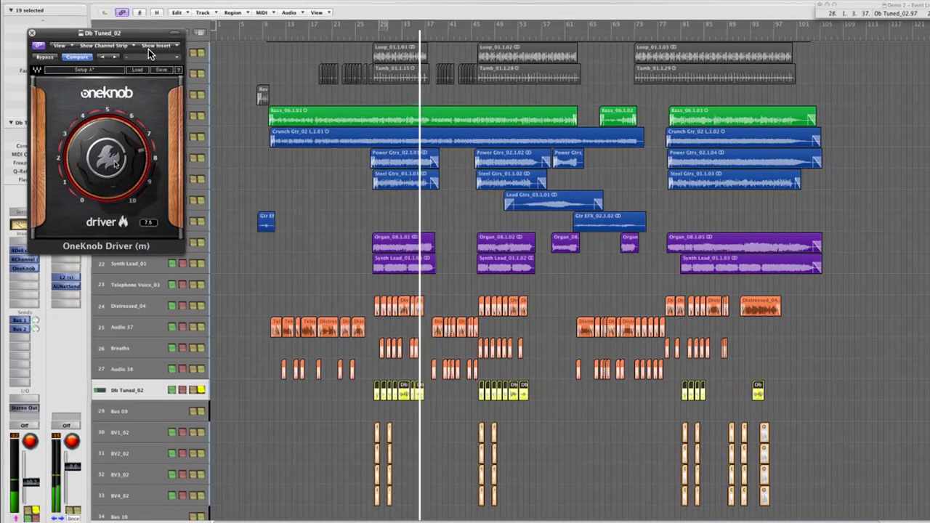
{"action": "left_click_drag", "start_coordinate": [115, 164], "coordinate": [108, 188]}
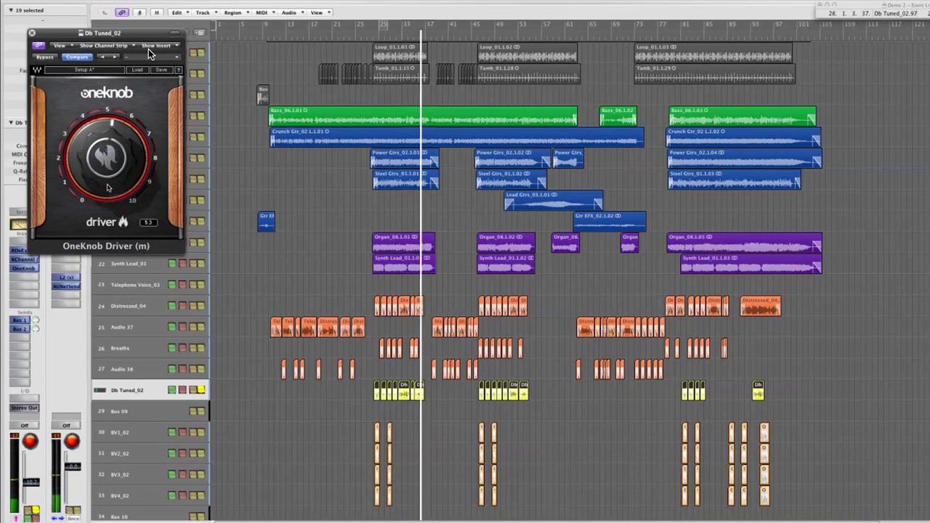
- Bypass the Bus 1 and Bus 2 sends on Db Tuned_02 and lower its fader to about -15.2 dB in the full mix
{"action": "left_click", "coordinate": [32, 35]}
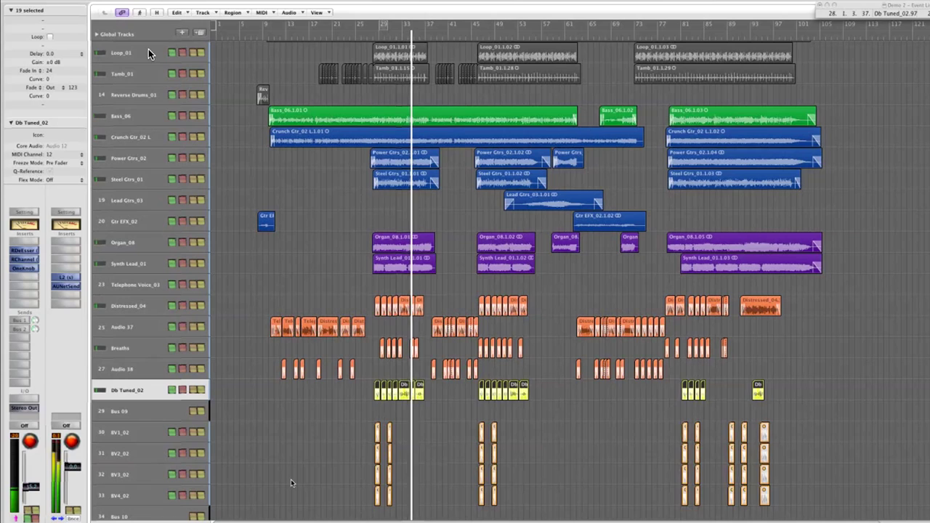
{"action": "key", "text": "space"}
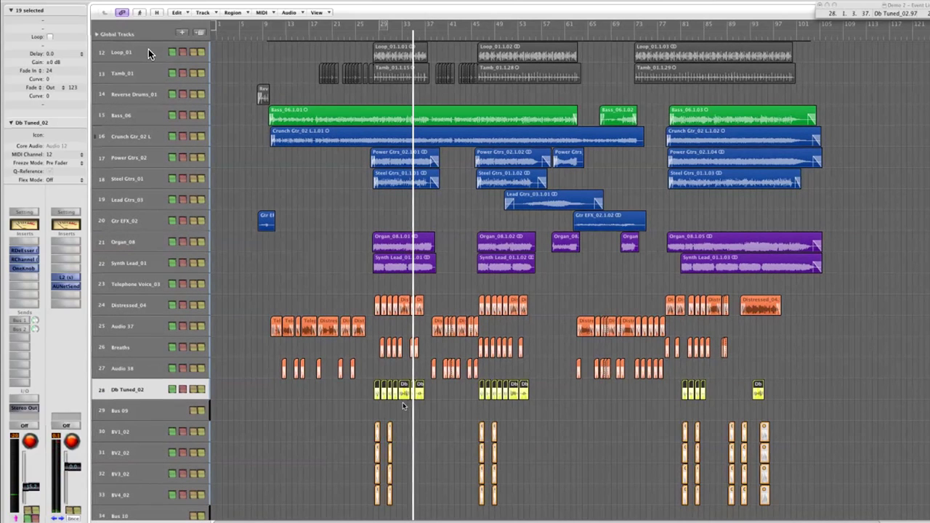
- Select and unmute all regions on the backing vocal tracks BV1_02 to BV4_02, showing the first chorus close up
{"action": "scroll", "coordinate": [454, 439], "scroll_direction": "down", "scroll_amount": 5}
{"action": "left_click_drag", "start_coordinate": [831, 318], "coordinate": [324, 414]}
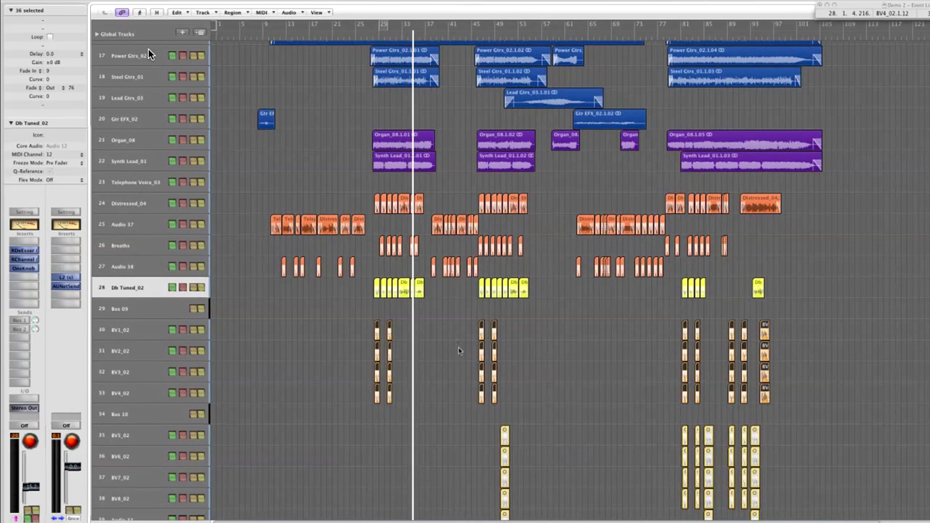
{"action": "key", "text": "z"}
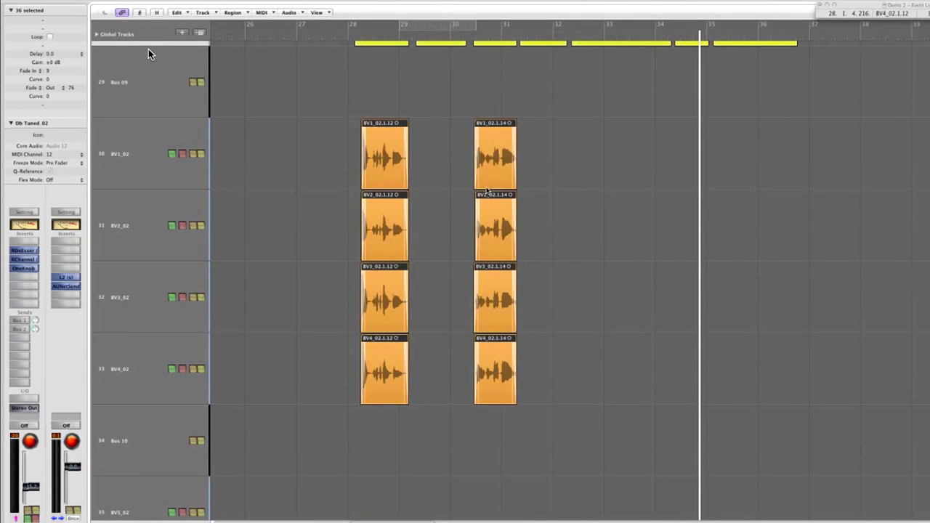
- Solo the selected BV1_02 to BV4_02 regions, loop from bar 28 to just past bar 29, and play them through Bus 09
{"action": "left_click", "coordinate": [459, 5]}
{"action": "left_click_drag", "start_coordinate": [349, 27], "coordinate": [398, 26]}
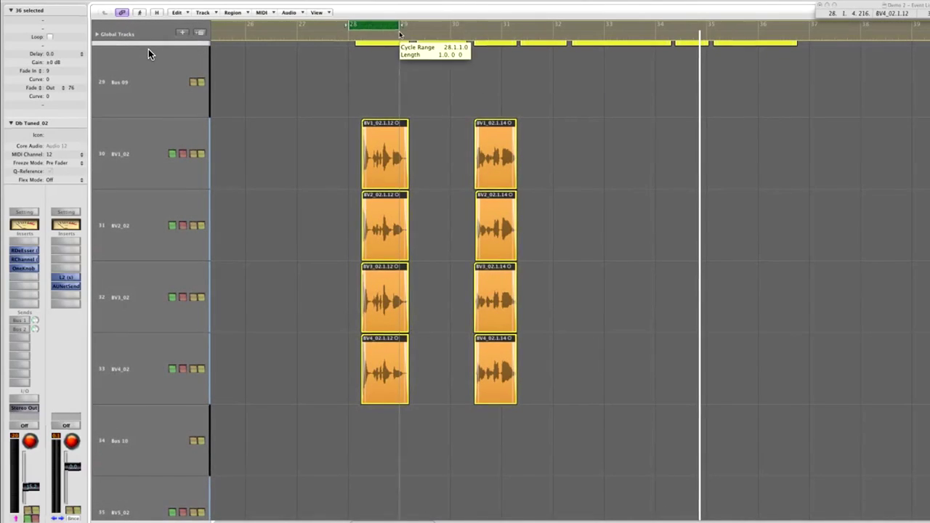
{"action": "key", "text": "space"}
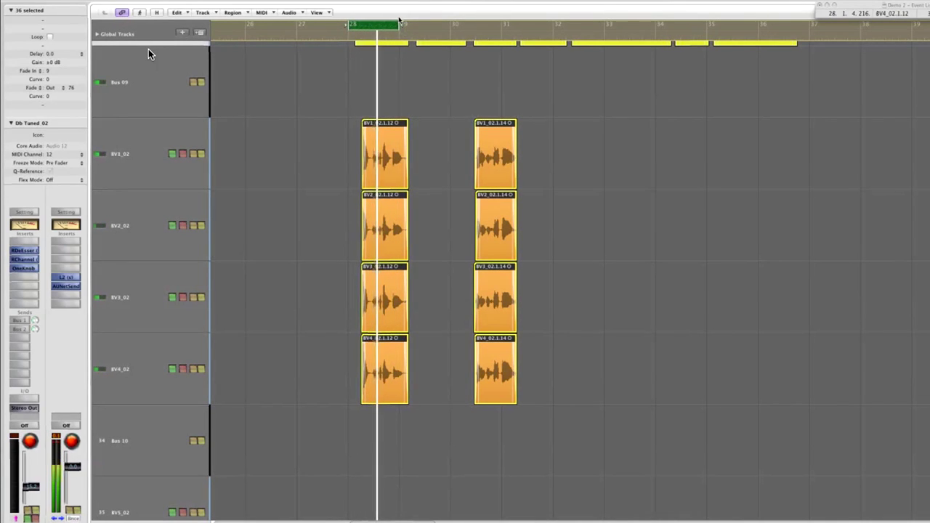
{"action": "left_click_drag", "start_coordinate": [398, 26], "coordinate": [411, 27]}
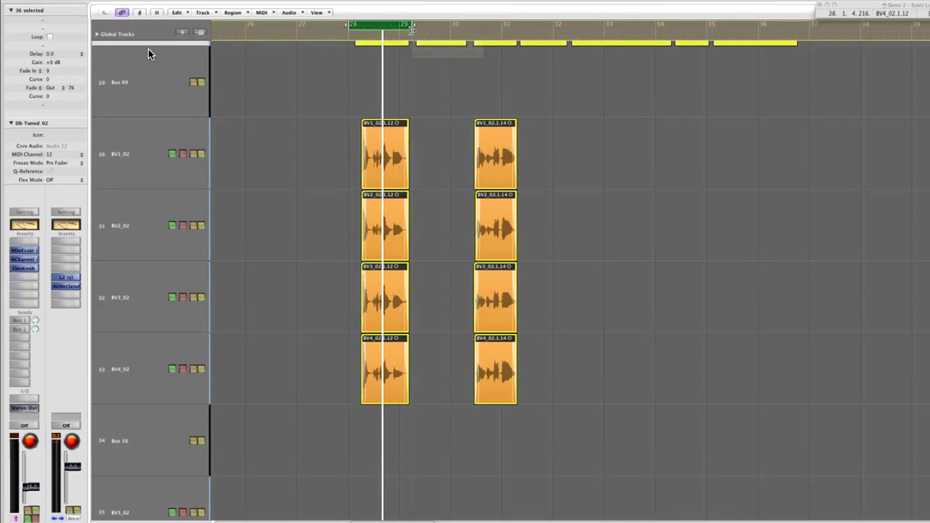
{"action": "left_click", "coordinate": [161, 89]}
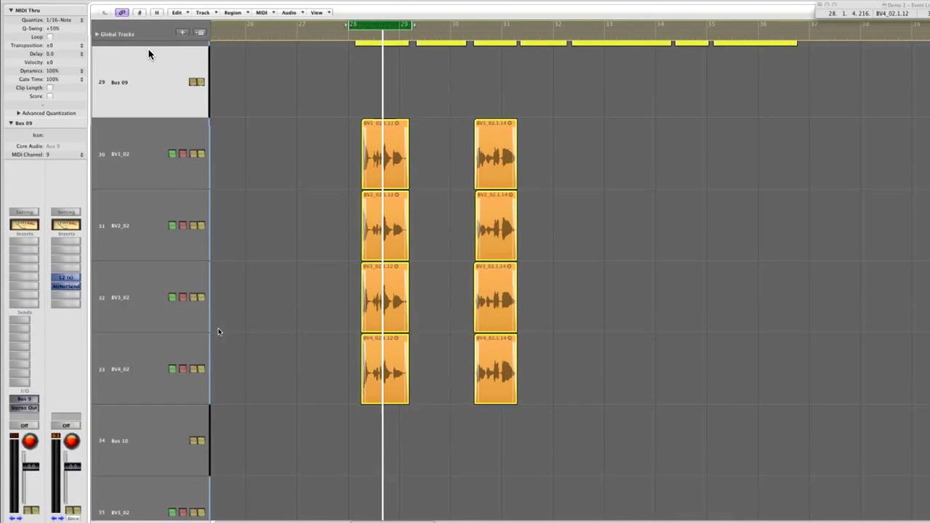
{"action": "key", "text": "space"}
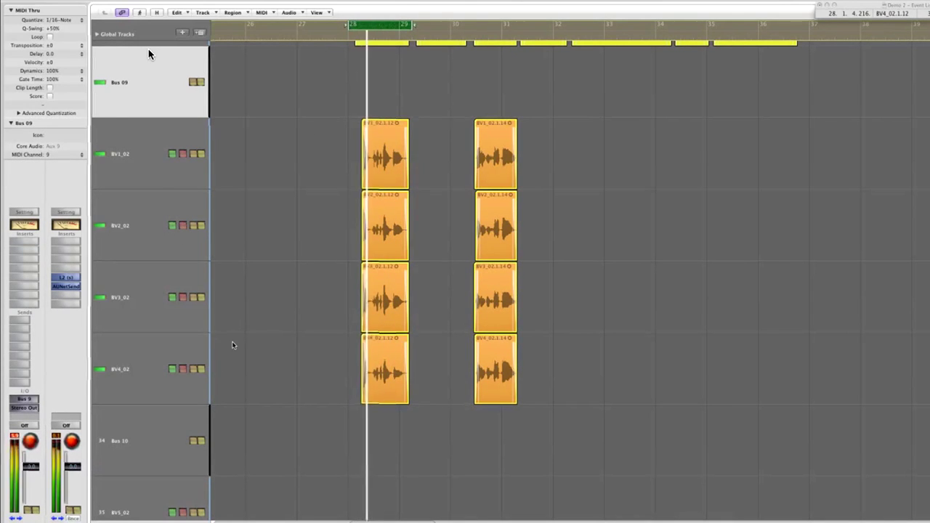
- Show the mixer, select the channels BV1_02 to BV4_02 and BV5_02 to Audio 36, and lower their faders together to about -9 dB
{"action": "left_click", "coordinate": [130, 155]}
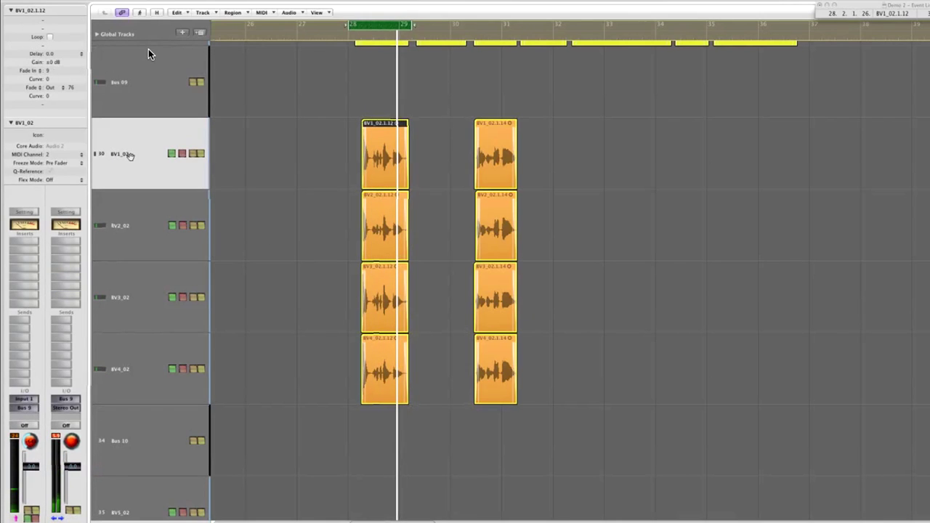
{"action": "key", "text": "y"}
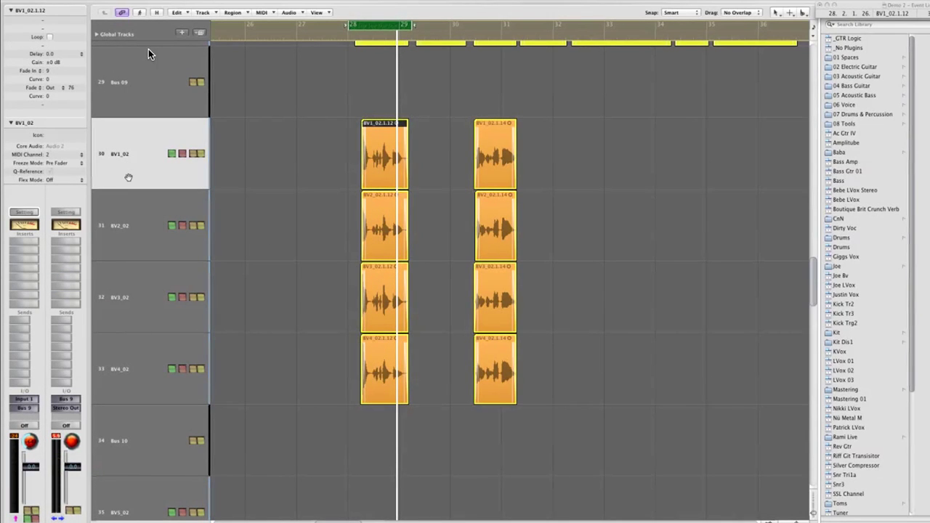
{"action": "key", "text": "x"}
{"action": "key", "text": "y"}
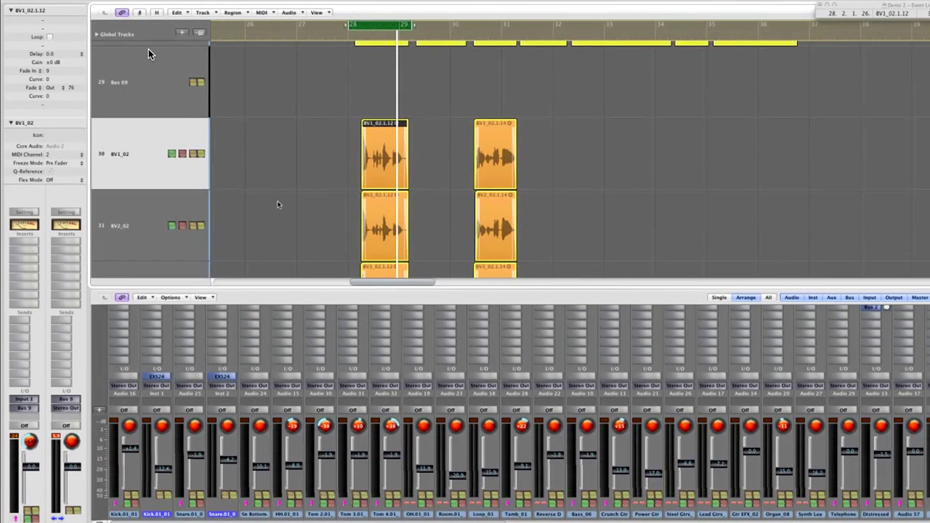
{"action": "scroll", "coordinate": [569, 501], "scroll_direction": "right", "scroll_amount": 3}
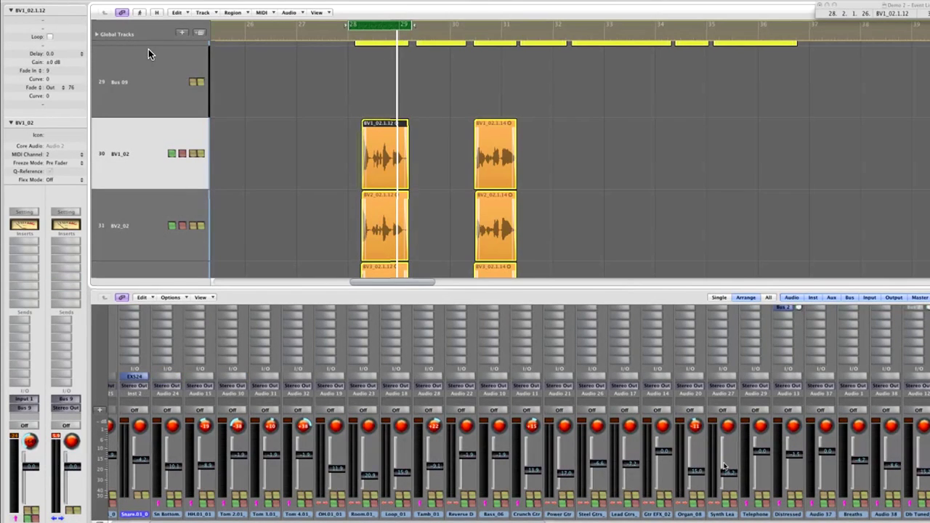
{"action": "scroll", "coordinate": [724, 467], "scroll_direction": "right", "scroll_amount": 10}
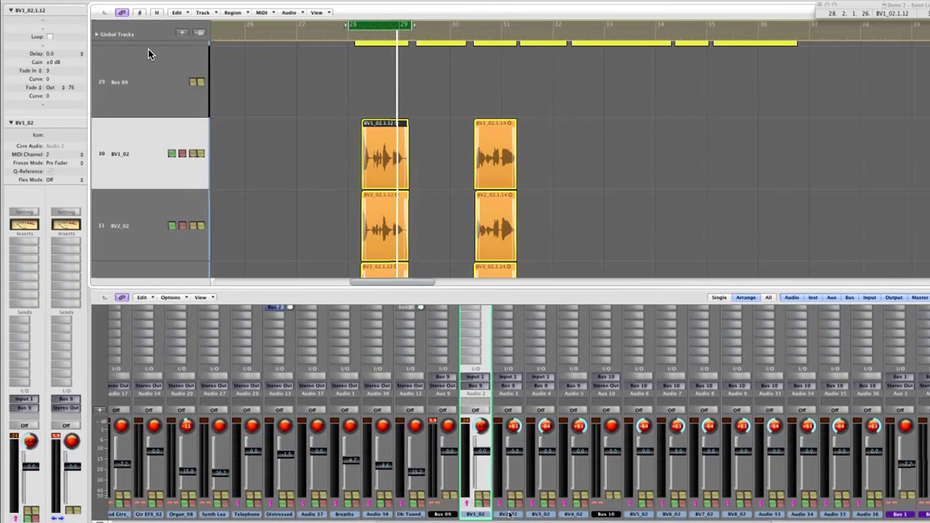
{"action": "left_click_drag", "start_coordinate": [510, 514], "coordinate": [581, 516]}
{"action": "left_click_drag", "start_coordinate": [639, 518], "coordinate": [872, 517]}
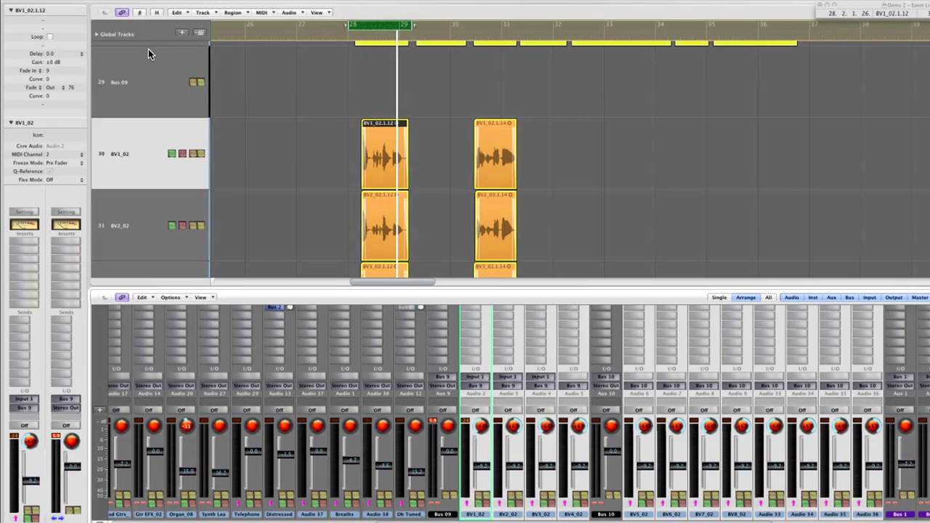
{"action": "key", "text": "space"}
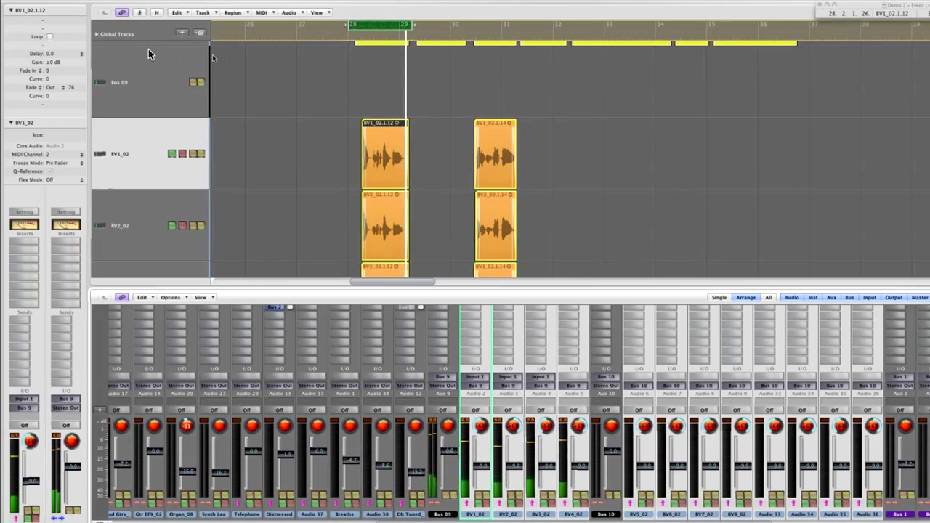
- Insert the Waves stereo RDeEsser on Bus 09 and set its threshold to -39.8
{"action": "left_click", "coordinate": [149, 55]}
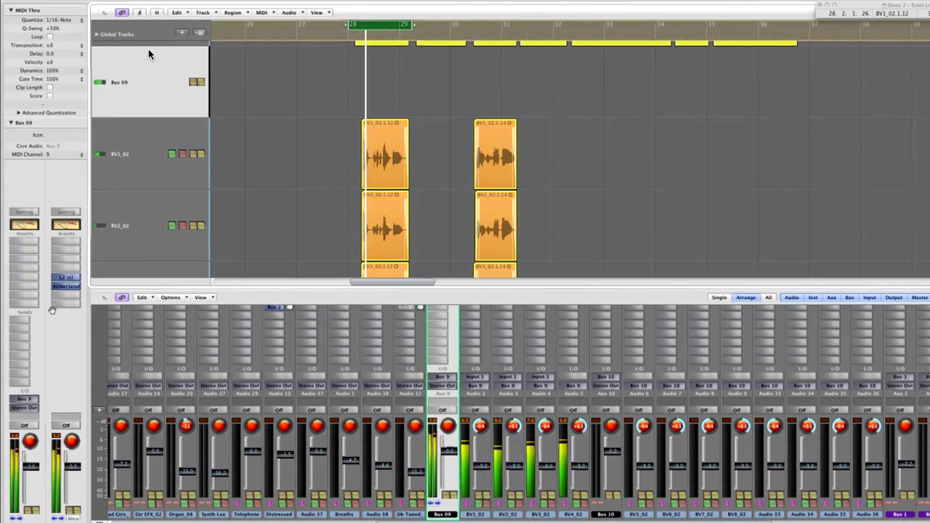
{"action": "left_click", "coordinate": [13, 263]}
{"action": "mouse_move", "coordinate": [30, 367]}
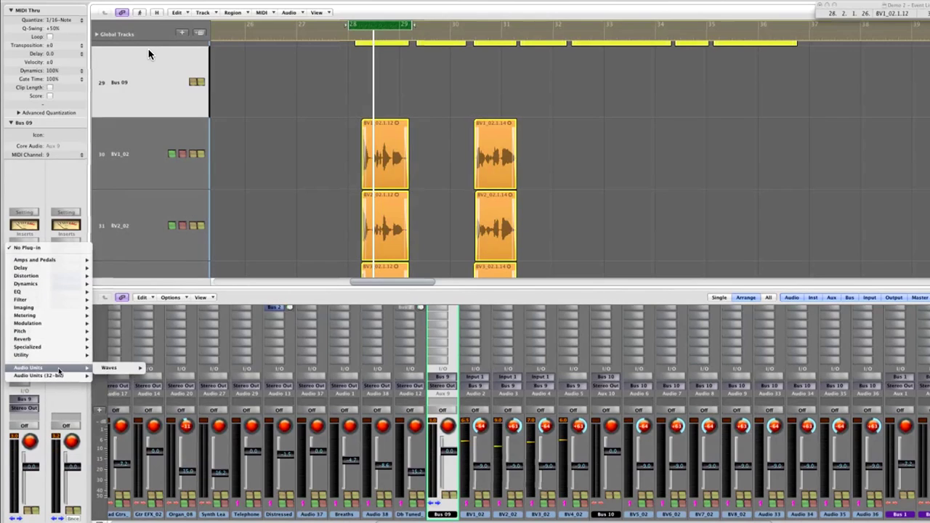
{"action": "mouse_move", "coordinate": [109, 368]}
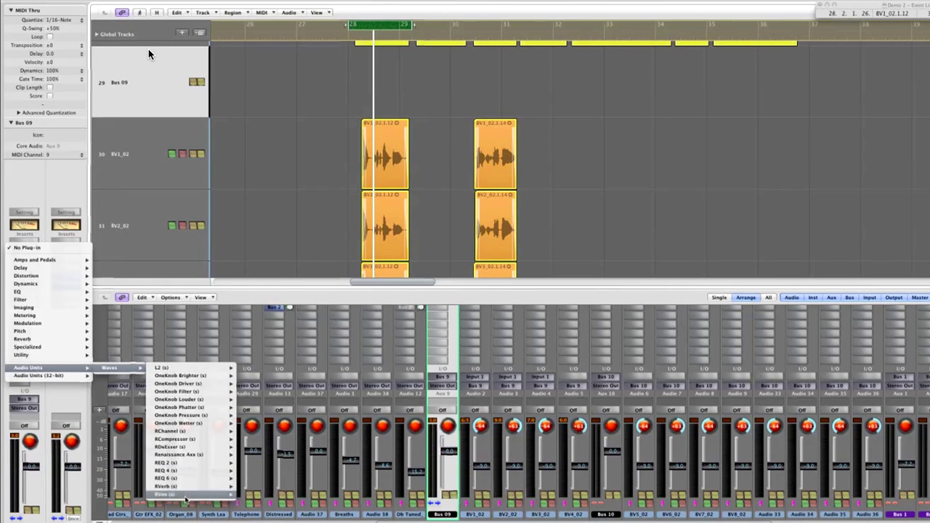
{"action": "mouse_move", "coordinate": [176, 480]}
{"action": "mouse_move", "coordinate": [180, 449]}
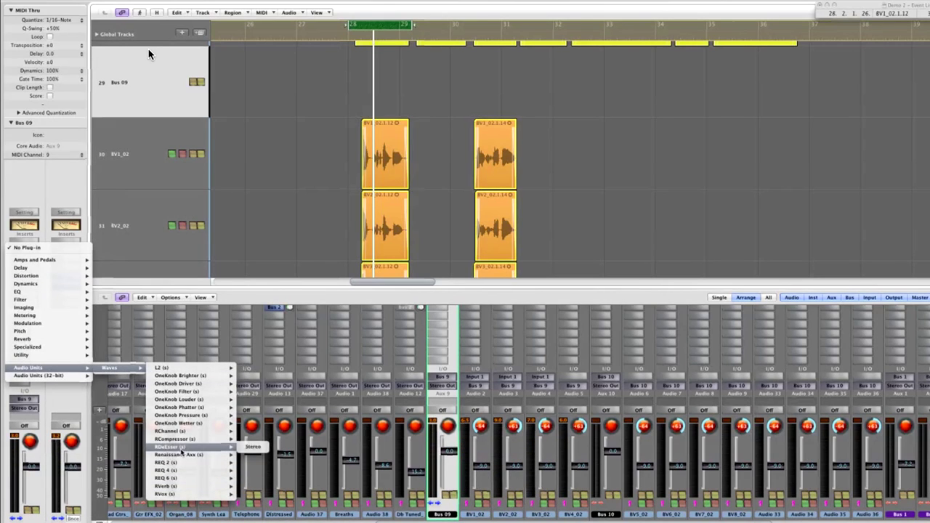
{"action": "left_click", "coordinate": [252, 447]}
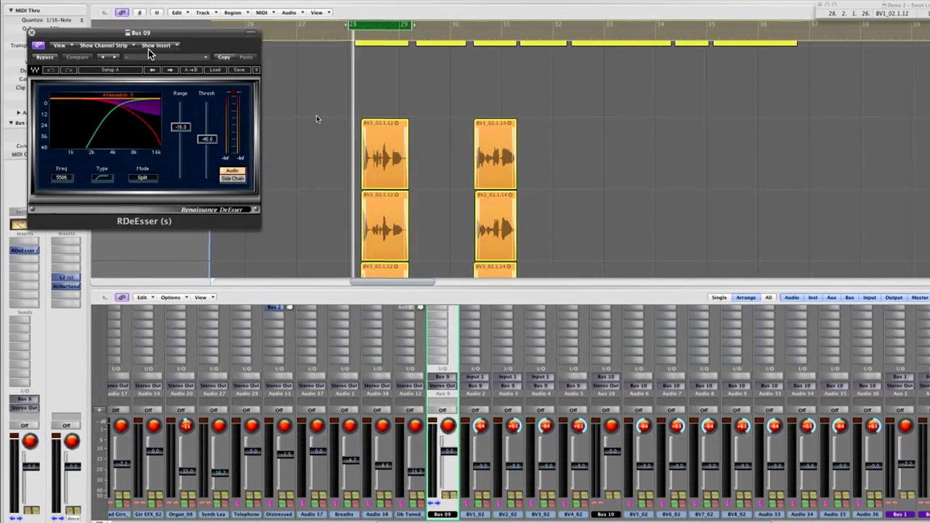
{"action": "left_click_drag", "start_coordinate": [202, 139], "coordinate": [202, 137]}
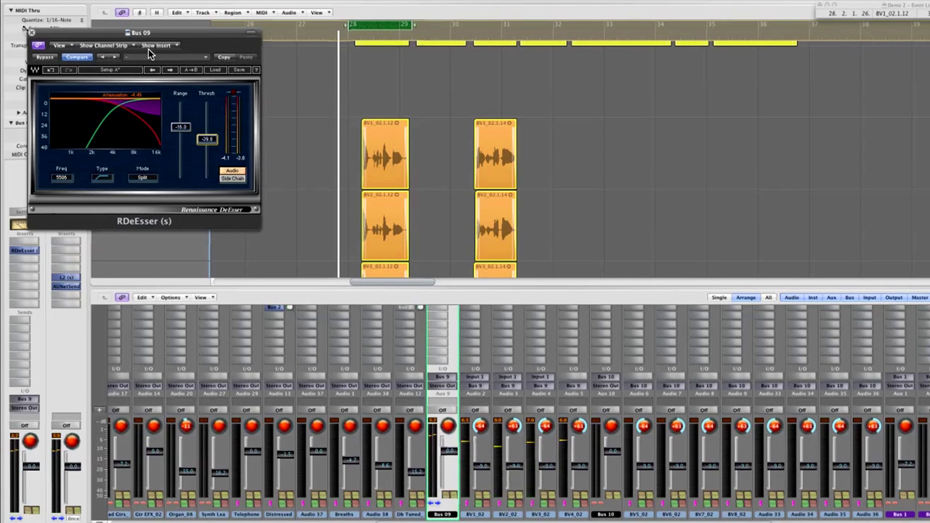
- Insert RChannel after the de-esser on Bus 09, cut EQ band 3 by 2.2 dB, and set compressor threshold -13.5 and ratio 3.12
{"action": "left_click_drag", "start_coordinate": [149, 54], "coordinate": [517, 107]}
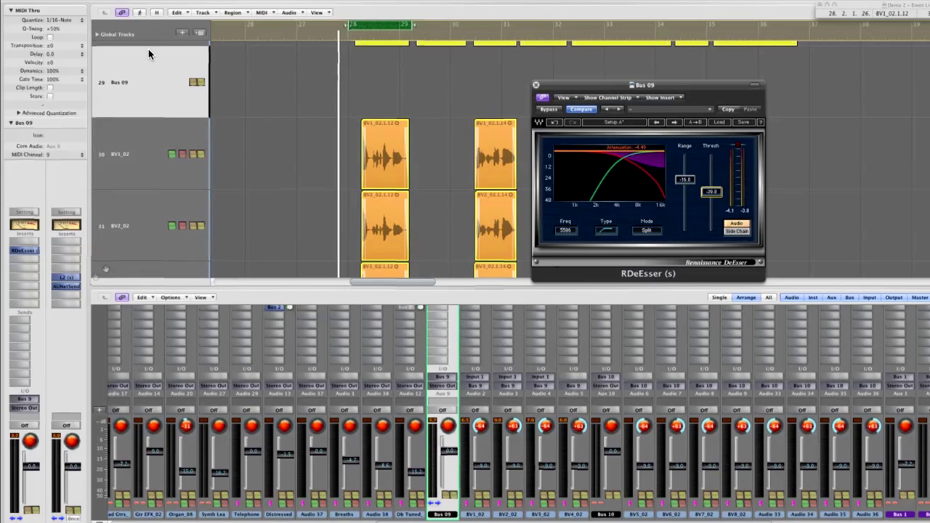
{"action": "left_click", "coordinate": [32, 264]}
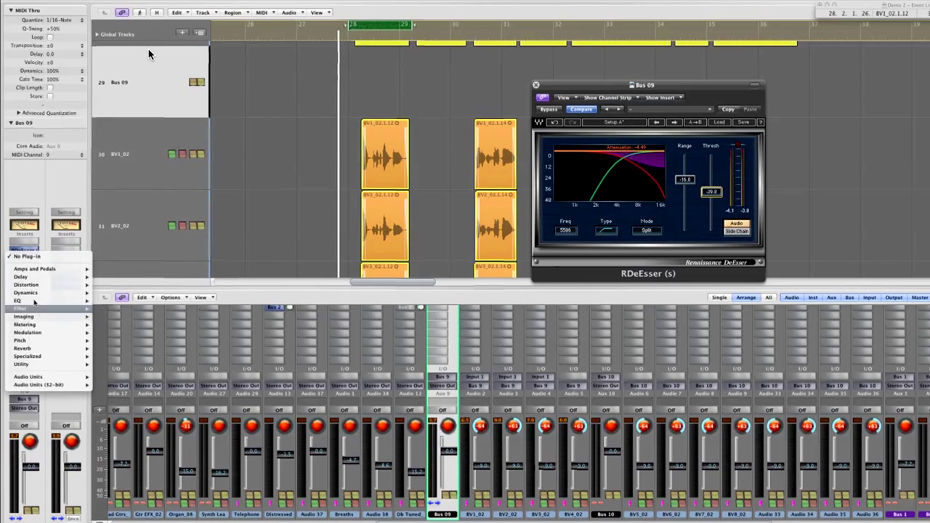
{"action": "mouse_move", "coordinate": [43, 376]}
{"action": "mouse_move", "coordinate": [109, 376]}
{"action": "mouse_move", "coordinate": [205, 481]}
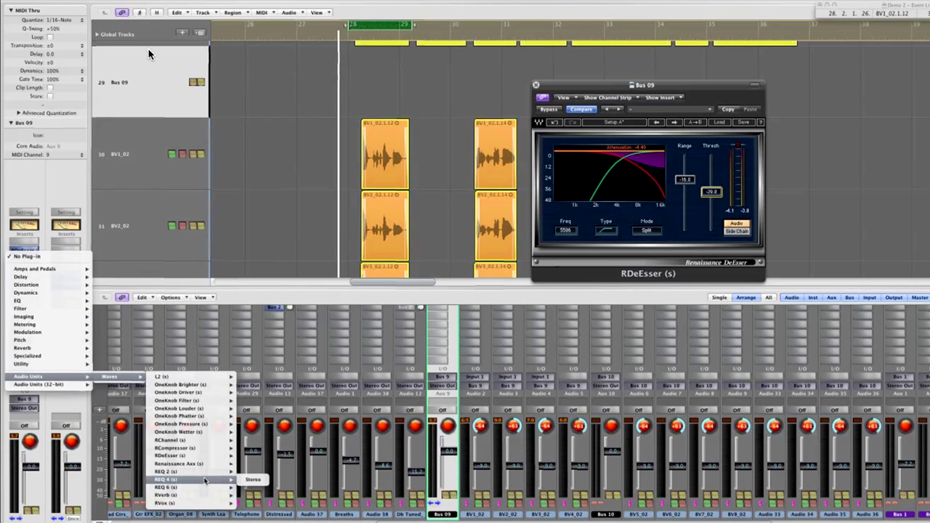
{"action": "left_click", "coordinate": [193, 439]}
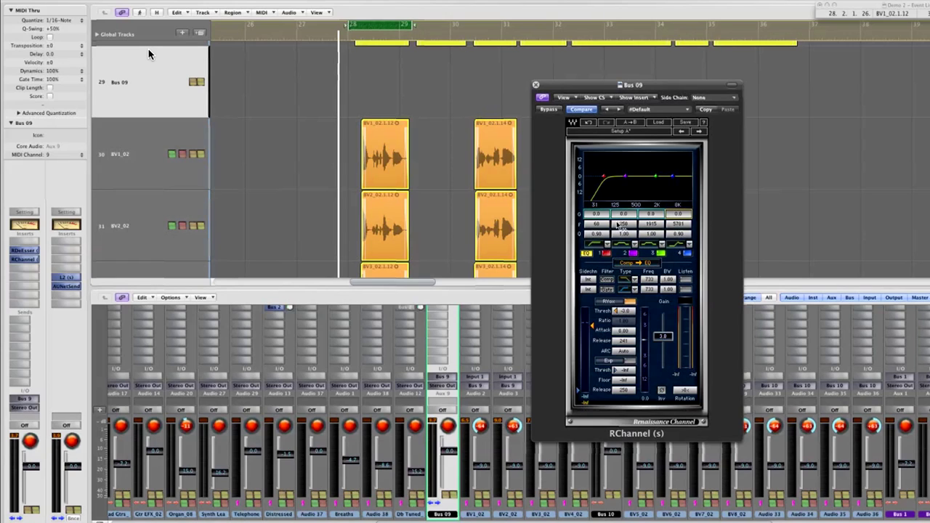
{"action": "left_click_drag", "start_coordinate": [657, 179], "coordinate": [656, 181]}
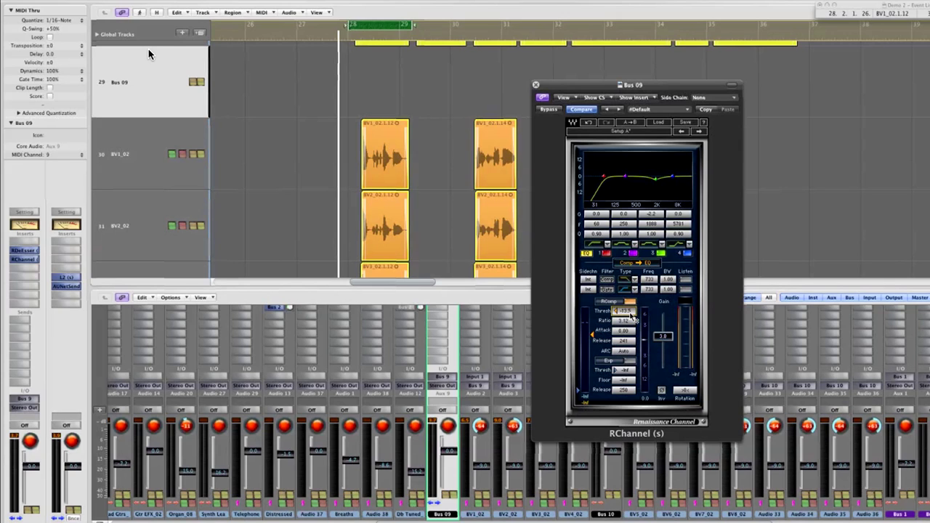
- In the full mix, raise Bus 09's RChannel gain to 6.7, add a Bus 2 send, and set the fader to about -1.8 dB
{"action": "key", "text": "space"}
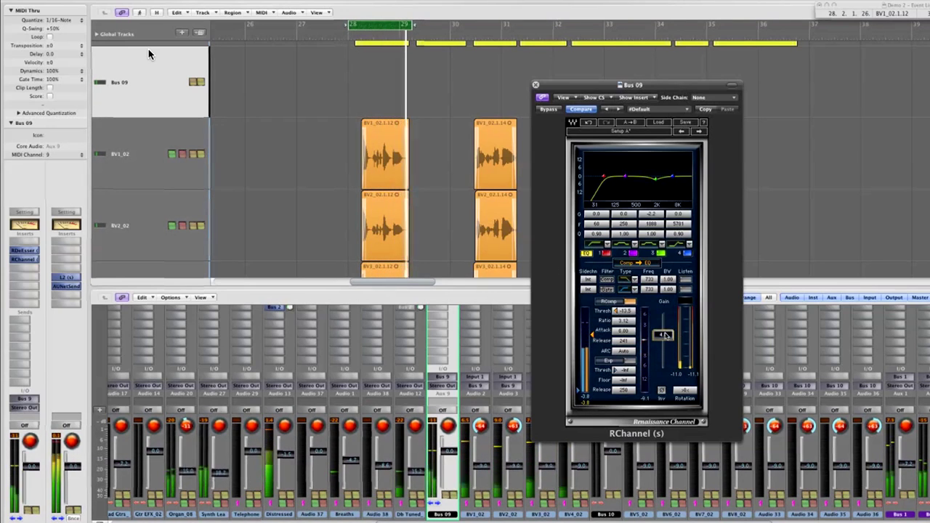
{"action": "left_click_drag", "start_coordinate": [663, 343], "coordinate": [667, 332]}
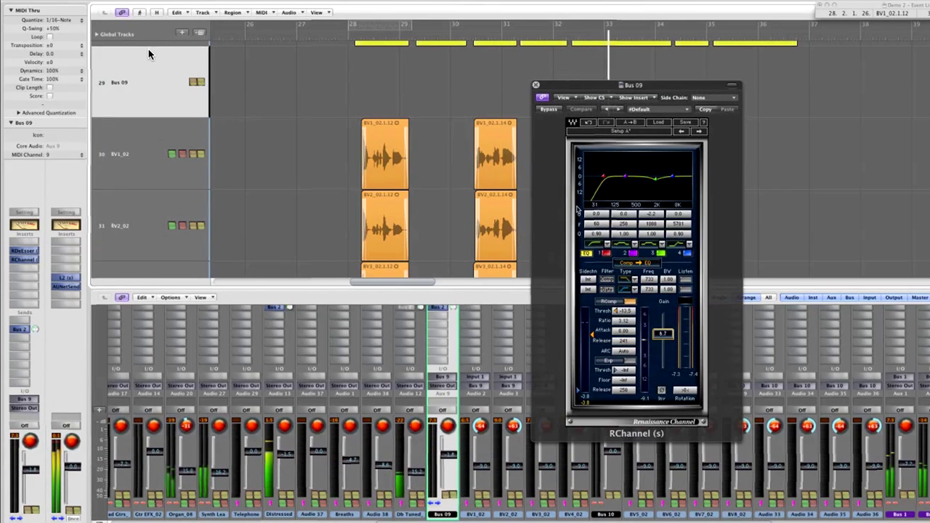
{"action": "key", "text": "super+w"}
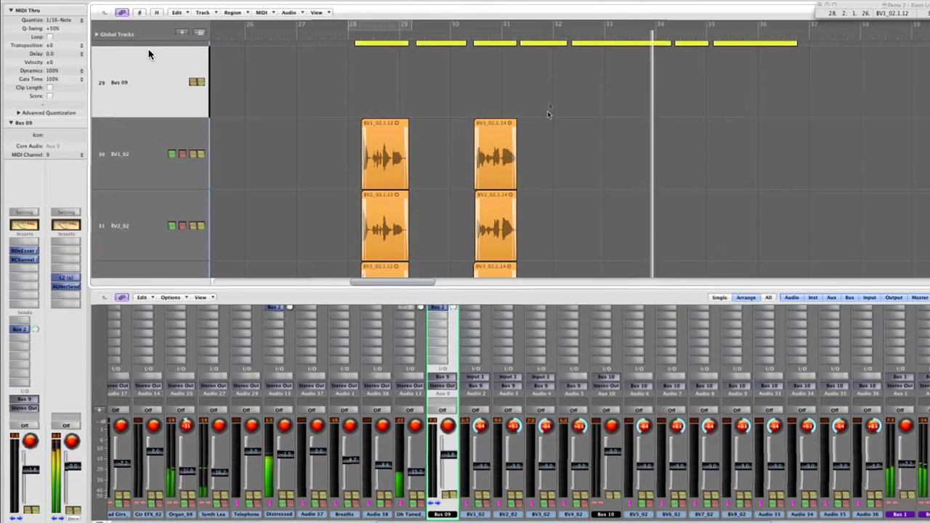
- Select the Bus 10 track, then select and unmute all regions on the backing vocal tracks BV5_02 to Audio 36
{"action": "key", "text": "z"}
{"action": "scroll", "coordinate": [148, 54], "scroll_direction": "down", "scroll_amount": 7}
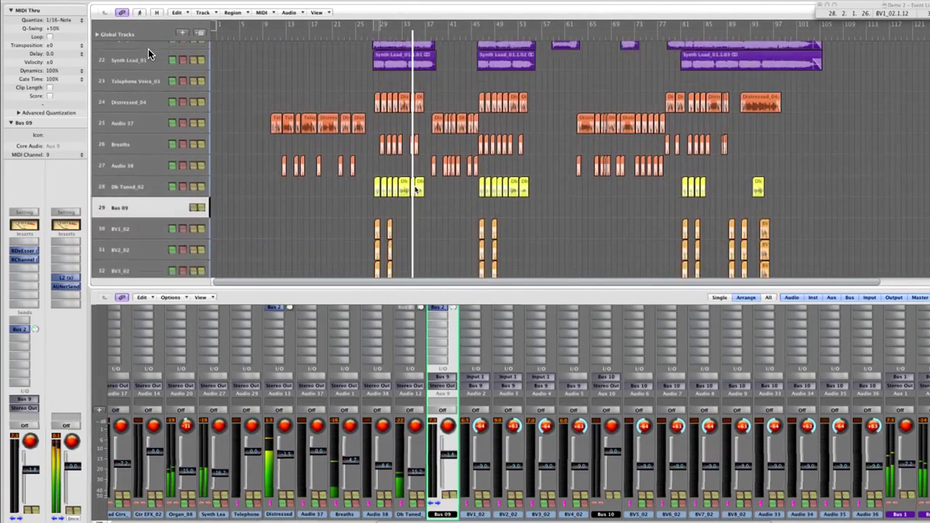
{"action": "scroll", "coordinate": [149, 54], "scroll_direction": "down", "scroll_amount": 7}
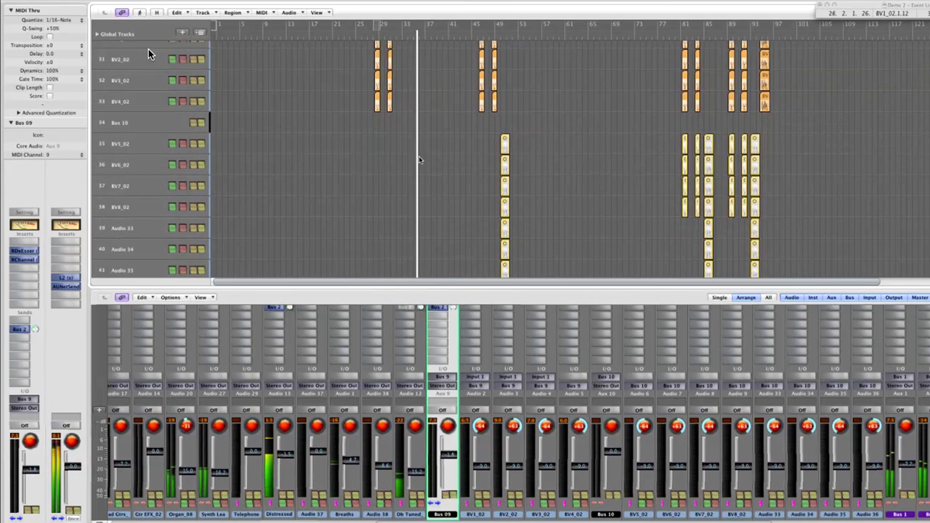
{"action": "left_click", "coordinate": [138, 130]}
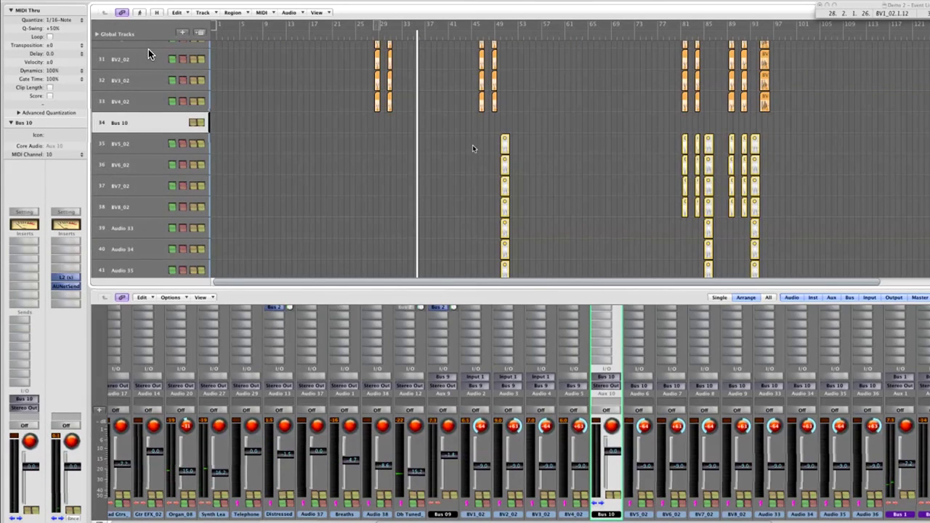
{"action": "scroll", "coordinate": [472, 144], "scroll_direction": "down", "scroll_amount": 3}
{"action": "left_click_drag", "start_coordinate": [789, 74], "coordinate": [404, 249]}
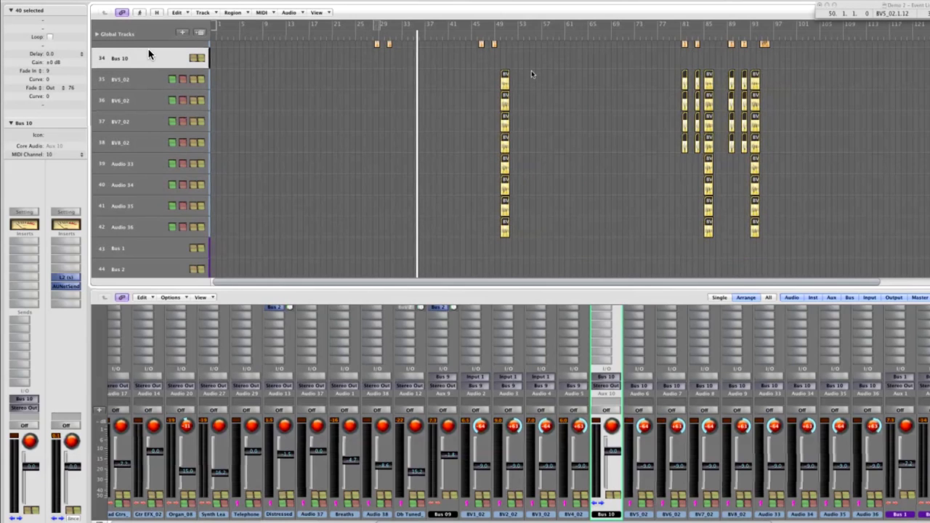
- Play the soloed Bus 10 backing vocals from around bar 85 and lower the BV5_02 to Audio 36 faders to about -12.8 dB
{"action": "left_click", "coordinate": [701, 35]}
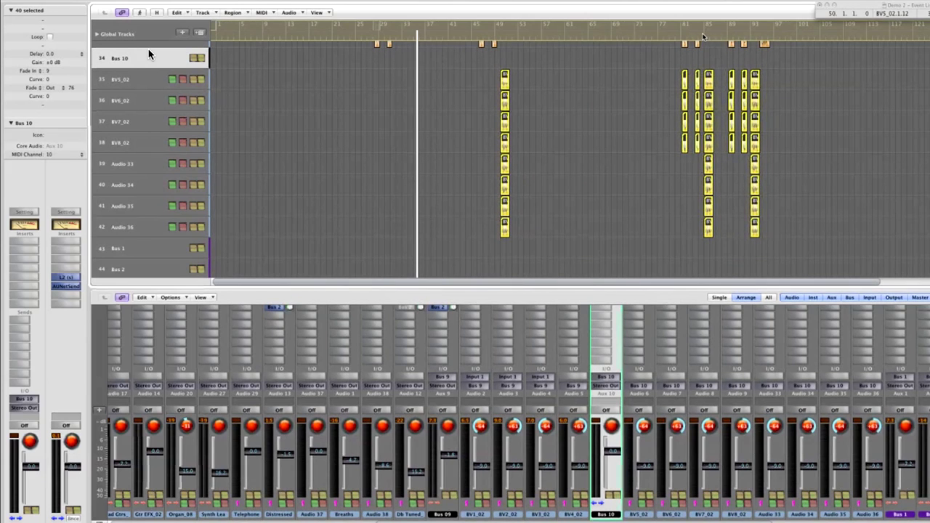
{"action": "key", "text": "space"}
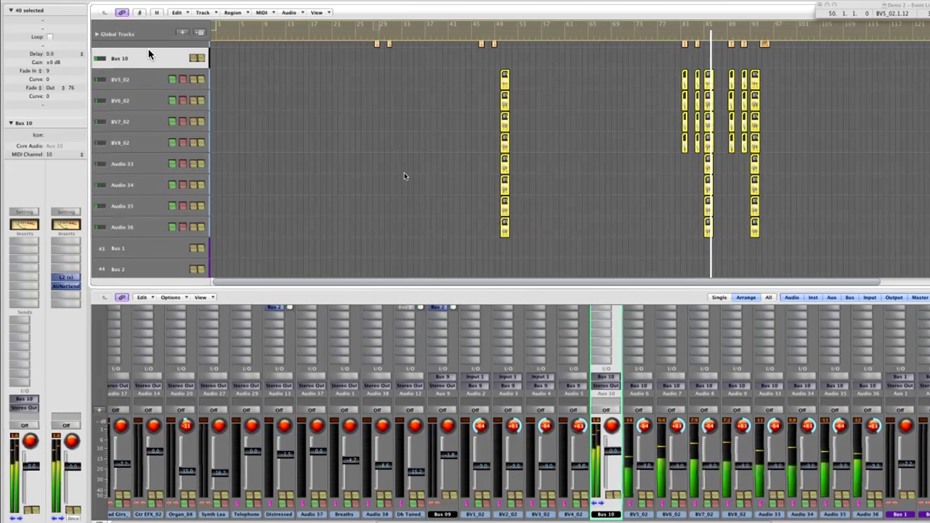
{"action": "key", "text": "Down"}
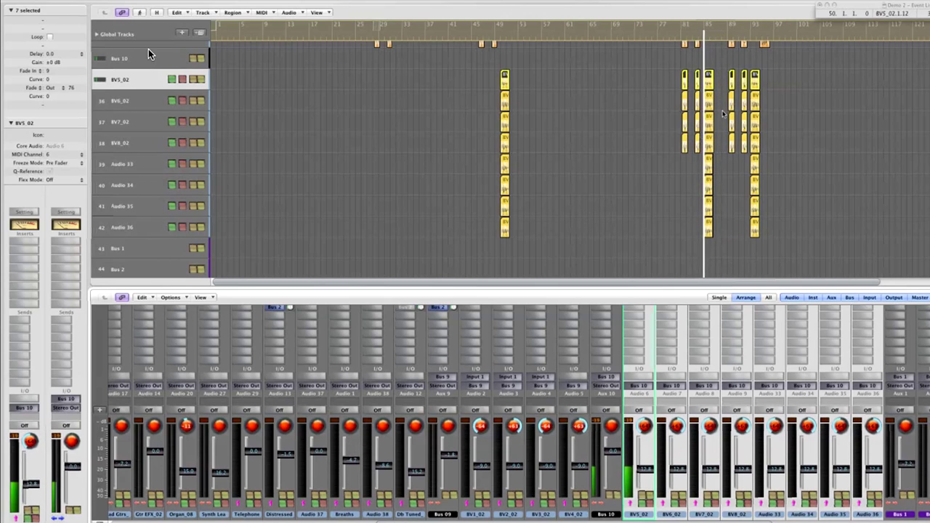
- Set a cycle range over the backing vocal phrase running from bar 85 to about bar 86.5
{"action": "left_click_drag", "start_coordinate": [797, 73], "coordinate": [680, 168]}
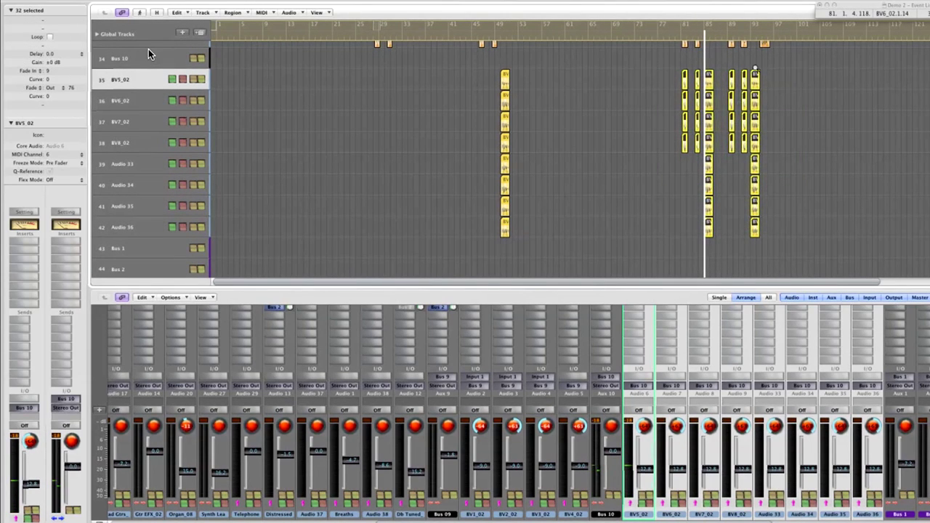
{"action": "key", "text": "z"}
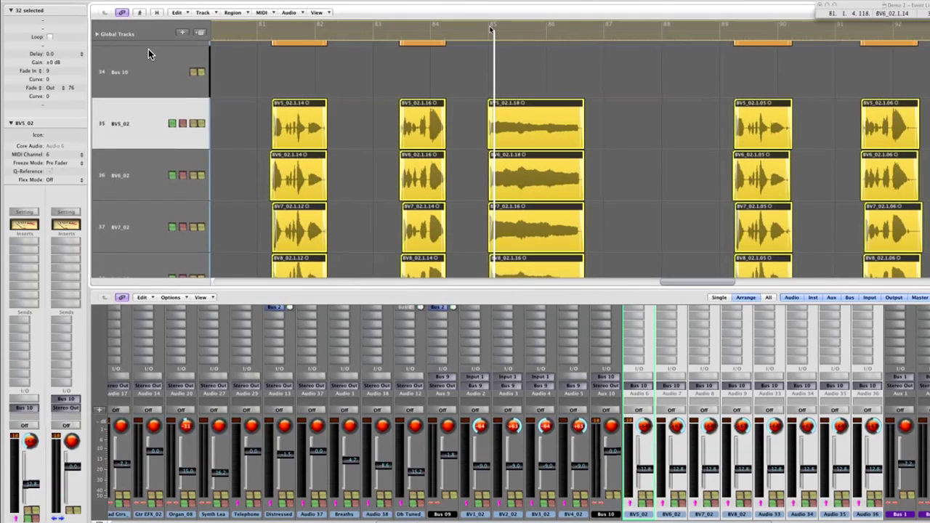
{"action": "left_click_drag", "start_coordinate": [494, 26], "coordinate": [577, 90]}
{"action": "key", "text": "z"}
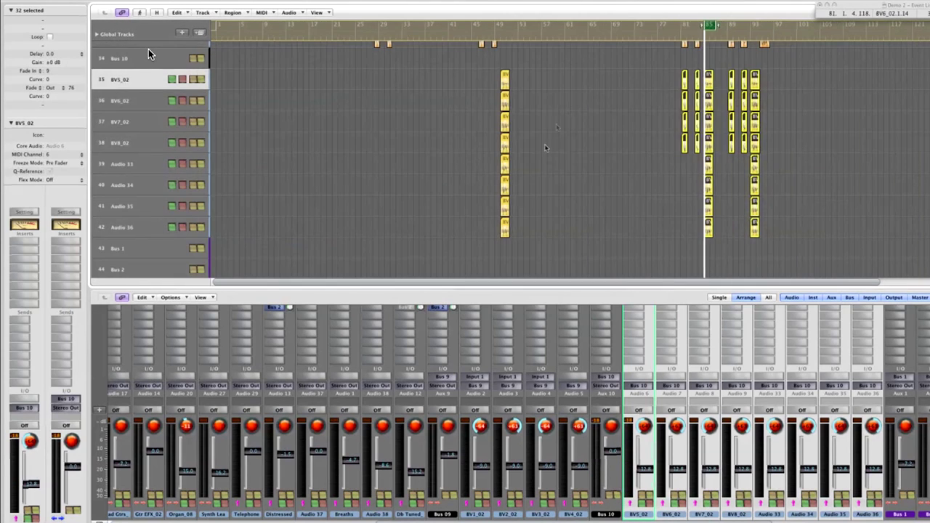
- Copy Bus 09's channel strip settings to Bus 10, including RDeEsser, RChannel, the Bus 2 send and the -1.8 dB fader level
{"action": "left_click", "coordinate": [128, 71]}
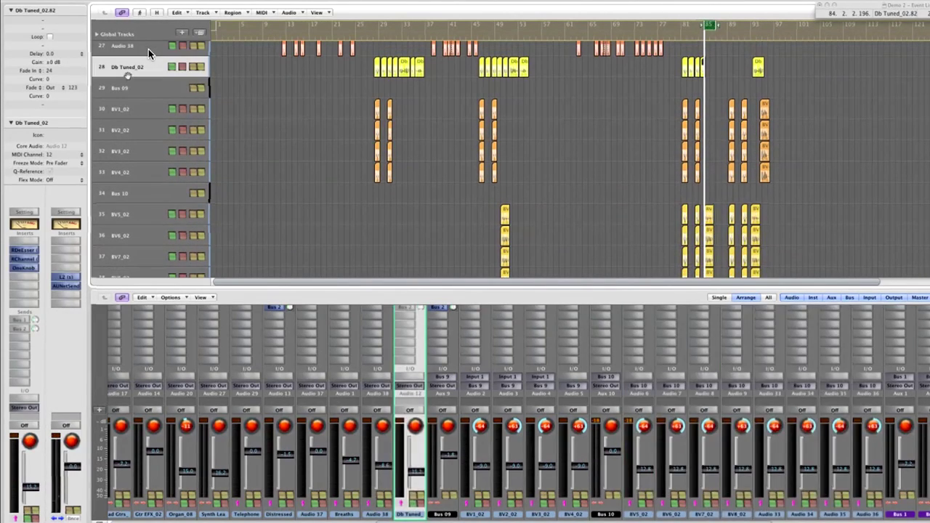
{"action": "left_click", "coordinate": [127, 88]}
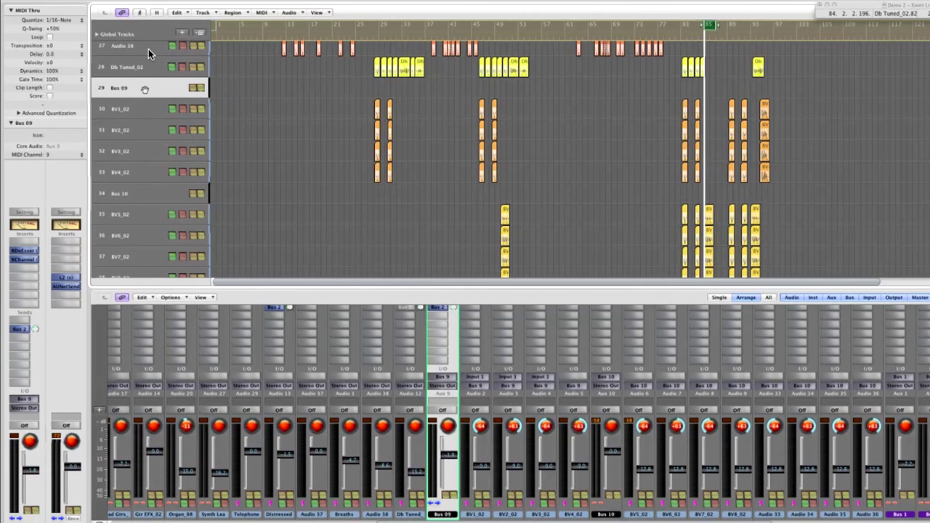
{"action": "left_click", "coordinate": [149, 201]}
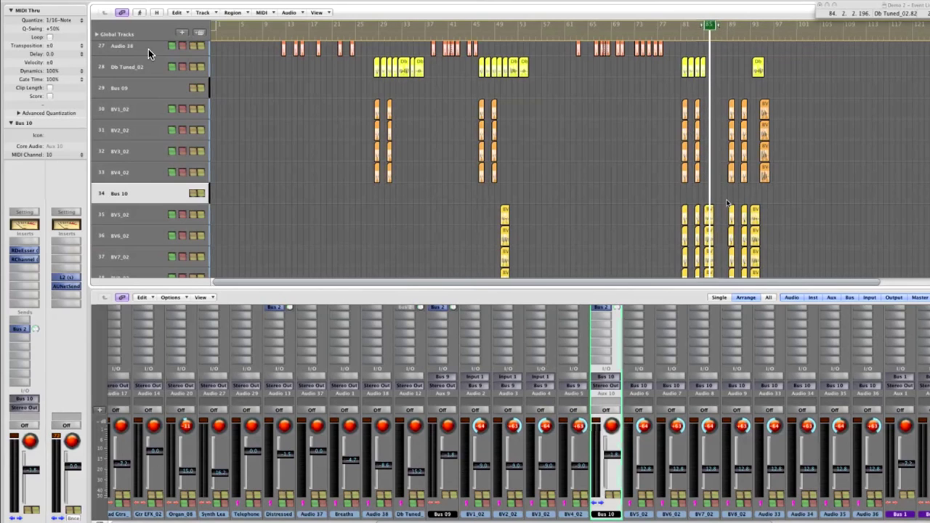
- Play the cycled bar 85 regions of BV5_02 to Audio 36 and check Bus 10's RChannel settings
{"action": "scroll", "coordinate": [719, 218], "scroll_direction": "down", "scroll_amount": 4}
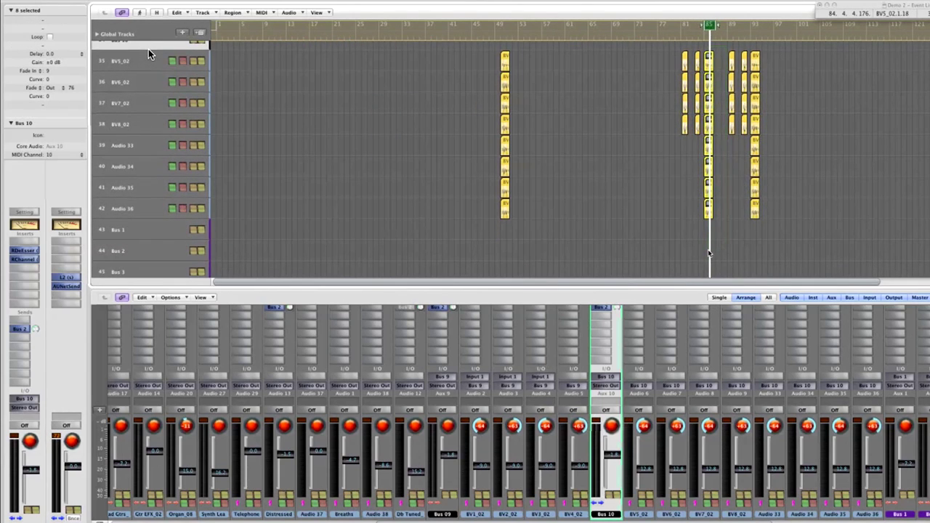
{"action": "key", "text": "space"}
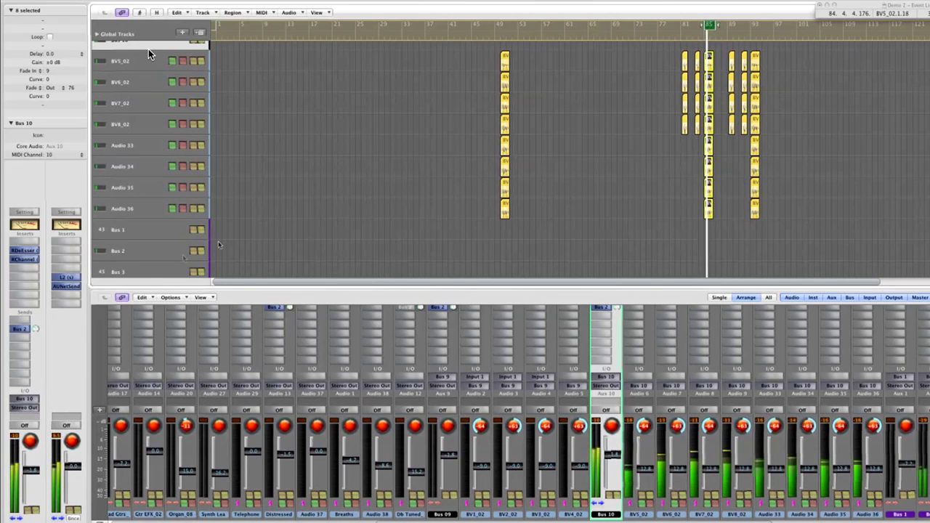
{"action": "left_click", "coordinate": [27, 263]}
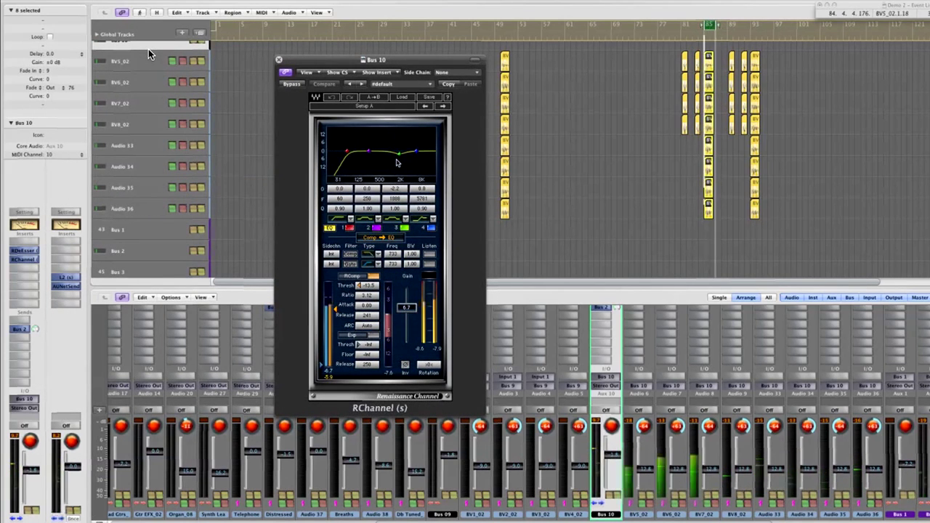
- Insert the Waves OneKnob Phatter after RChannel on Bus 10 and turn it up to slightly above 5
{"action": "left_click", "coordinate": [22, 286]}
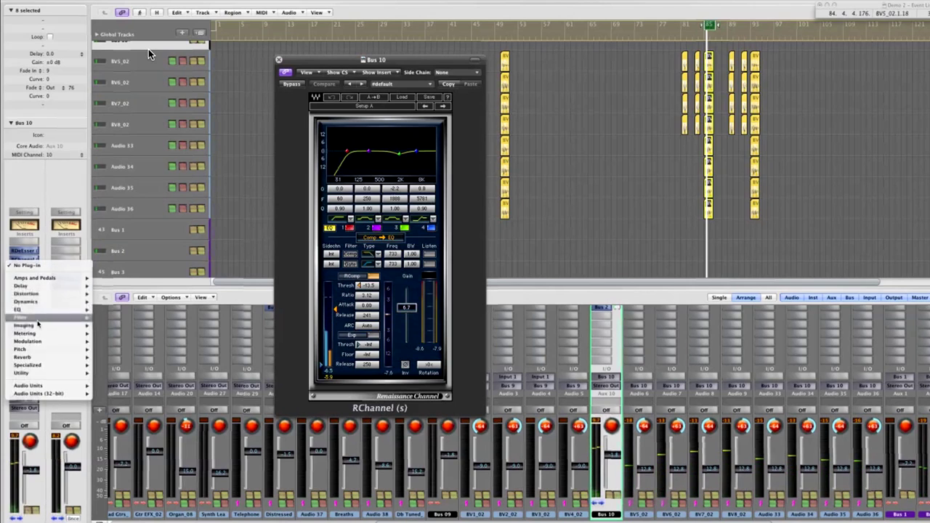
{"action": "mouse_move", "coordinate": [46, 385]}
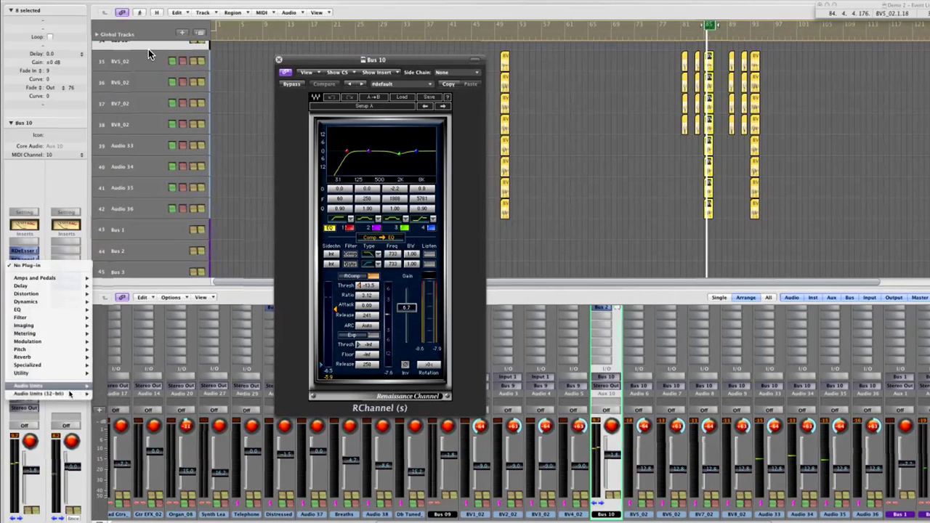
{"action": "mouse_move", "coordinate": [127, 386]}
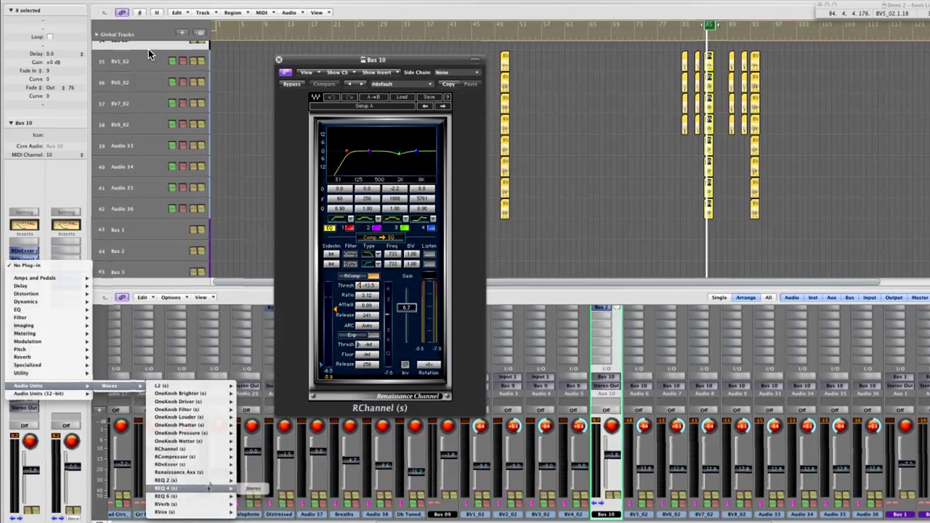
{"action": "left_click", "coordinate": [217, 427]}
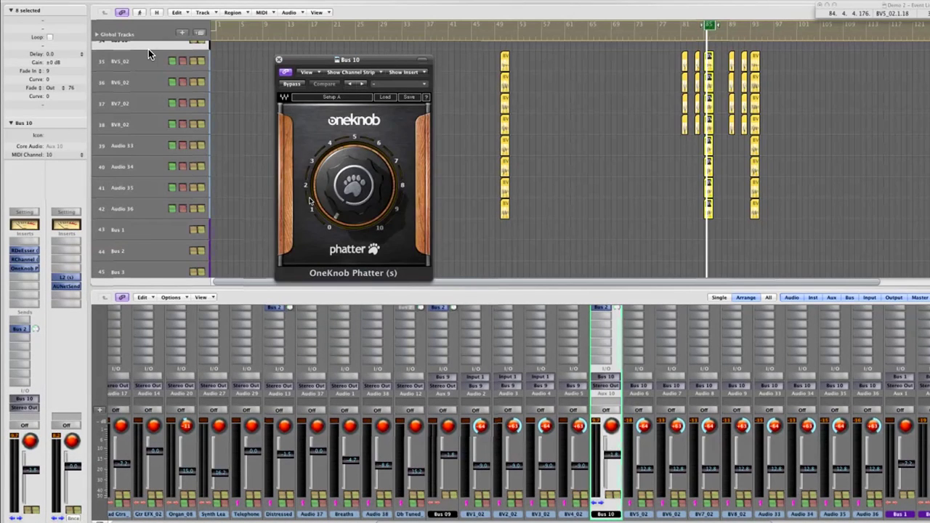
{"action": "left_click_drag", "start_coordinate": [348, 196], "coordinate": [338, 124]}
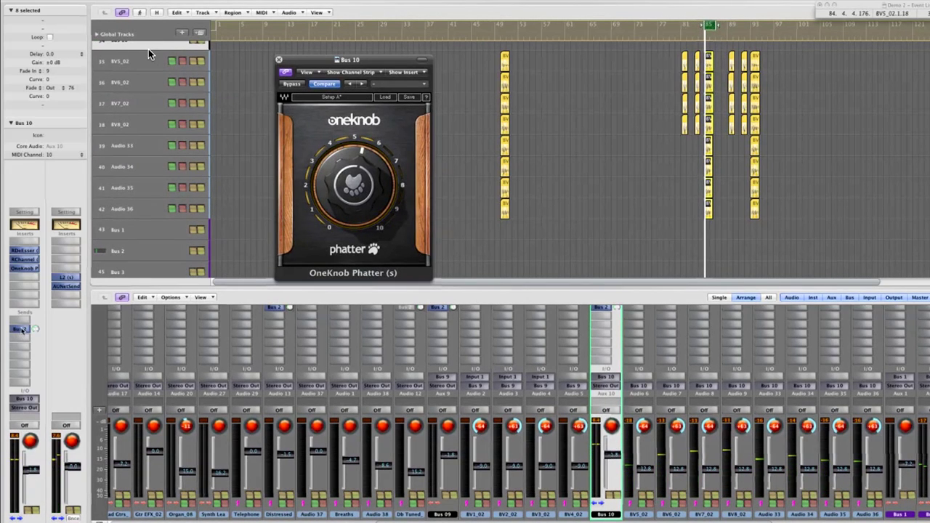
- Remove Bus 10's Bus 2 send and add a send to Bus 3 at 0.0 dB
{"action": "left_click", "coordinate": [26, 330]}
{"action": "left_click", "coordinate": [29, 370]}
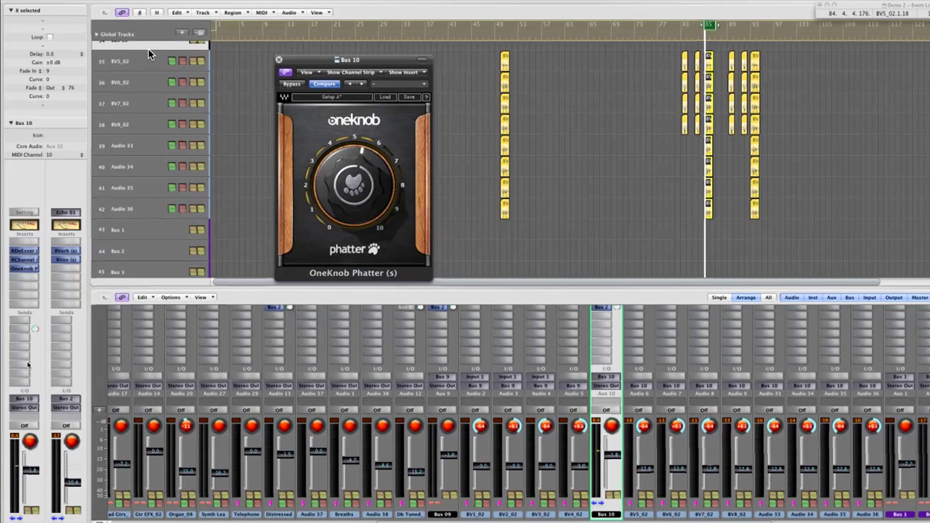
{"action": "left_click", "coordinate": [26, 334]}
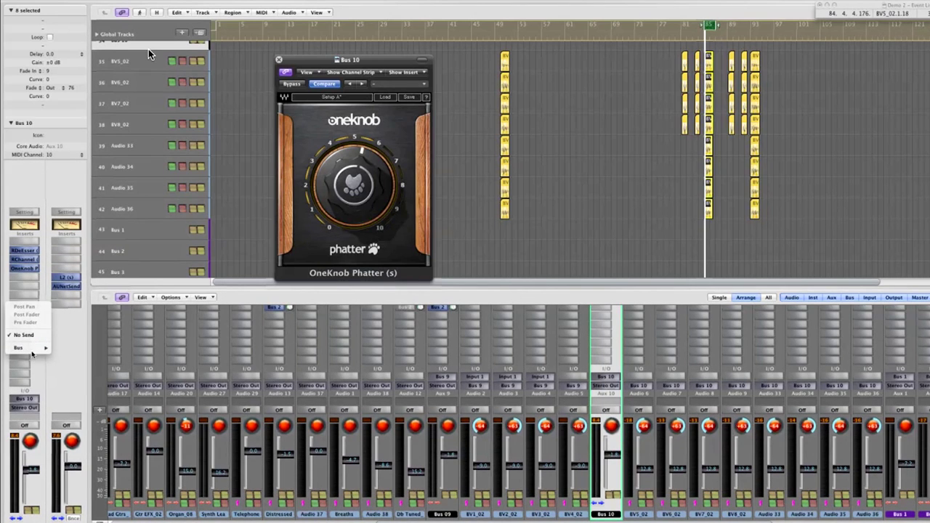
{"action": "mouse_move", "coordinate": [32, 354]}
{"action": "left_click", "coordinate": [74, 81]}
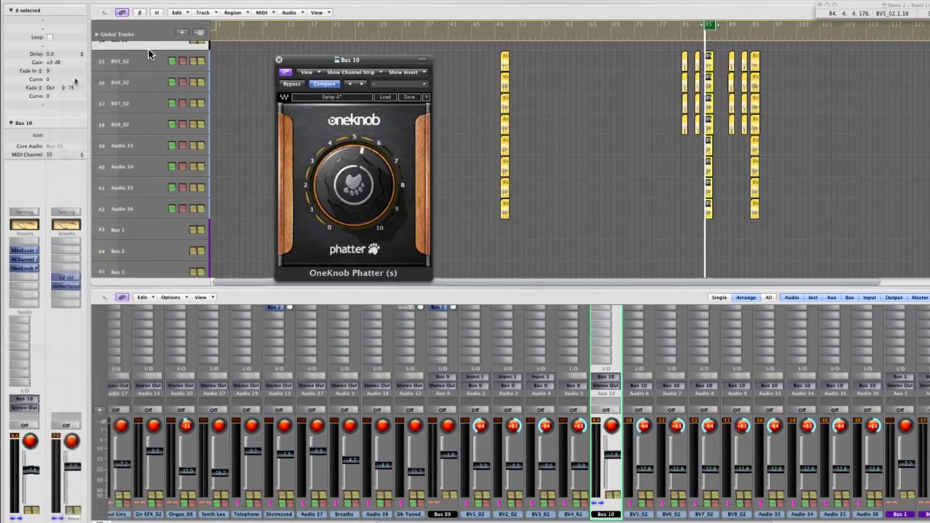
- Insert the Waves RVerb stereo reverb on the Bus 3 aux channel
{"action": "left_click", "coordinate": [63, 260]}
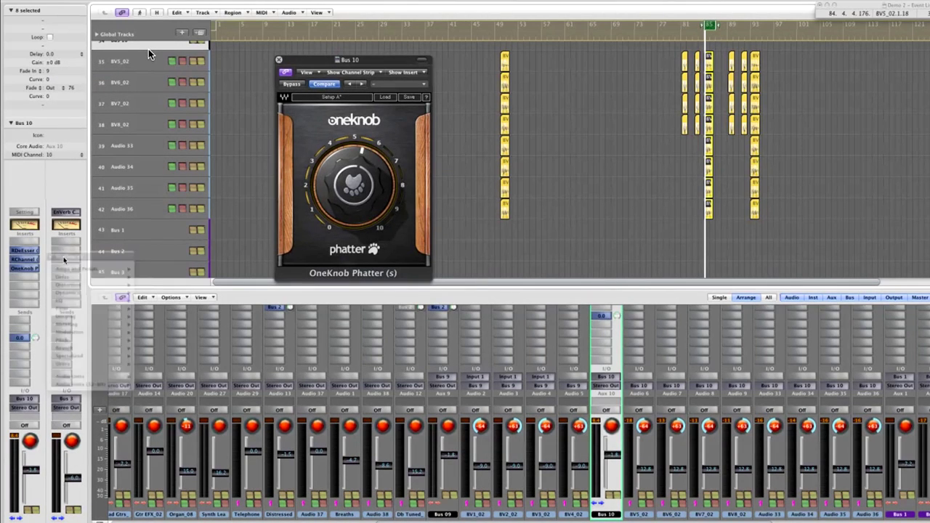
{"action": "mouse_move", "coordinate": [73, 377]}
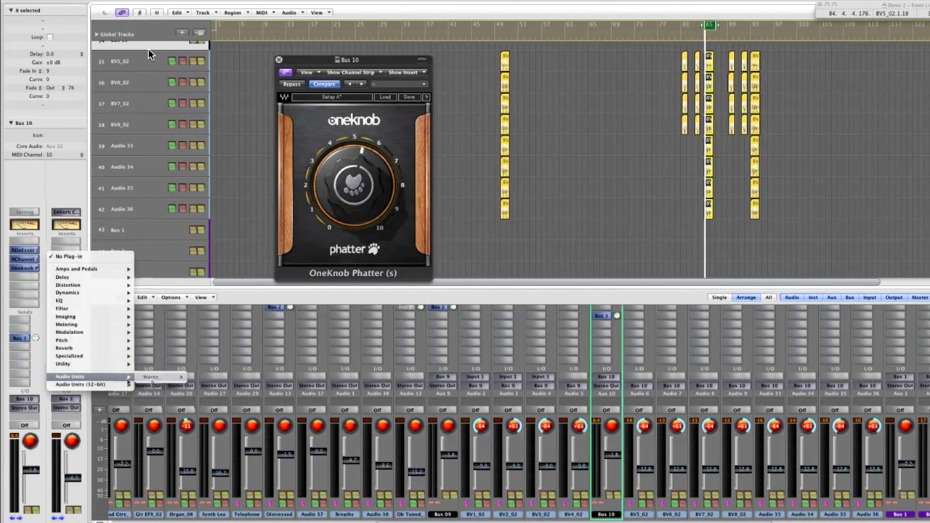
{"action": "mouse_move", "coordinate": [151, 376]}
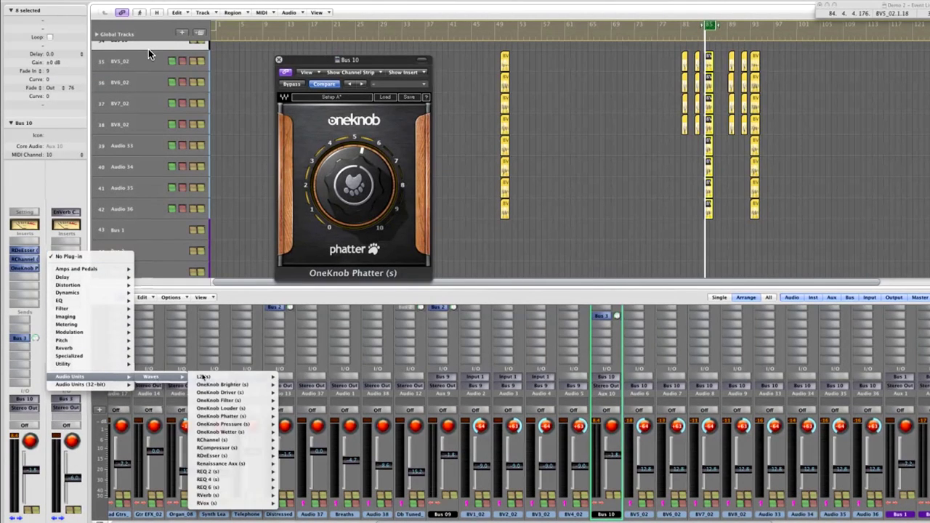
{"action": "left_click", "coordinate": [248, 497]}
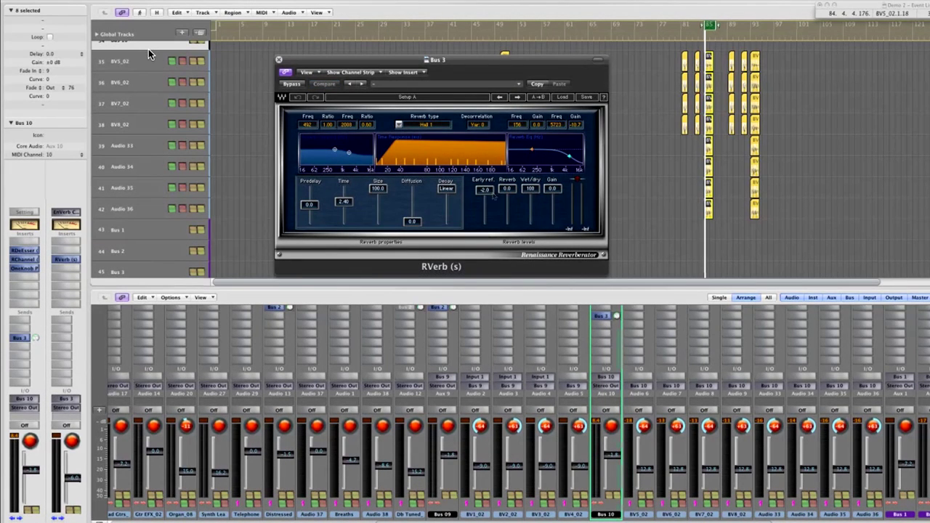
- On RVerb, set early reflections off, time 2.17, predelay about 36, high EQ gain 0.1, and upper damping to 1772 at ratio 1.18
{"action": "left_click_drag", "start_coordinate": [484, 190], "coordinate": [484, 221]}
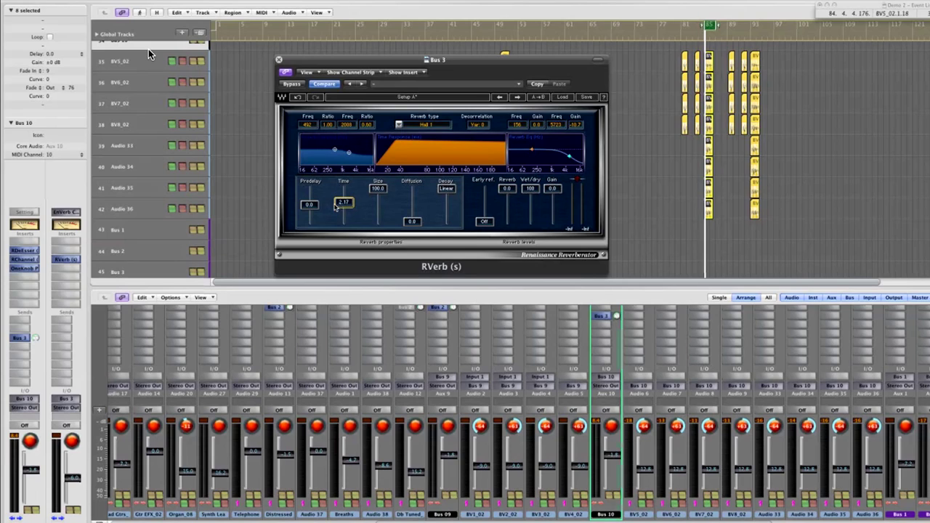
{"action": "left_click_drag", "start_coordinate": [313, 204], "coordinate": [317, 180]}
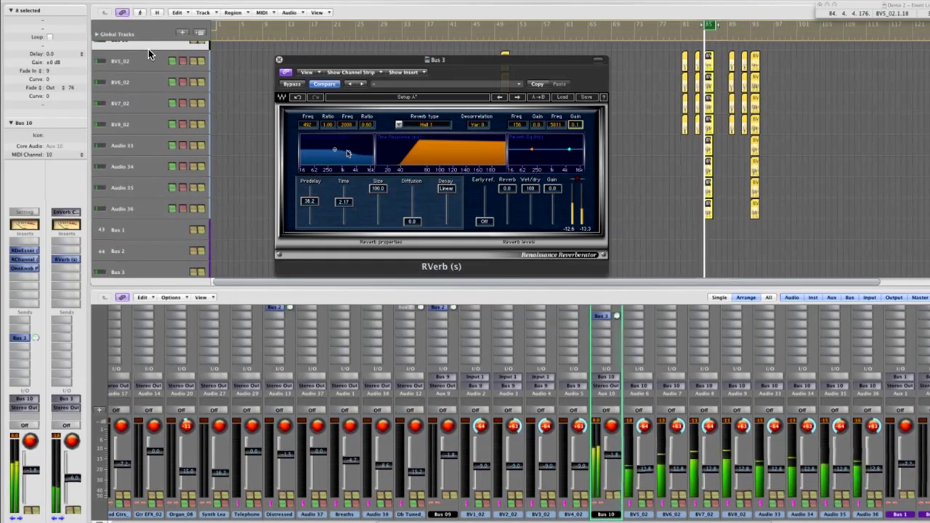
{"action": "left_click_drag", "start_coordinate": [349, 152], "coordinate": [350, 151]}
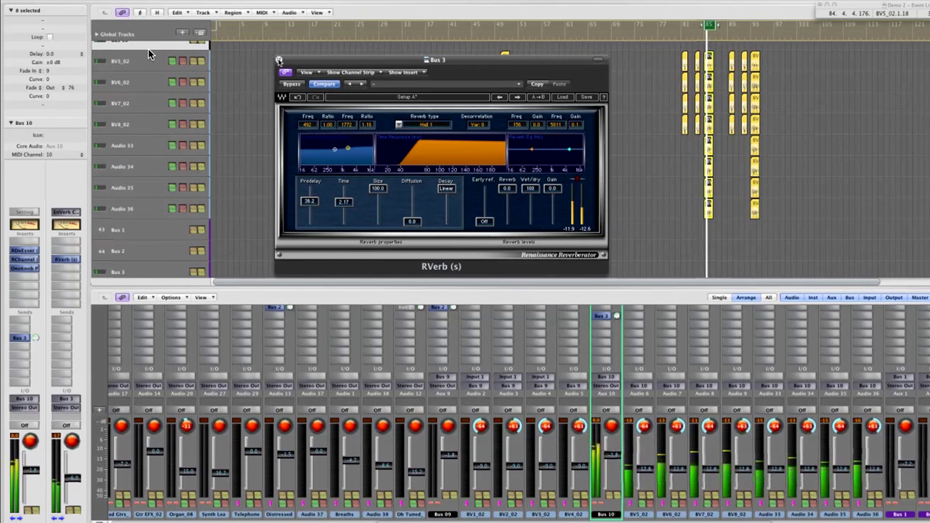
{"action": "left_click", "coordinate": [279, 60]}
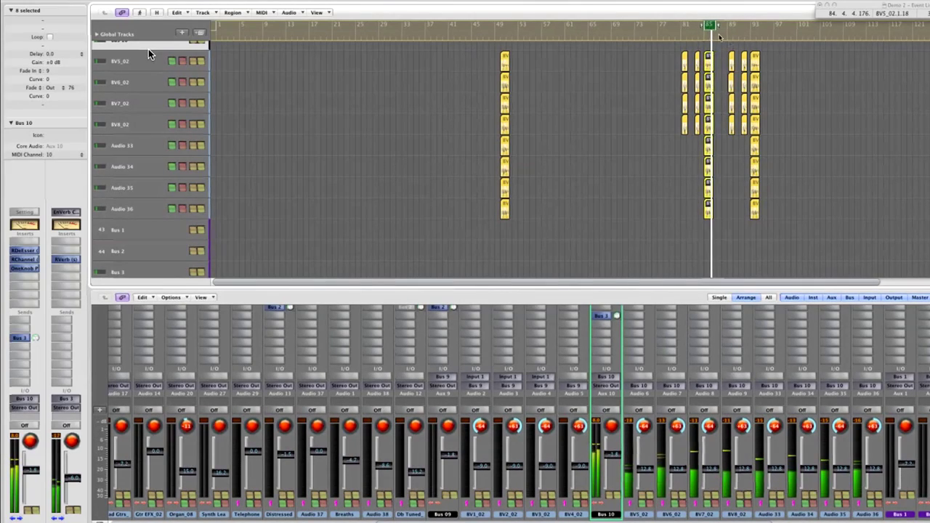